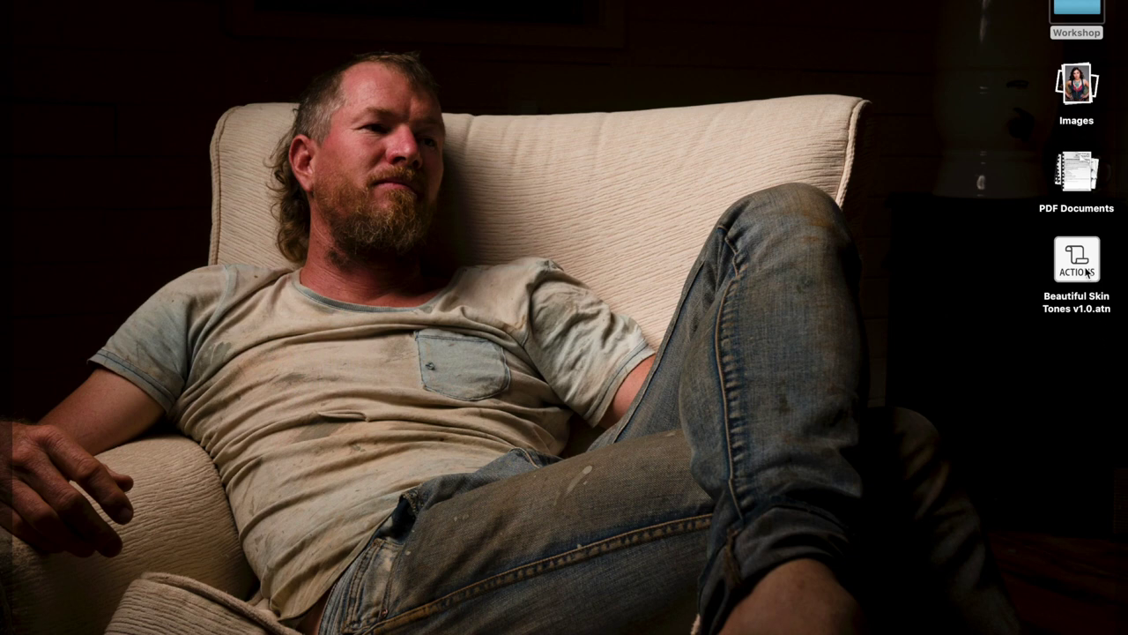
- Load the Beautiful Skin Tones v1.0.atn action file into Photoshop and display the available actions
click(1086, 273)
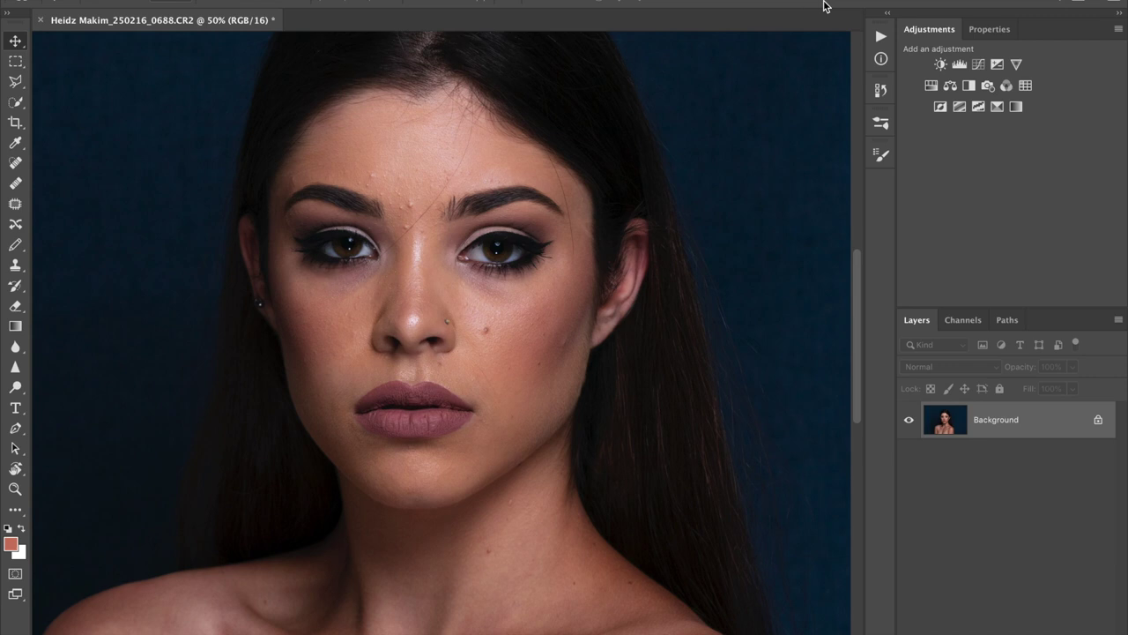
click(499, 1)
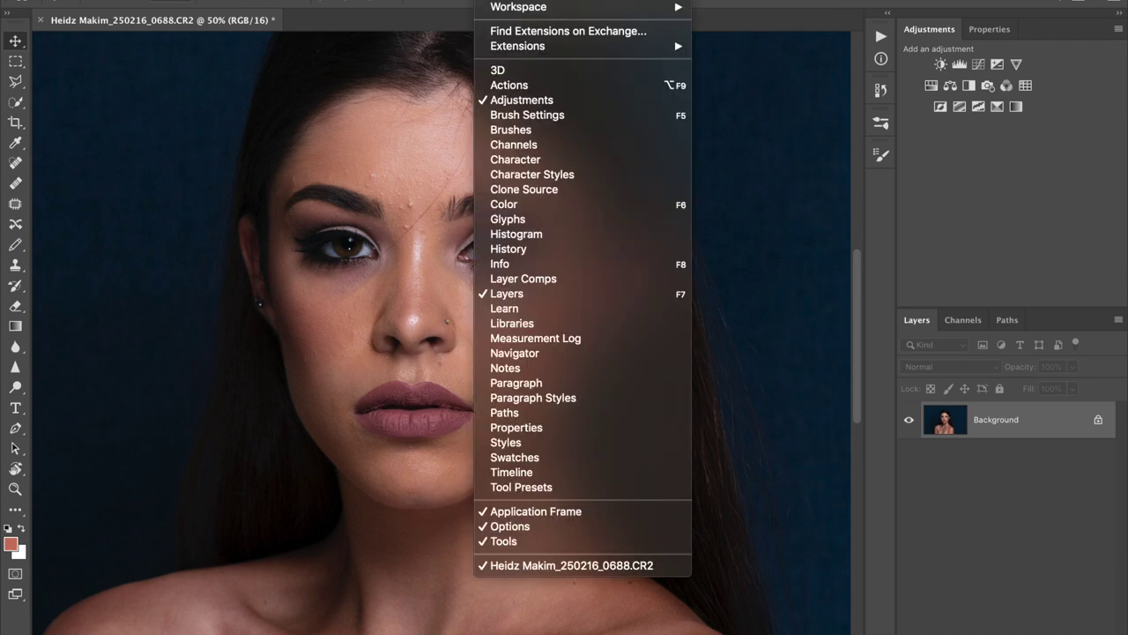
click(538, 86)
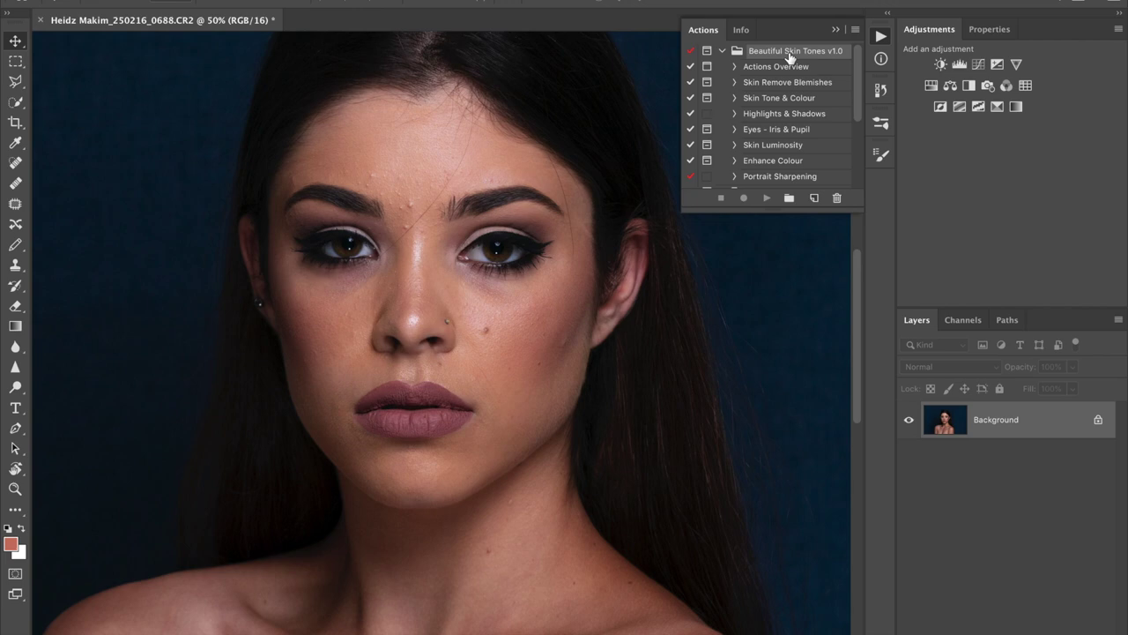
mouse_move(1127, 634)
click(856, 31)
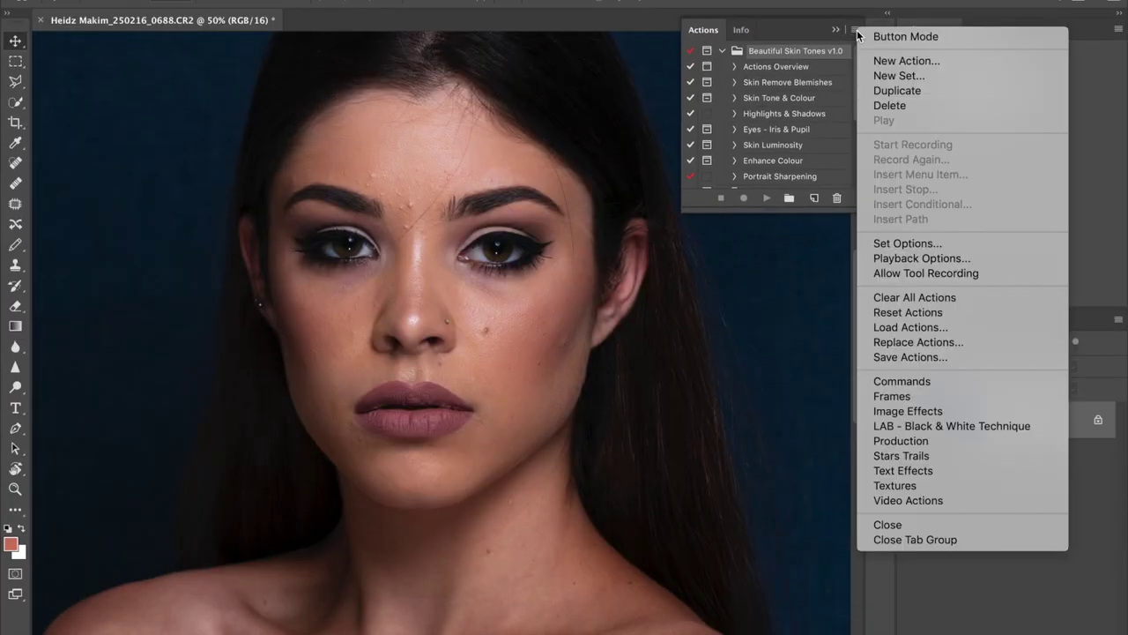
click(1084, 154)
- Play the Actions Overview action, read its introductory message and dismiss it
click(816, 68)
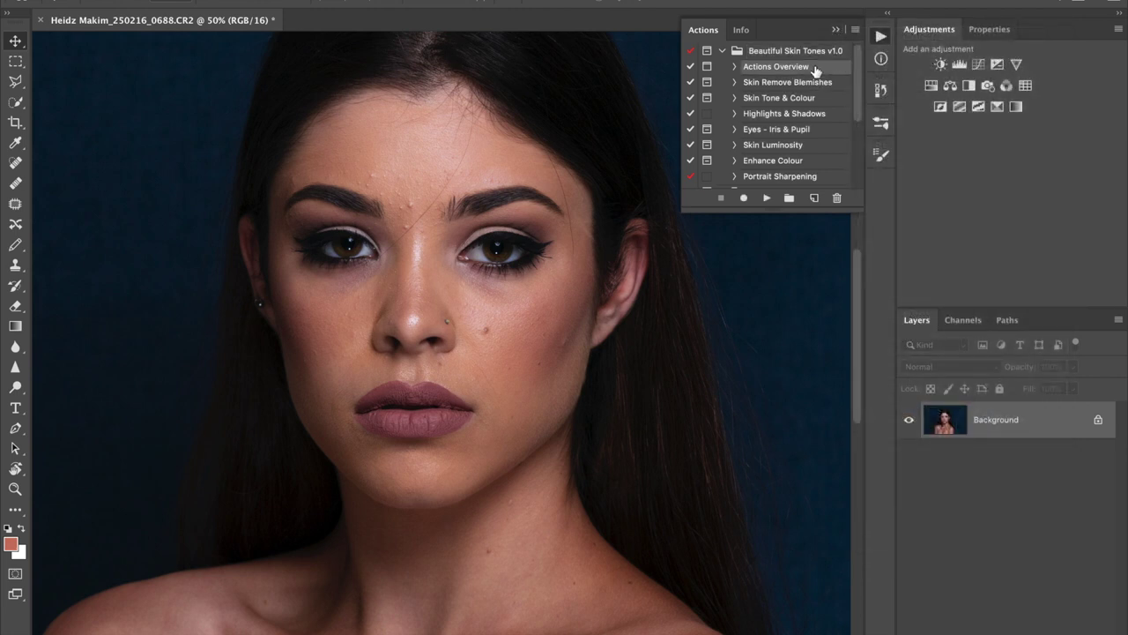
click(766, 198)
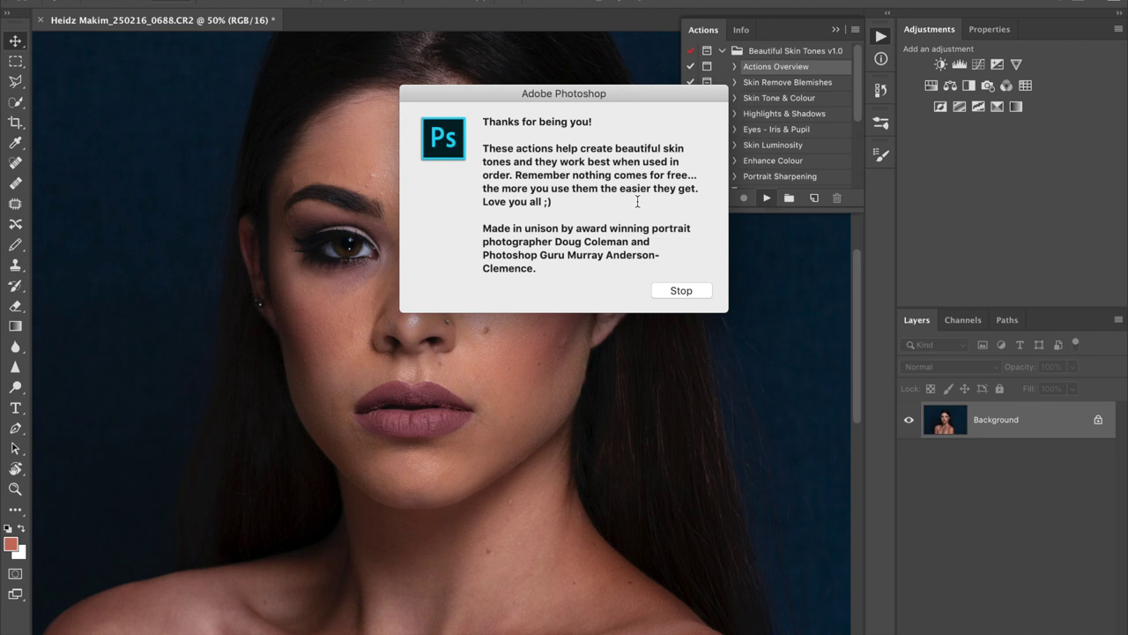
drag(662, 98, 867, 106)
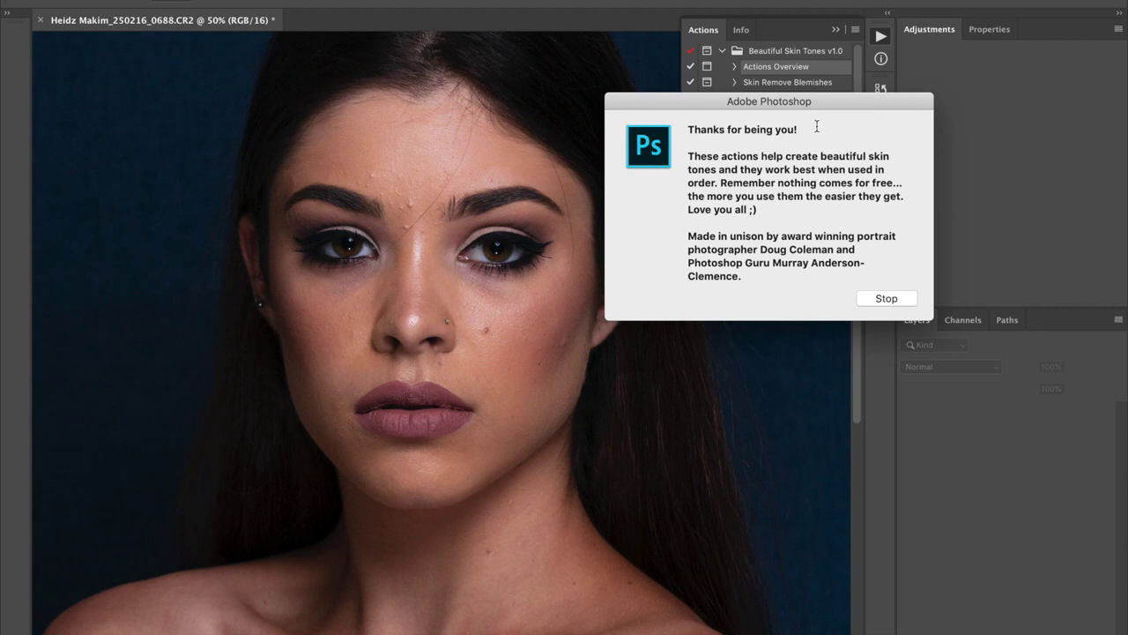
click(887, 299)
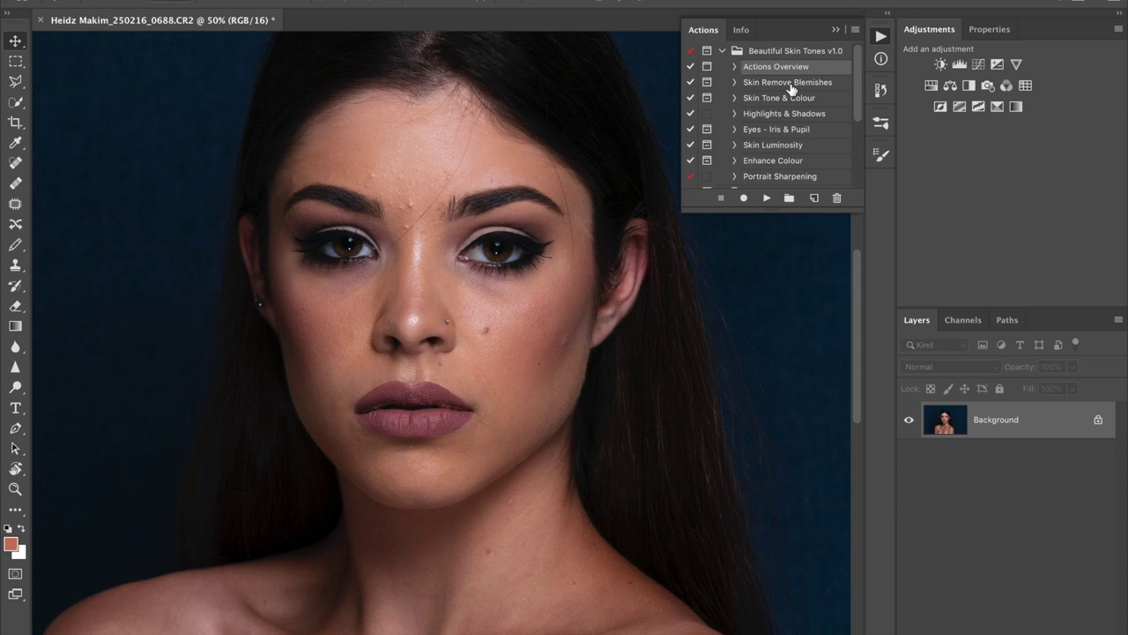
- Select the Skin Remove Blemishes action and examine the portrait's forehead, nose and cheeks for blemishes at 200% zoom
click(792, 84)
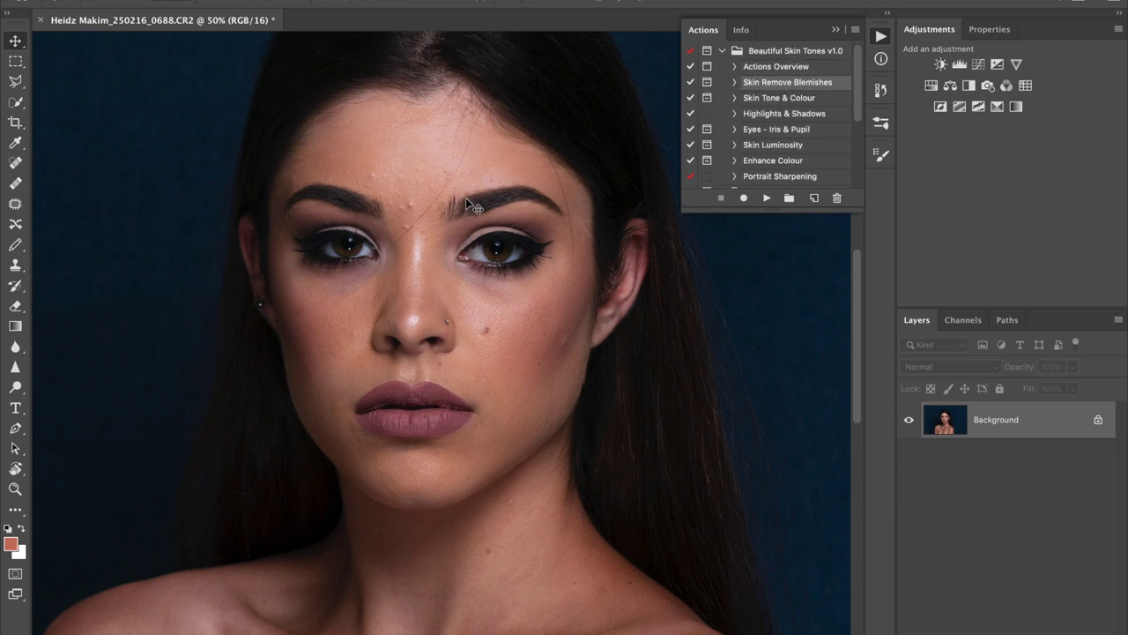
key(super+plus)
key(super+plus)
key(super+plus)
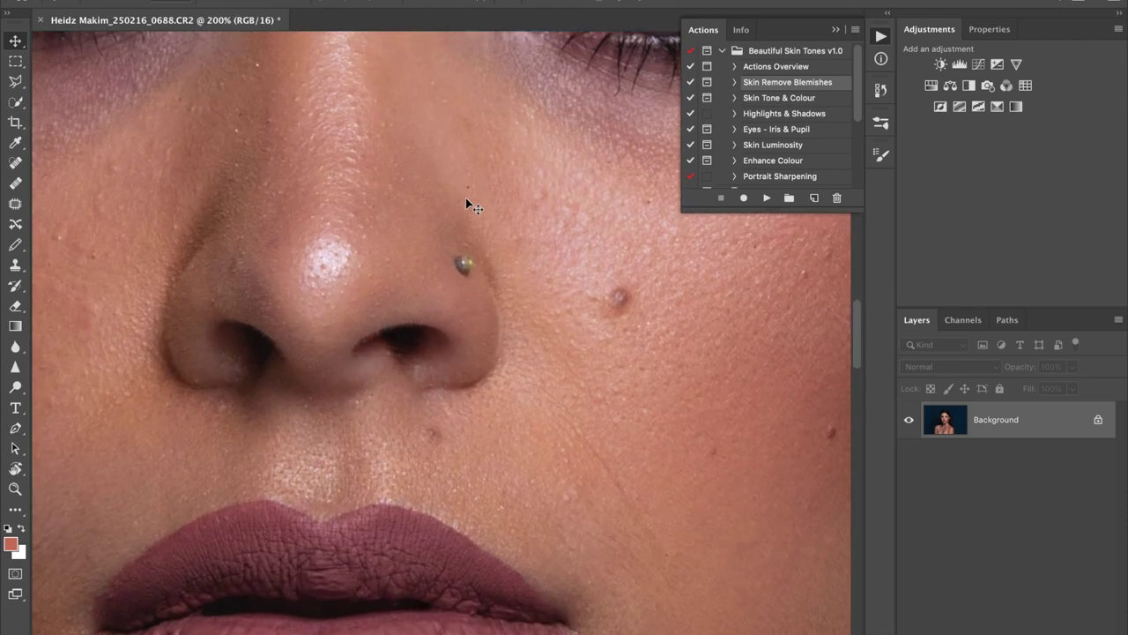
scroll(466, 202, up, 5)
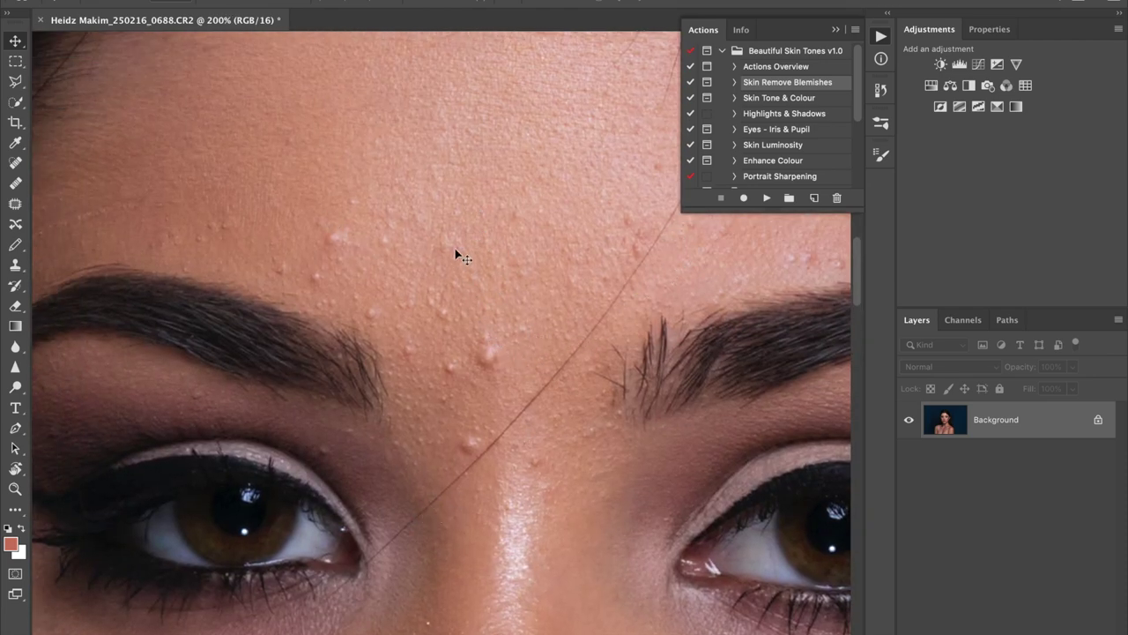
scroll(480, 295, down, 3)
scroll(478, 294, left, 5)
scroll(479, 293, up, 2)
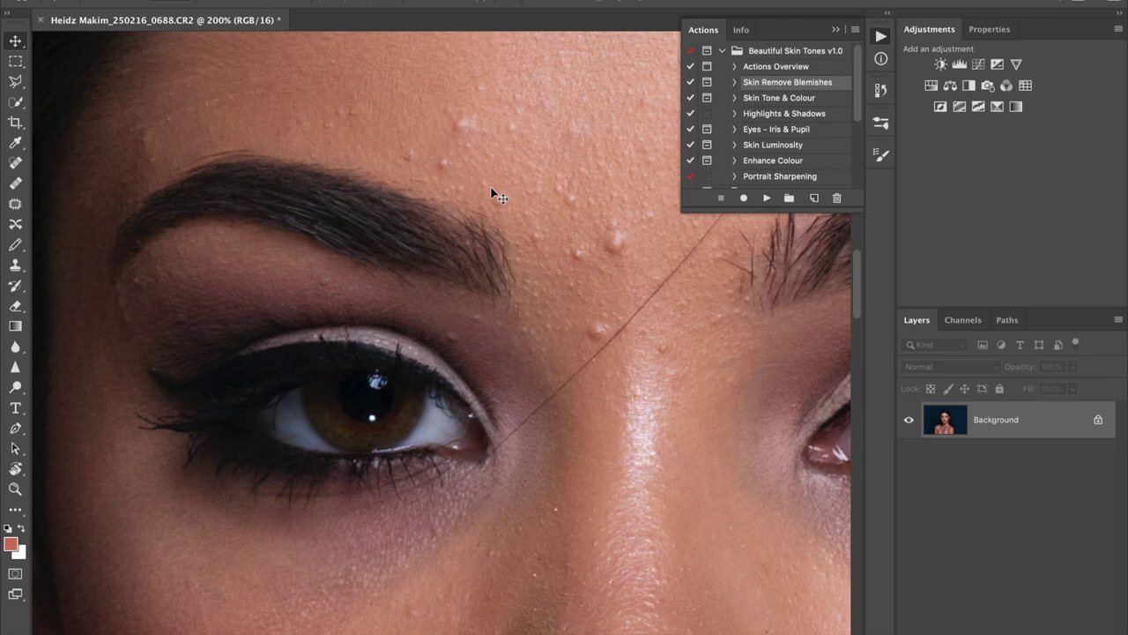
scroll(491, 187, down, 10)
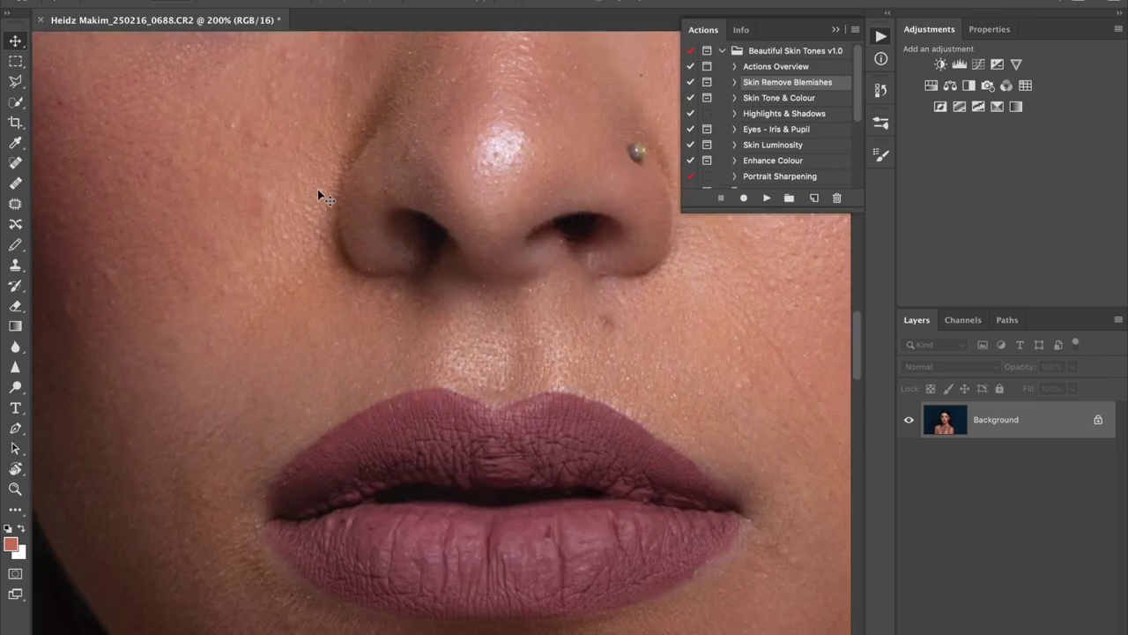
scroll(317, 189, left, 5)
scroll(317, 189, up, 2)
scroll(317, 188, right, 6)
scroll(317, 189, right, 3)
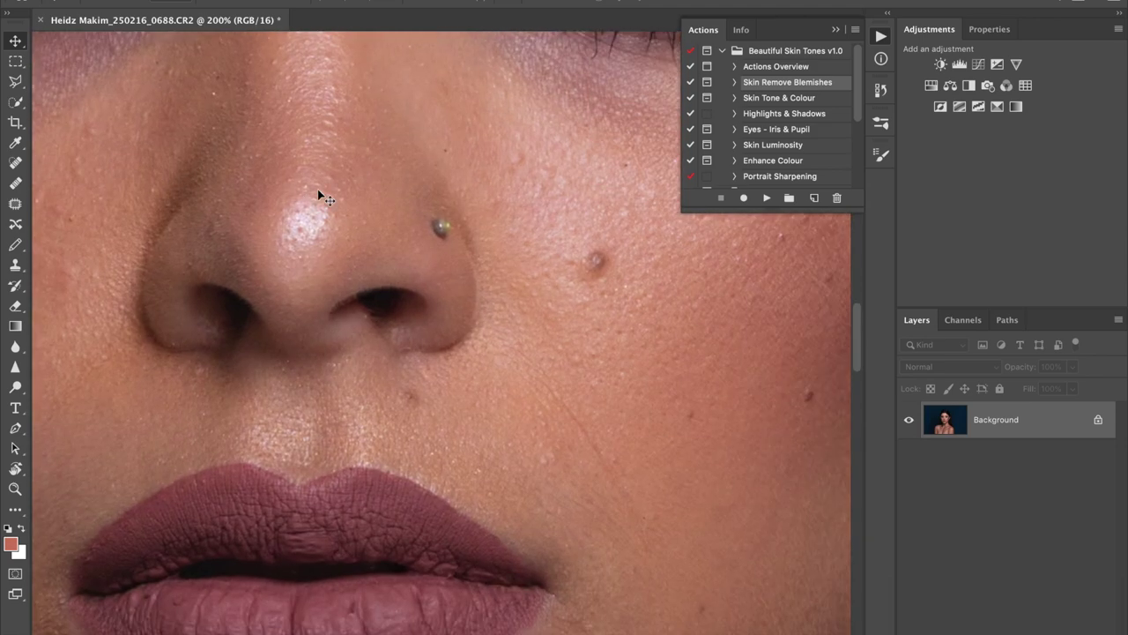
scroll(317, 189, right, 3)
scroll(317, 189, down, 1)
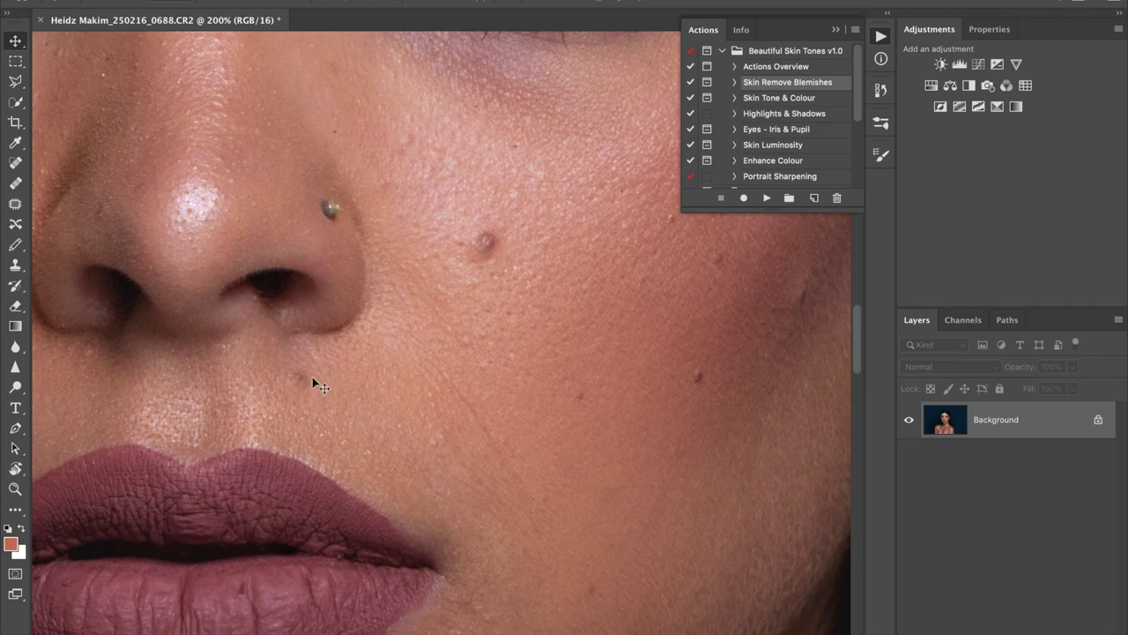
- Examine the skin around the mouth, jaw, neck and chest for marks to retouch or keep
scroll(702, 474, down, 5)
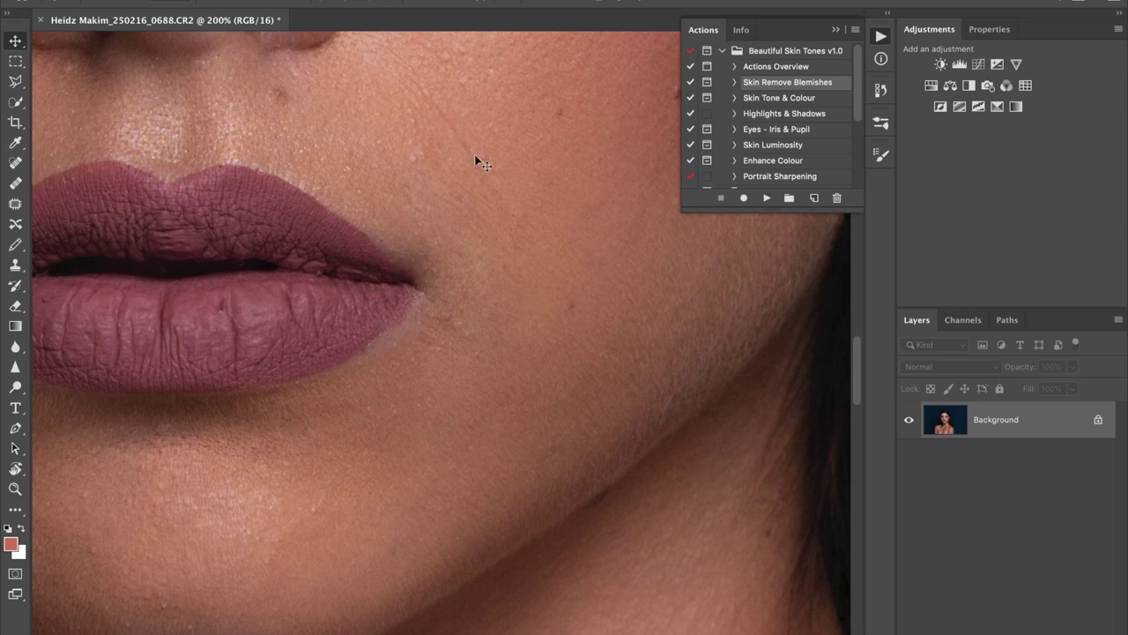
scroll(546, 406, down, 15)
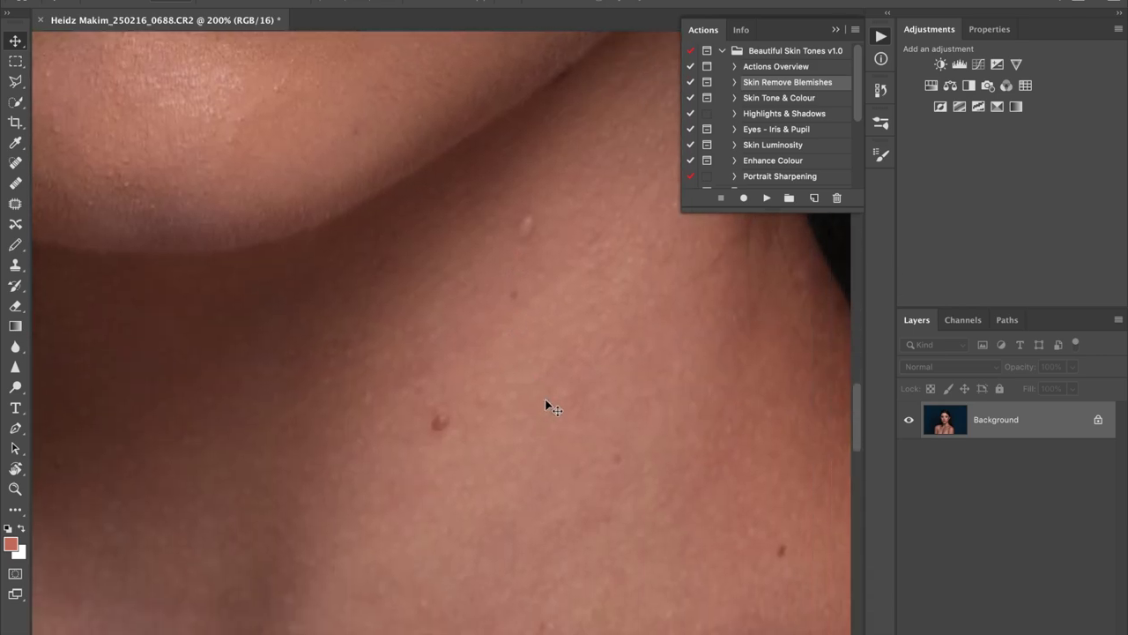
scroll(547, 405, up, 5)
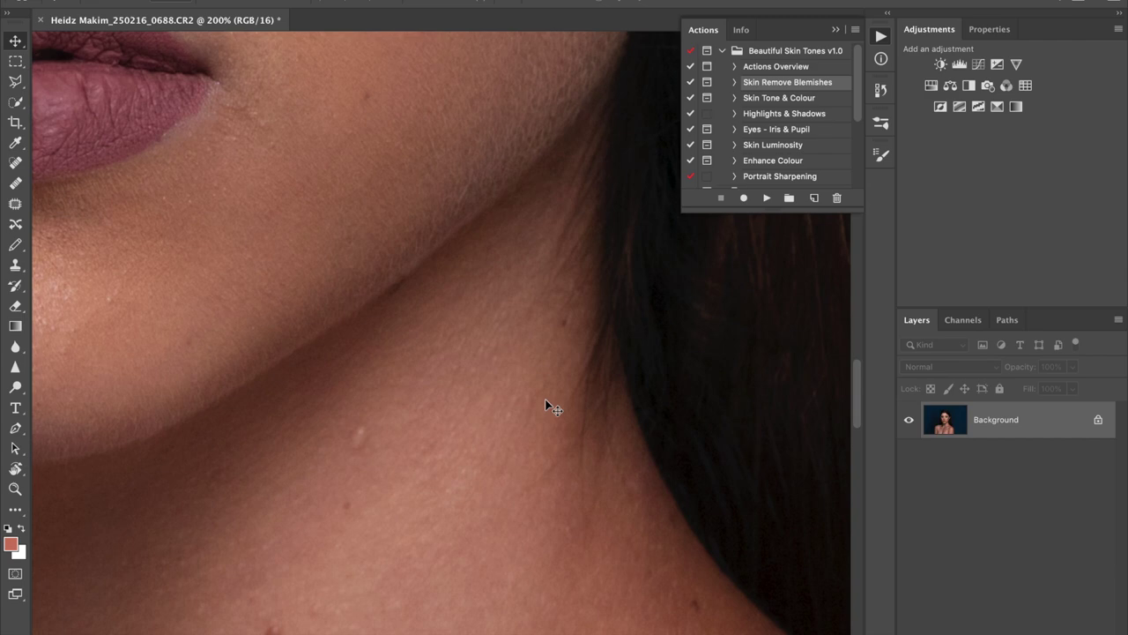
scroll(376, 222, up, 4)
scroll(376, 222, down, 10)
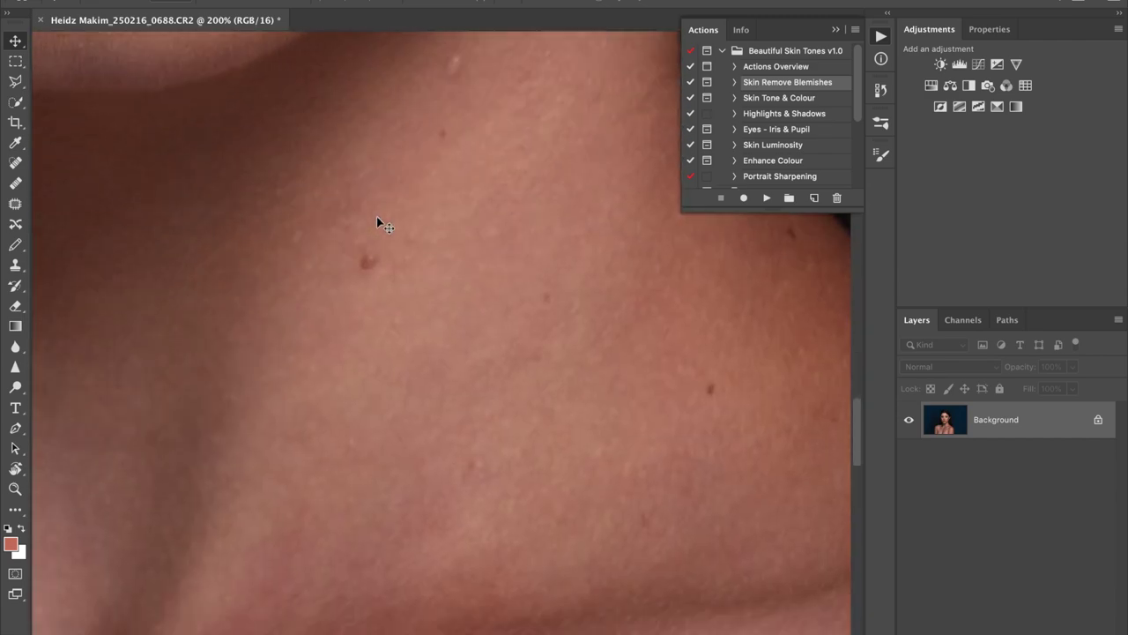
scroll(376, 220, down, 10)
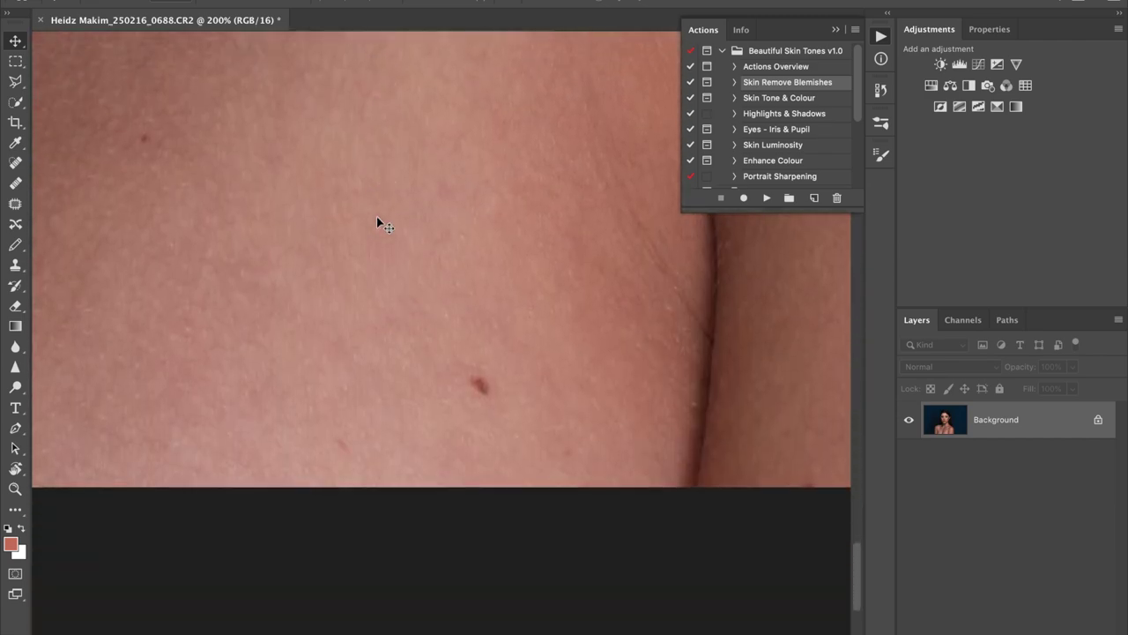
scroll(376, 216, up, 10)
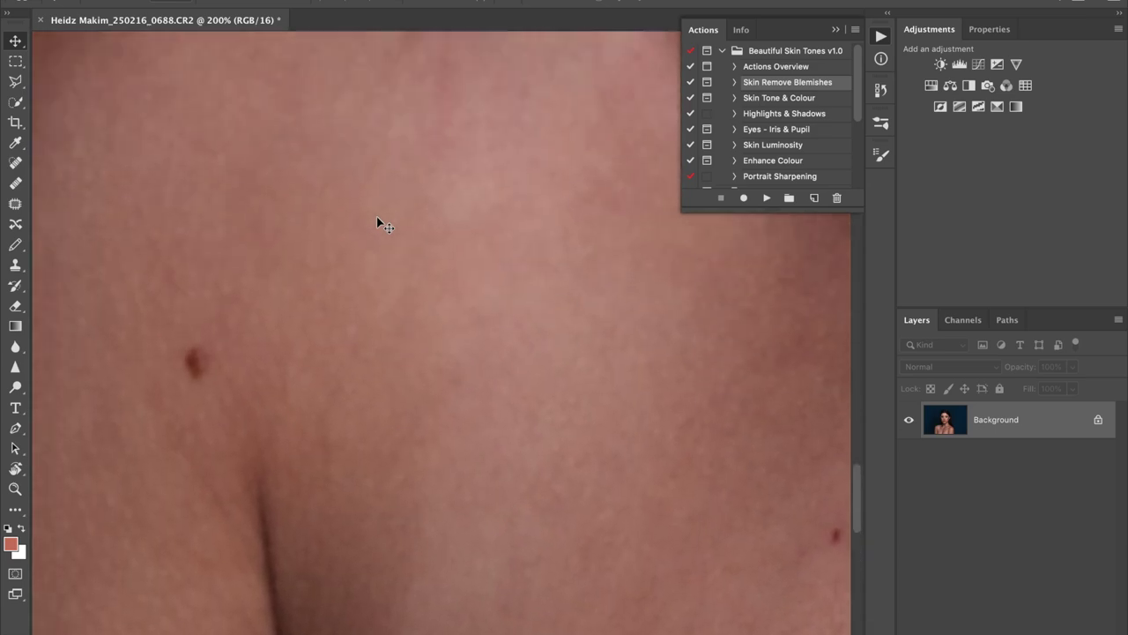
scroll(378, 224, up, 12)
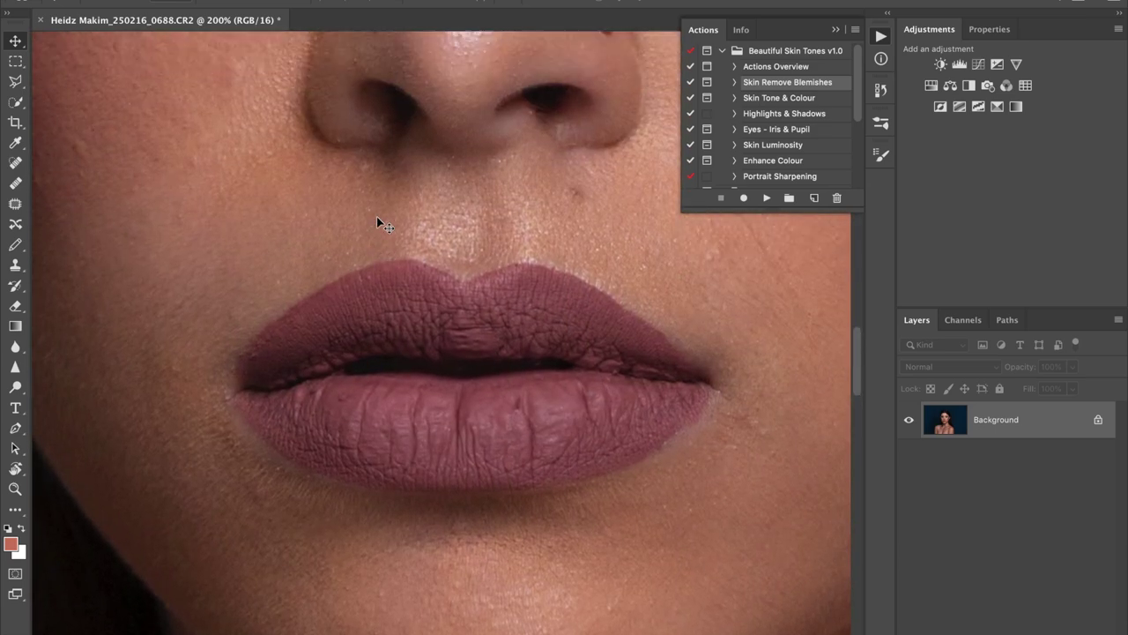
scroll(376, 217, up, 2)
scroll(376, 217, down, 12)
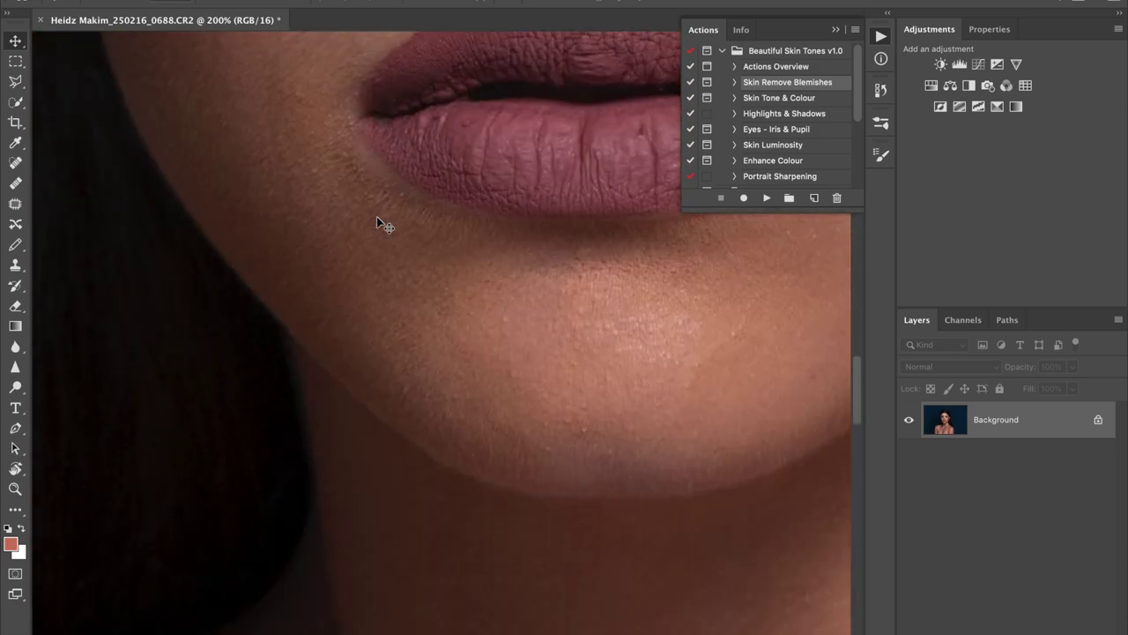
- Inspect the forehead, eyebrows and both eye areas closely for bumps and stray hairs
scroll(491, 132, up, 9)
scroll(491, 132, down, 1)
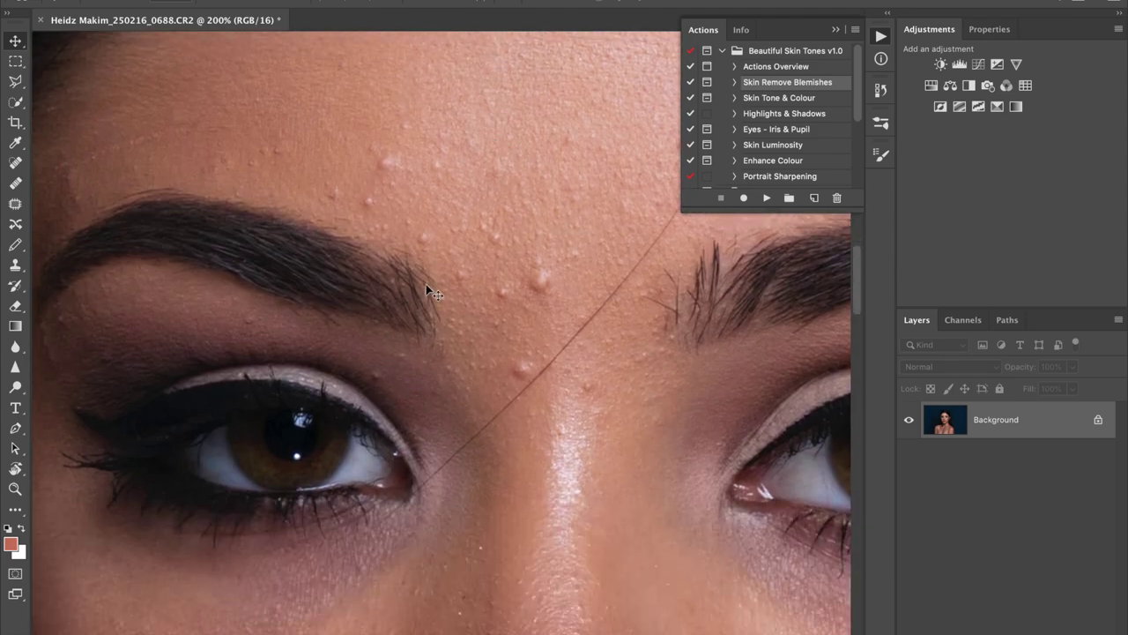
scroll(664, 316, down, 3)
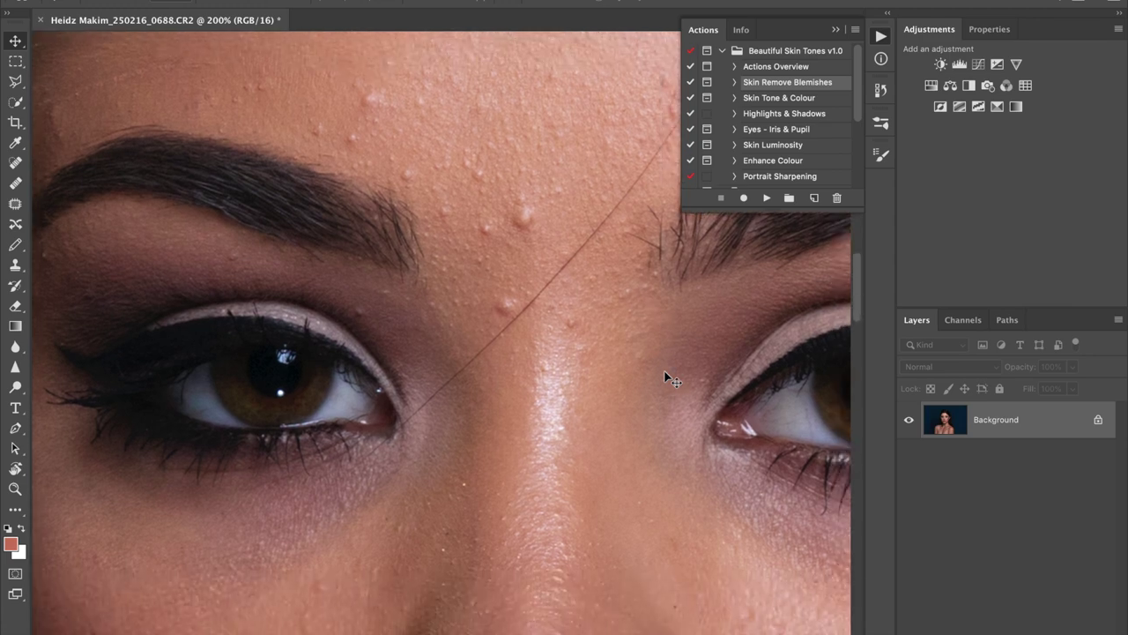
scroll(541, 432, right, 5)
scroll(553, 445, right, 2)
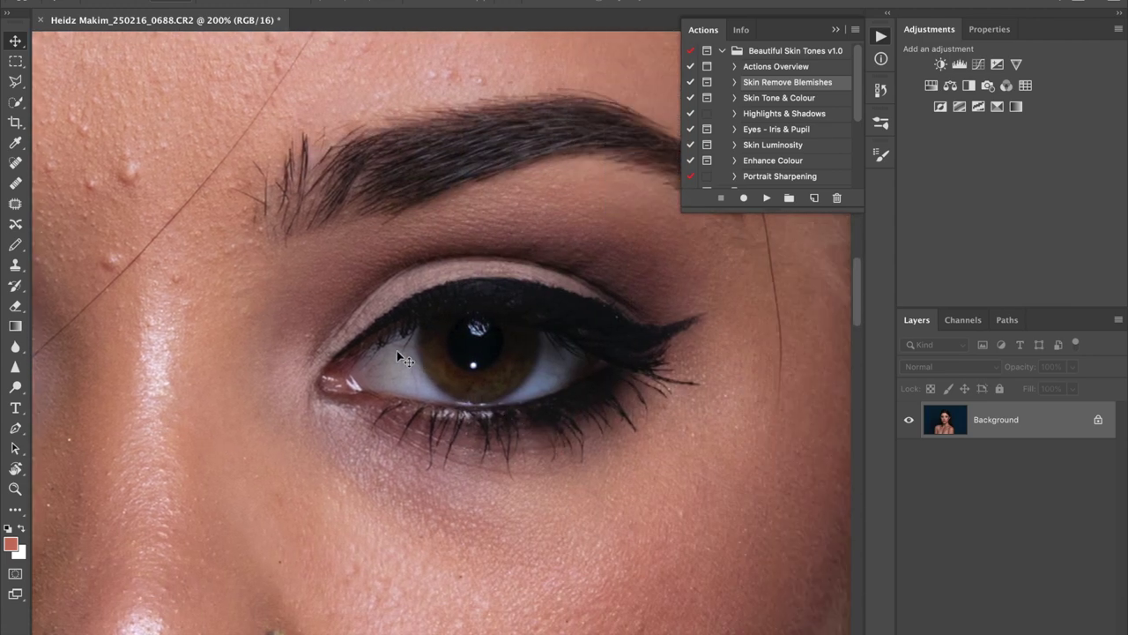
scroll(553, 357, up, 10)
scroll(553, 357, down, 5)
scroll(553, 357, left, 5)
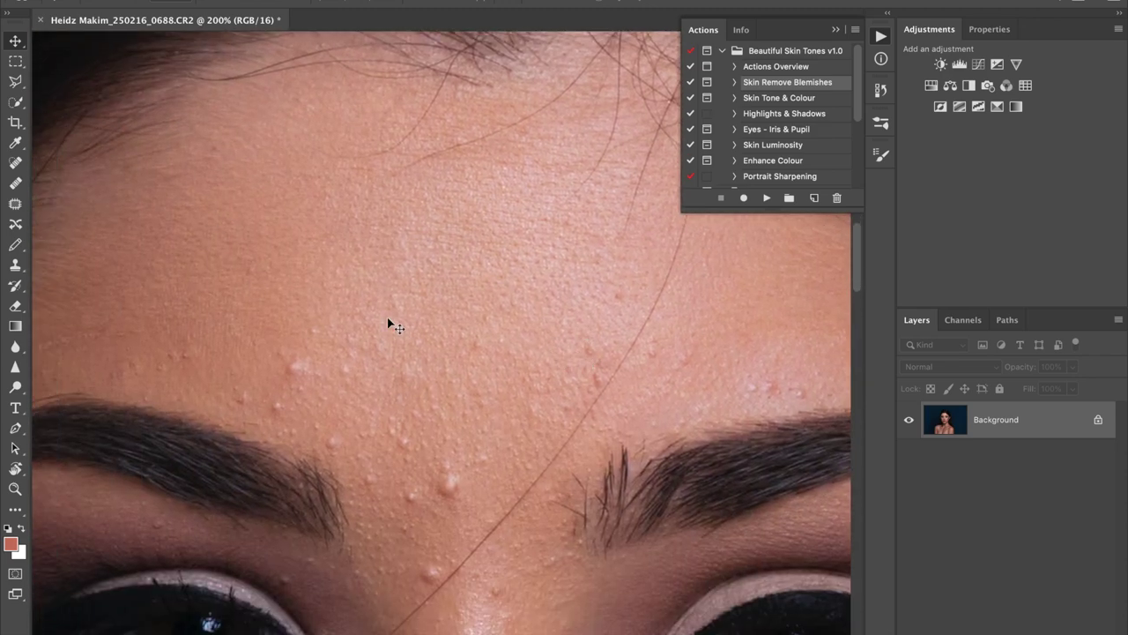
scroll(389, 324, down, 6)
scroll(388, 325, left, 4)
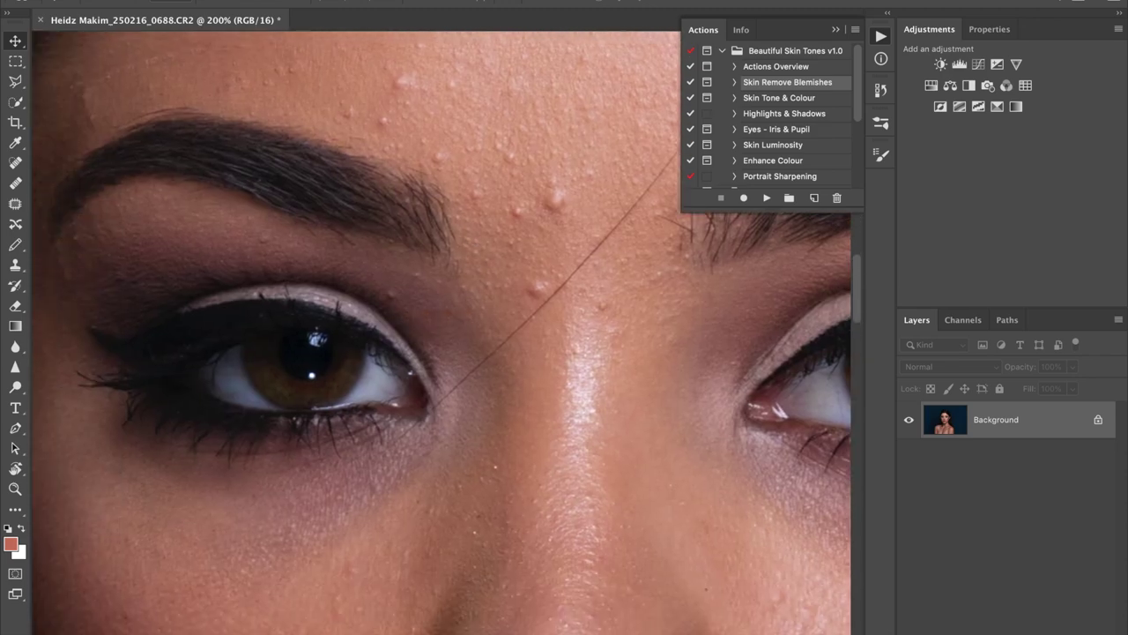
- Play the Skin Remove Blemishes action and dismiss its instruction message
click(767, 200)
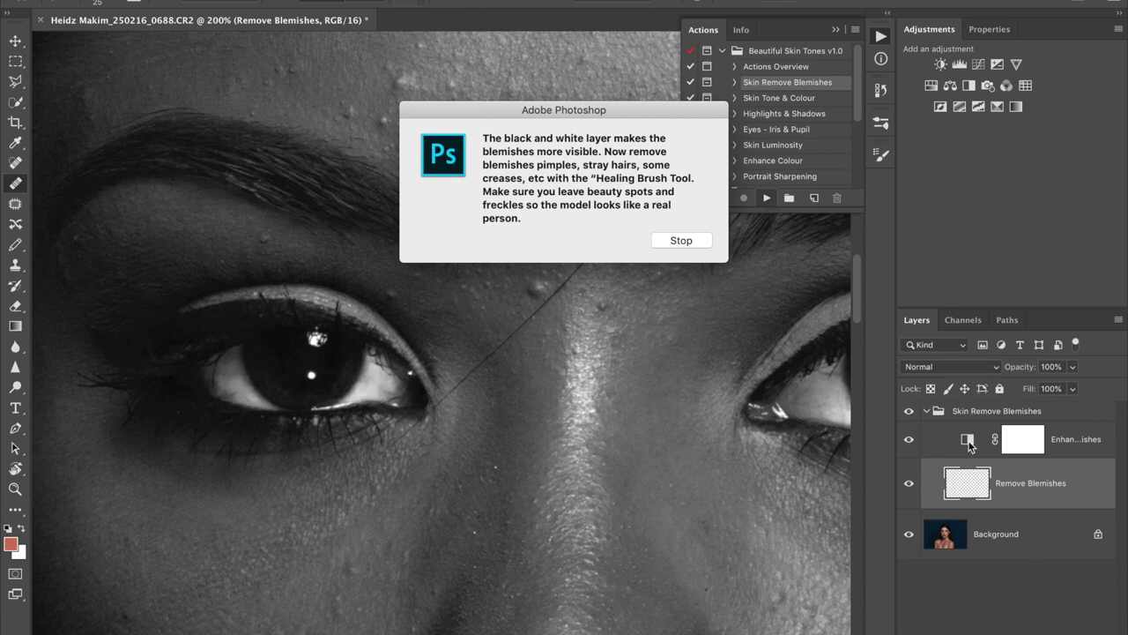
click(677, 241)
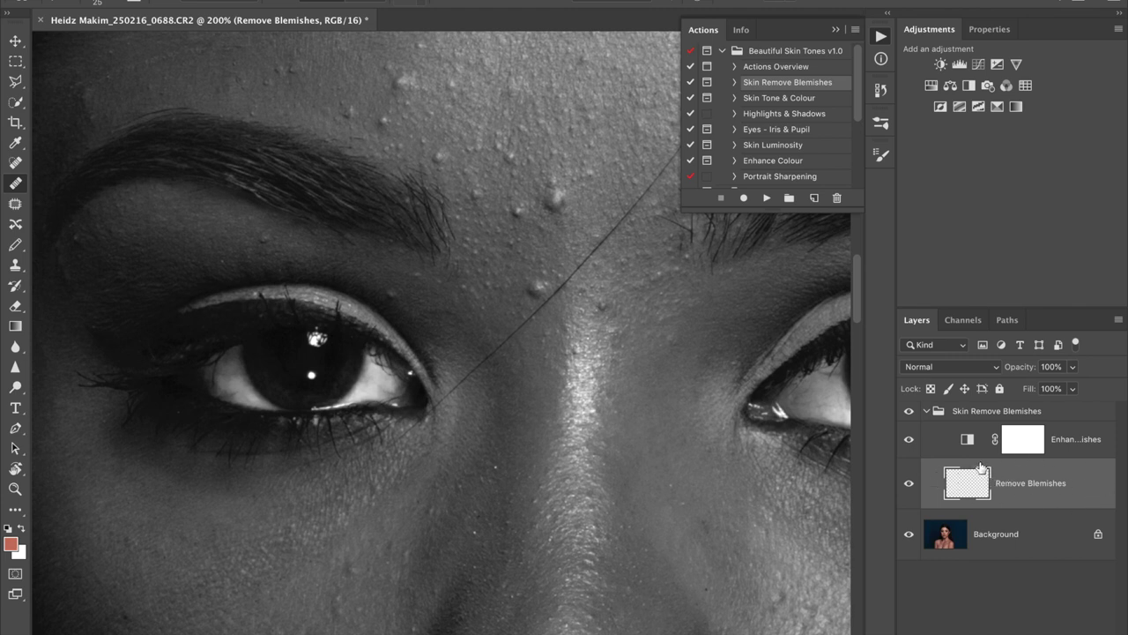
- In the Enhance Blemishes Black & White adjustment, set Reds to -200 and Yellows to 64
click(966, 439)
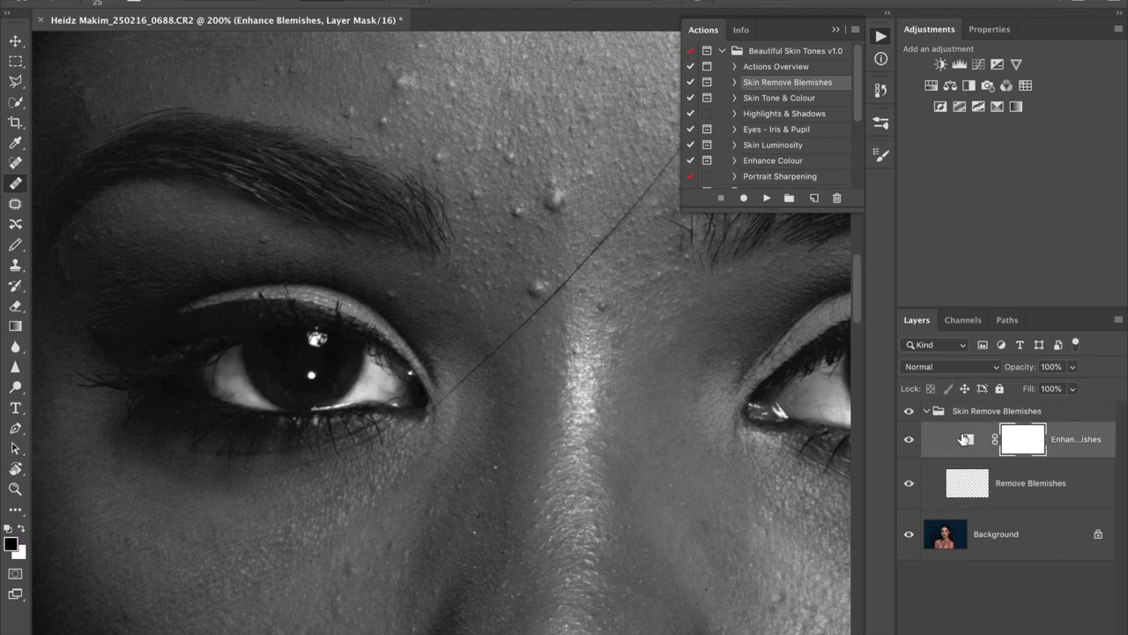
click(965, 439)
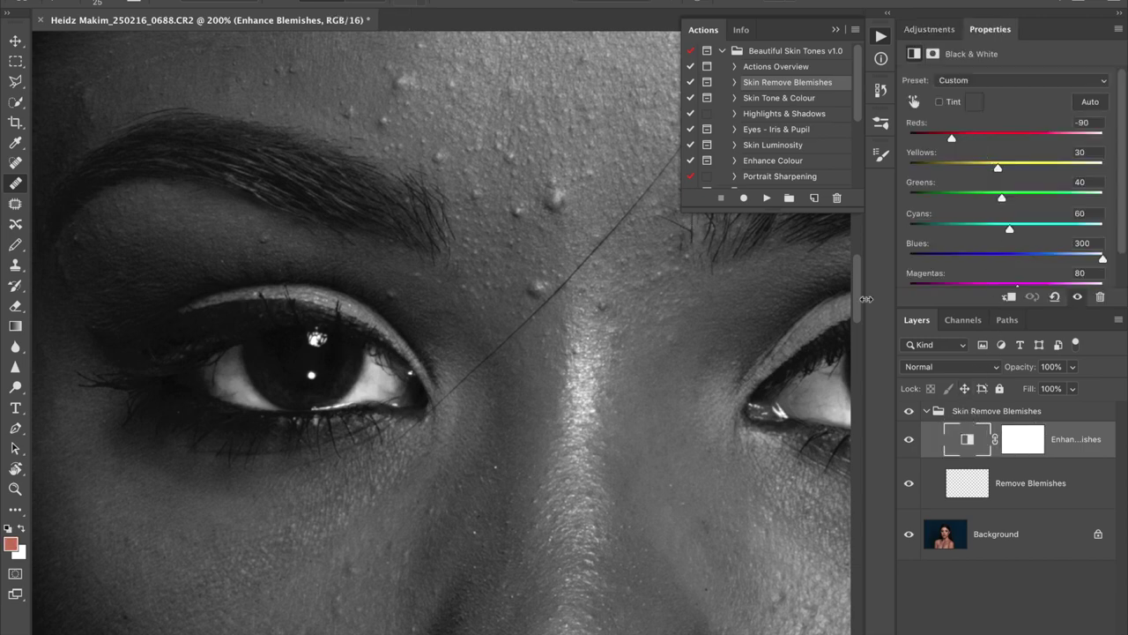
scroll(638, 212, up, 3)
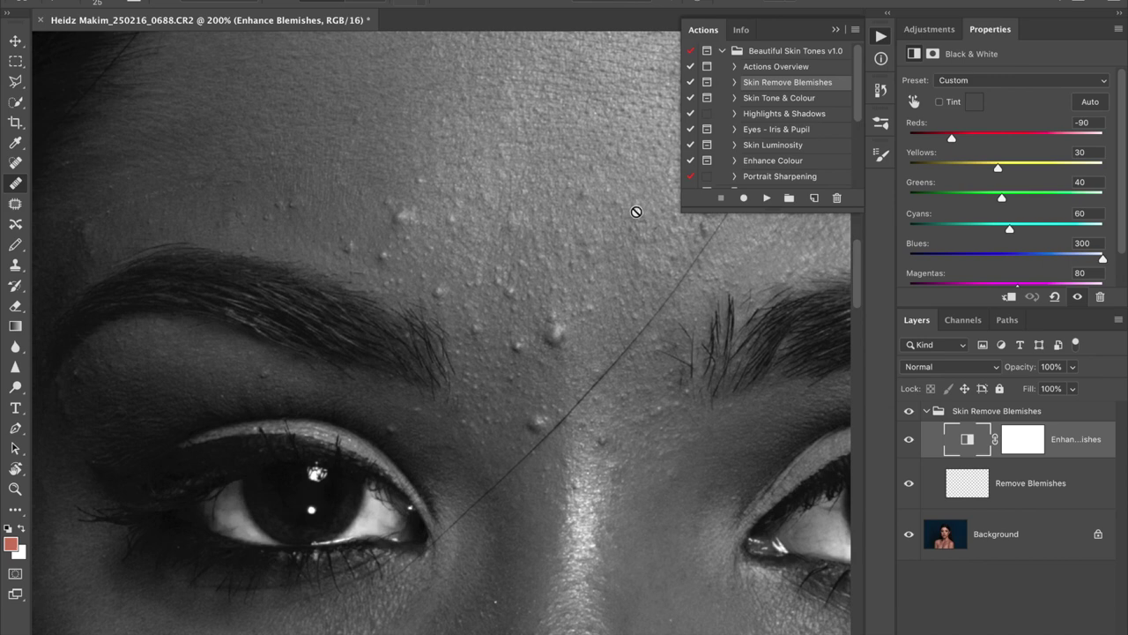
drag(952, 138, 881, 141)
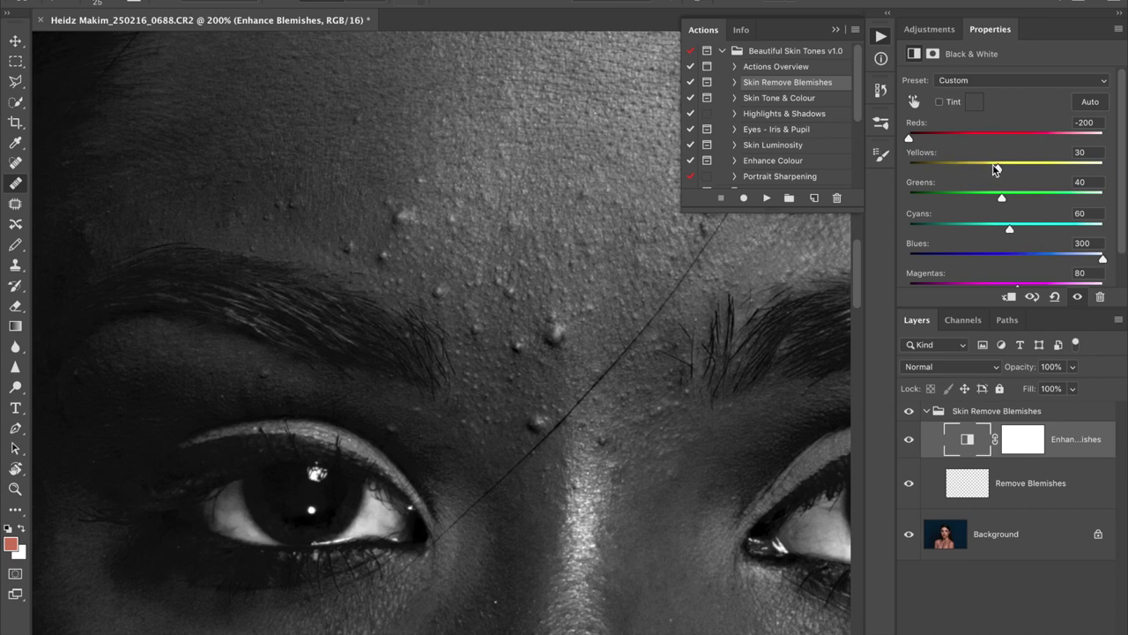
mouse_move(999, 170)
mouse_down()
mouse_move(1034, 169)
mouse_move(987, 170)
mouse_move(1012, 171)
mouse_up()
scroll(518, 315, down, 2)
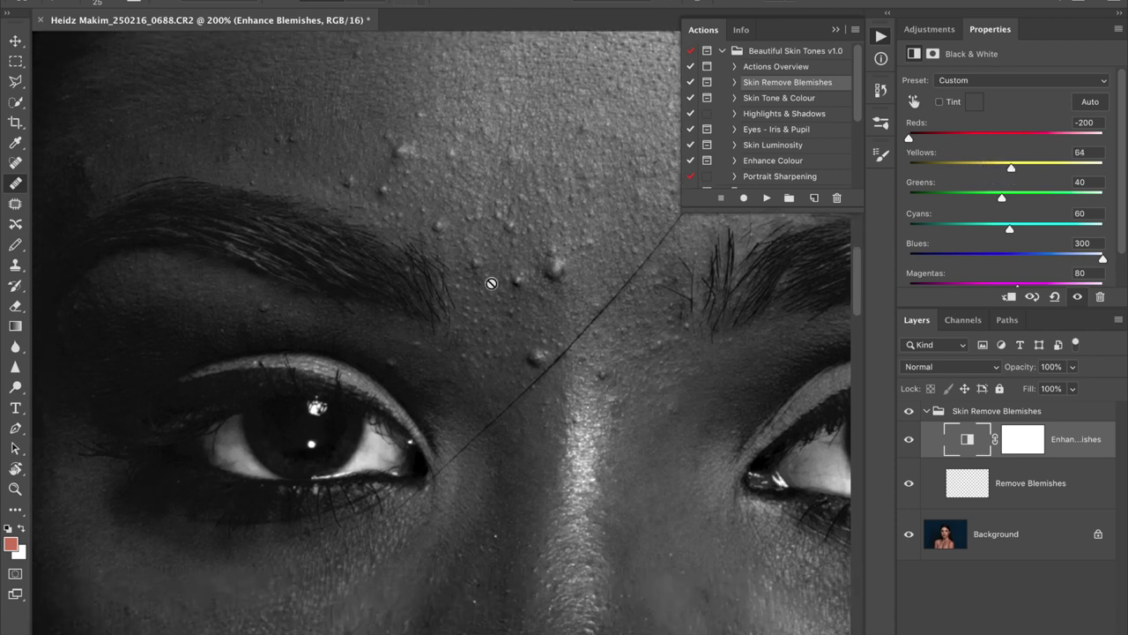
- On the Remove Blemishes layer, use the Healing Brush to heal the raised bump on the forehead above the left eyebrow
click(1018, 483)
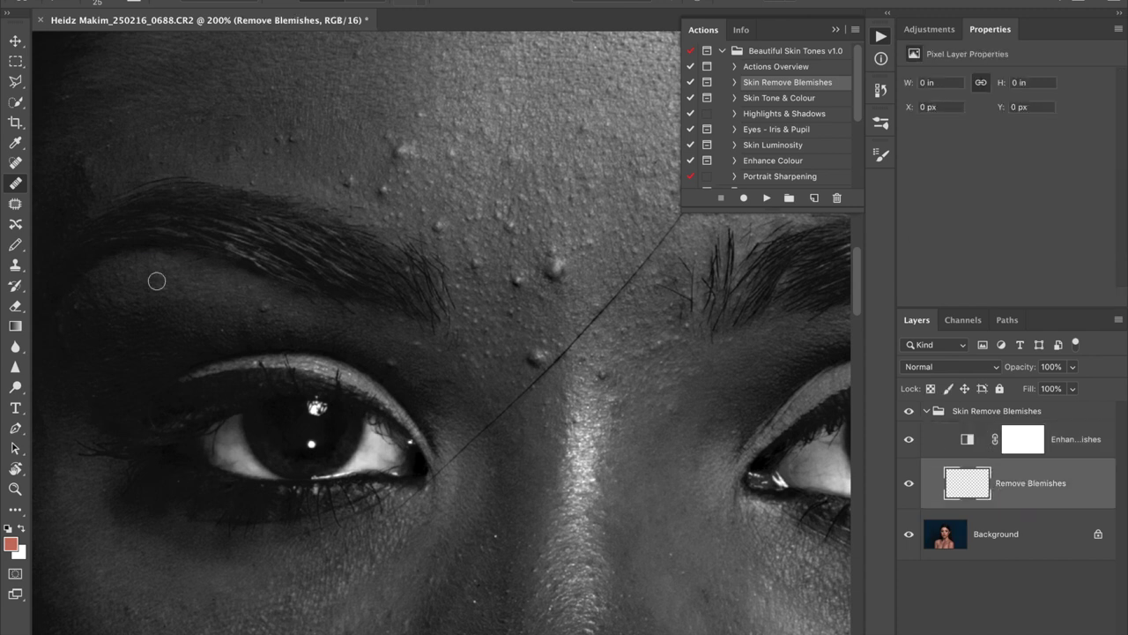
click(18, 183)
key(bracketleft)
click(371, 118)
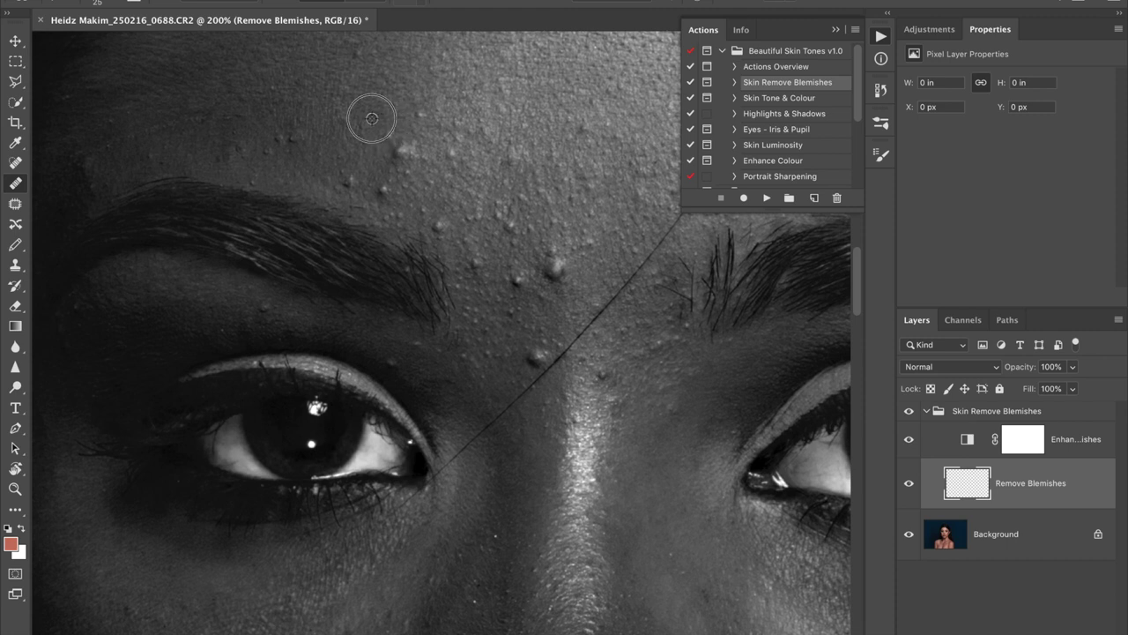
click(387, 136)
click(381, 139)
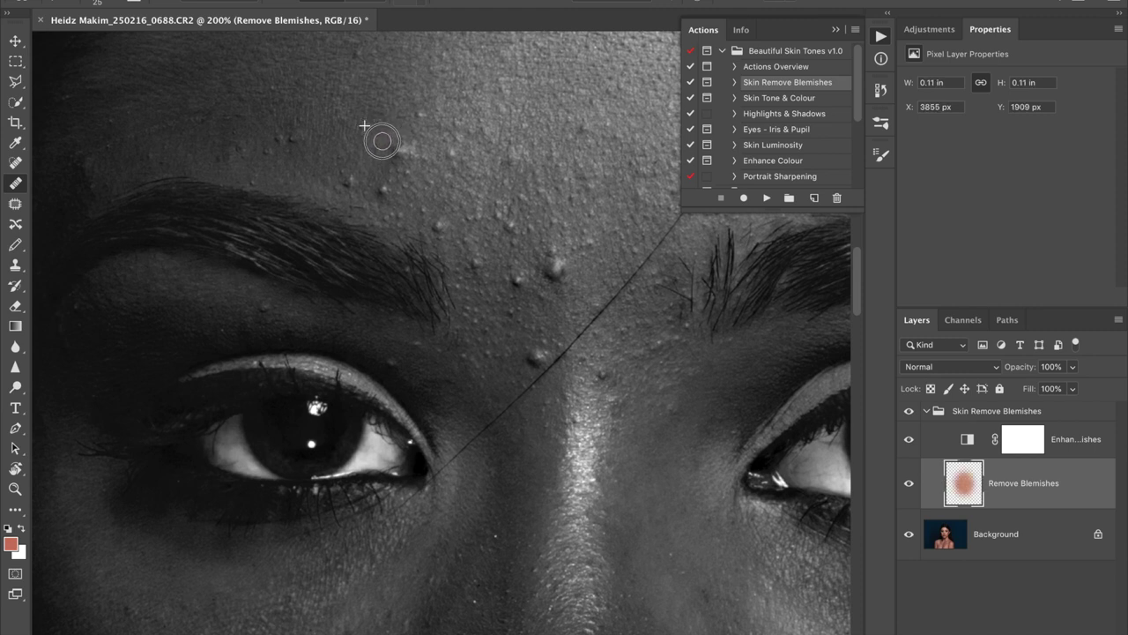
click(398, 150)
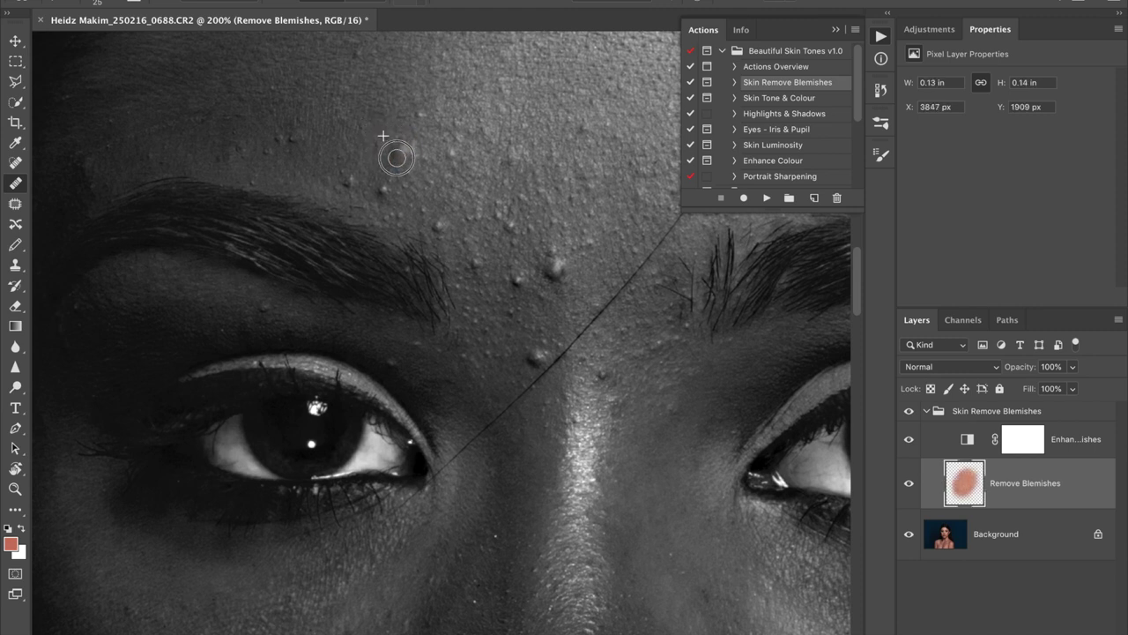
- Heal the smaller bumps and dark marks above the left eyebrow and sample clean skin across the central forehead
click(344, 178)
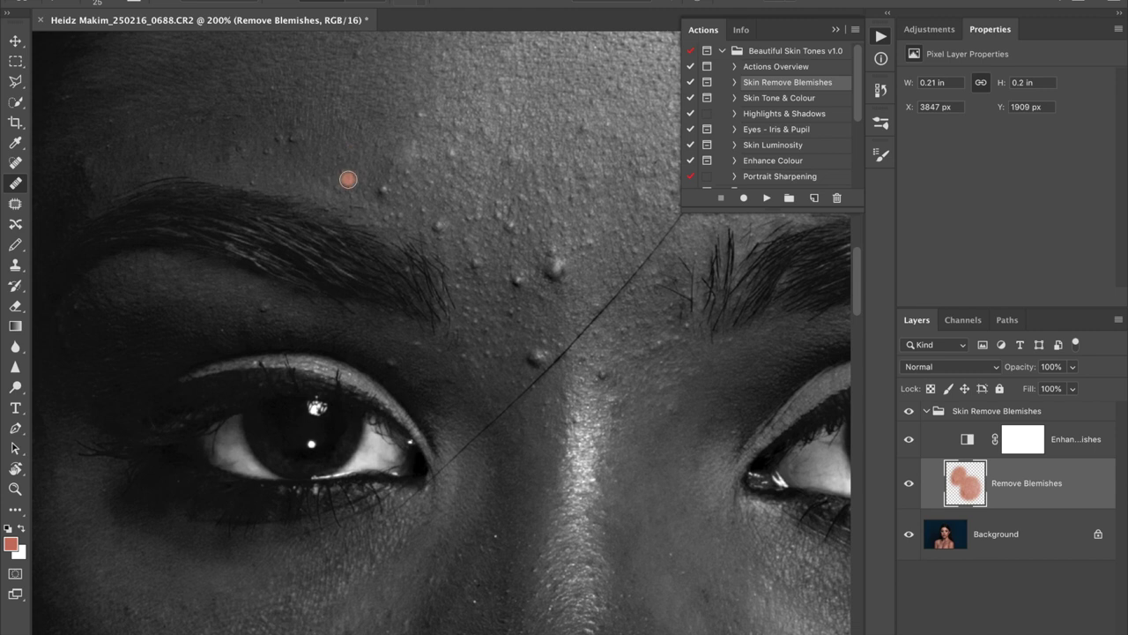
click(339, 164)
click(293, 139)
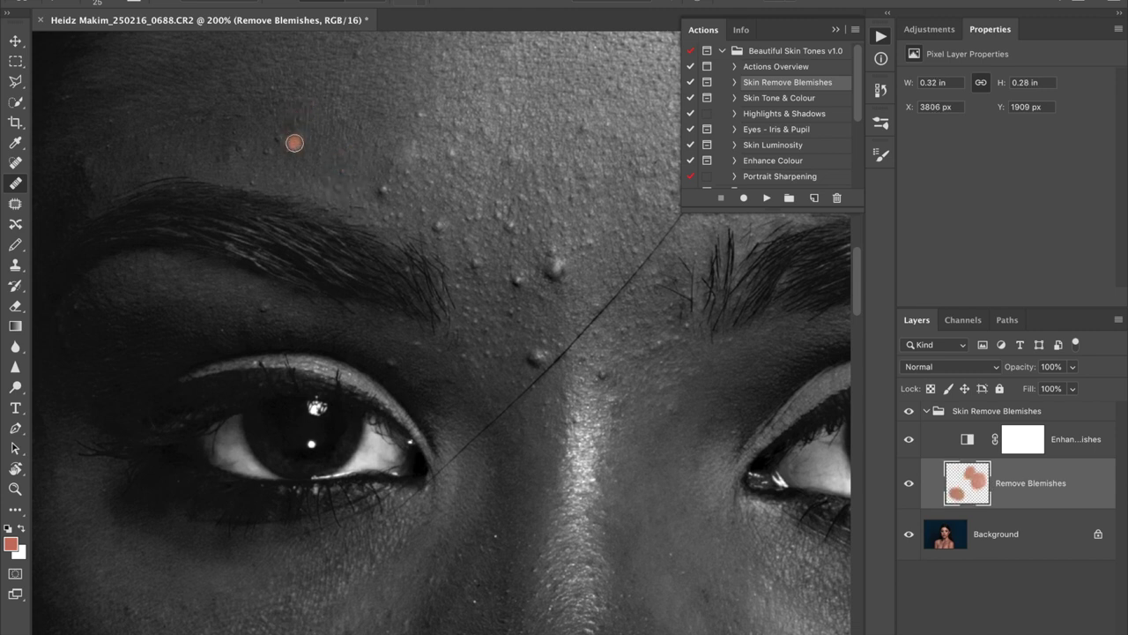
drag(292, 139, 291, 135)
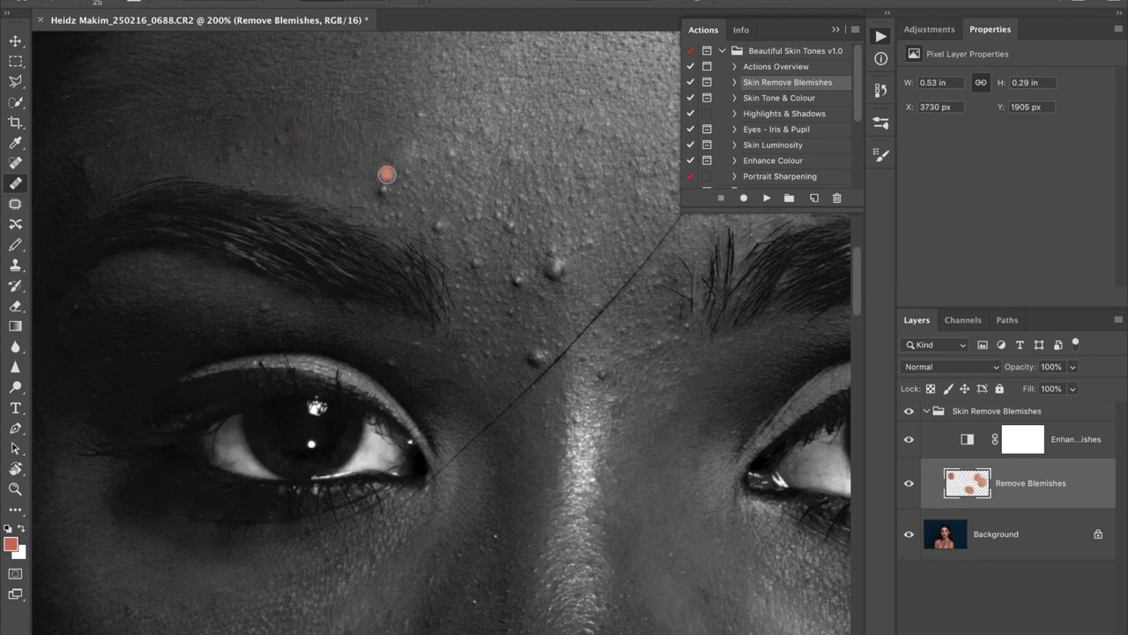
click(386, 118)
click(414, 143)
click(397, 89)
click(421, 158)
click(463, 161)
click(566, 223)
click(623, 224)
click(635, 195)
click(584, 81)
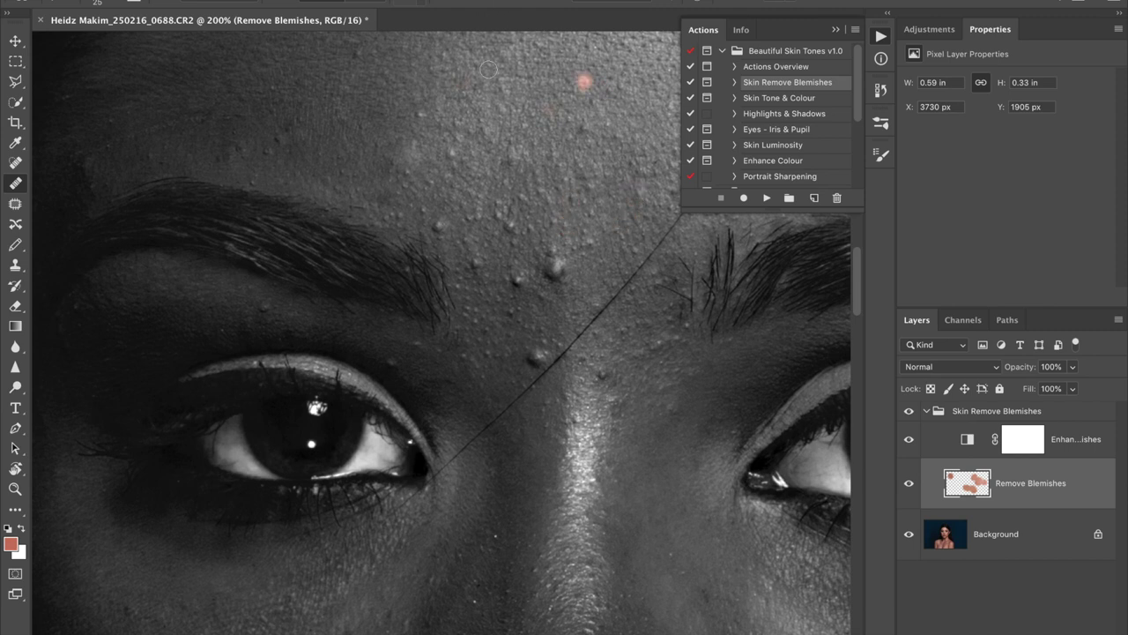
- Lower the Healing Brush's hardness and check its sample layer options
click(111, 2)
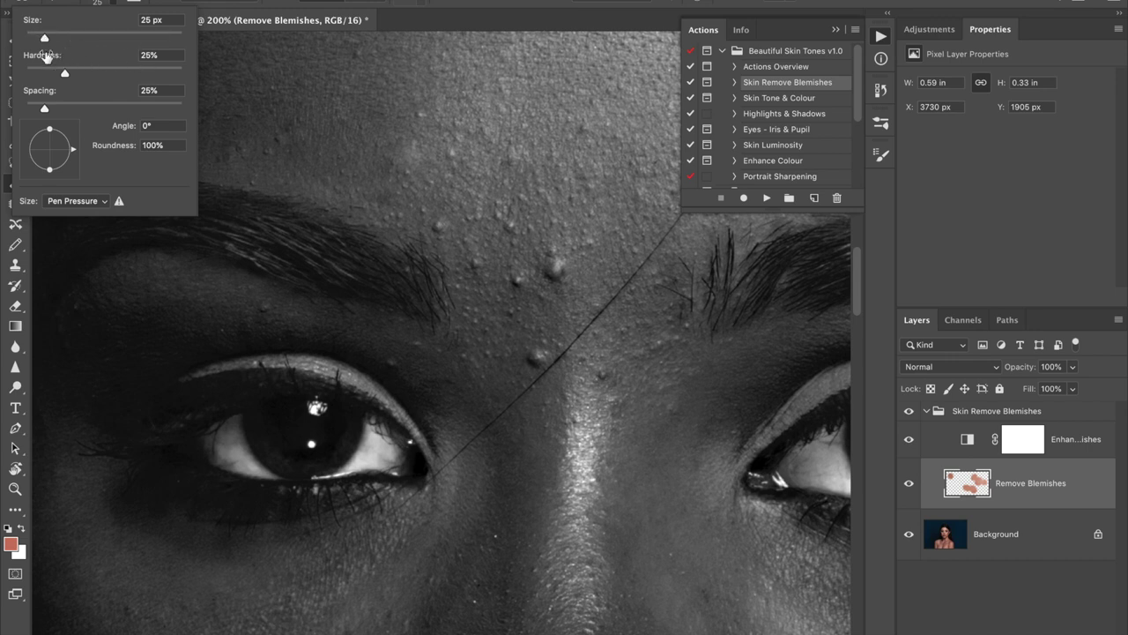
drag(65, 77, 19, 77)
key(Return)
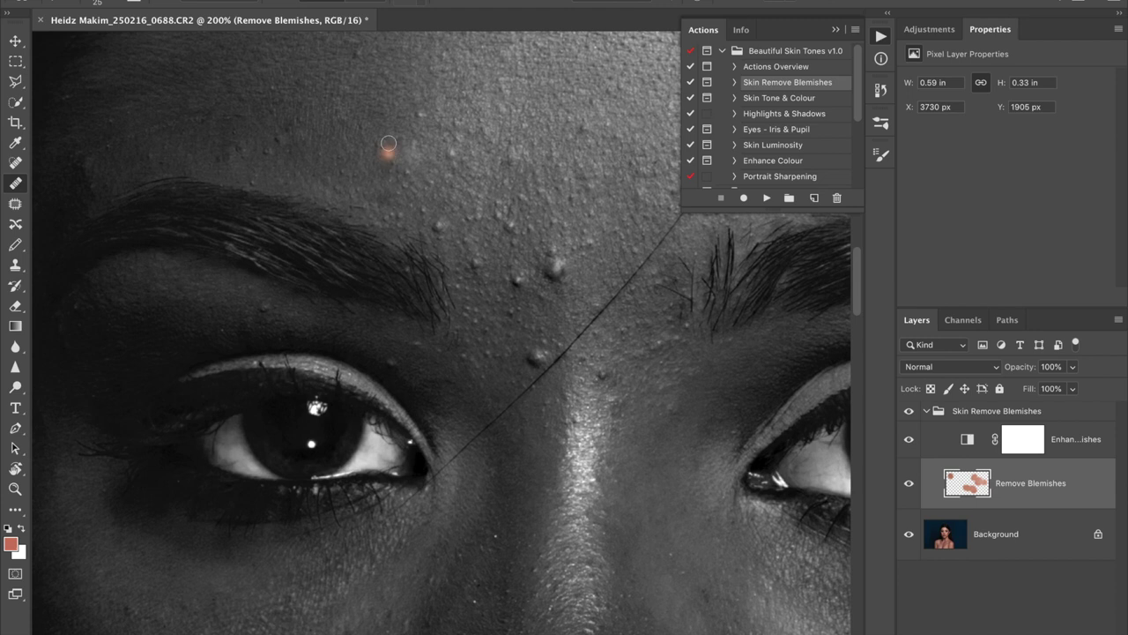
click(620, 3)
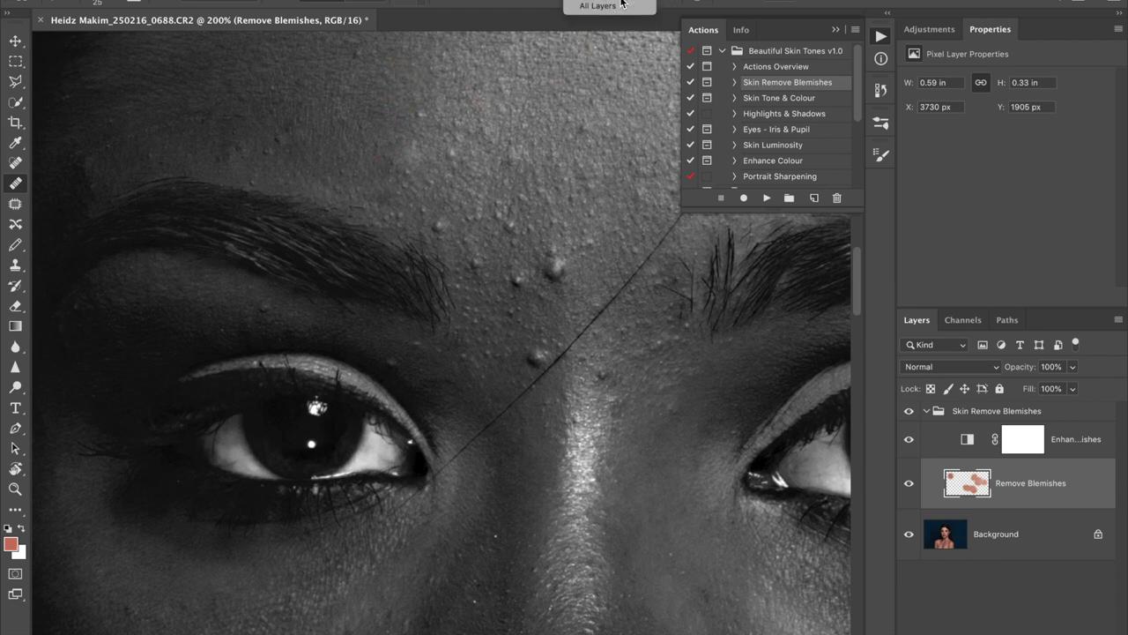
click(629, 3)
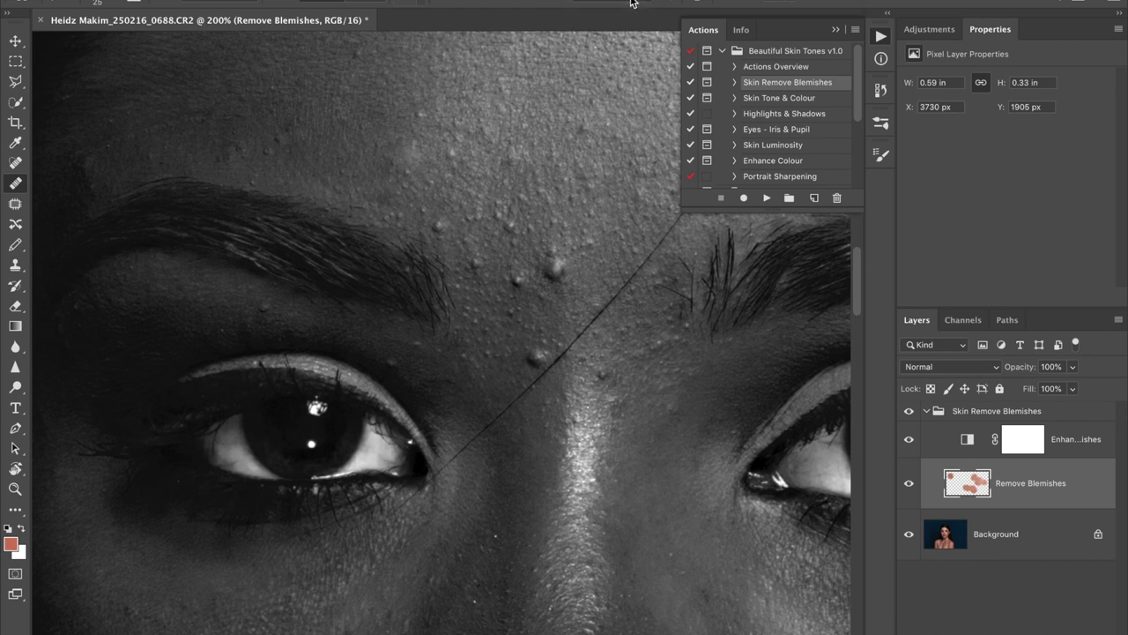
- Heal the prominent bumps between the eyebrows and at the top of the nose bridge
drag(591, 337, 474, 305)
click(598, 80)
drag(584, 95, 571, 88)
drag(460, 200, 442, 205)
click(429, 224)
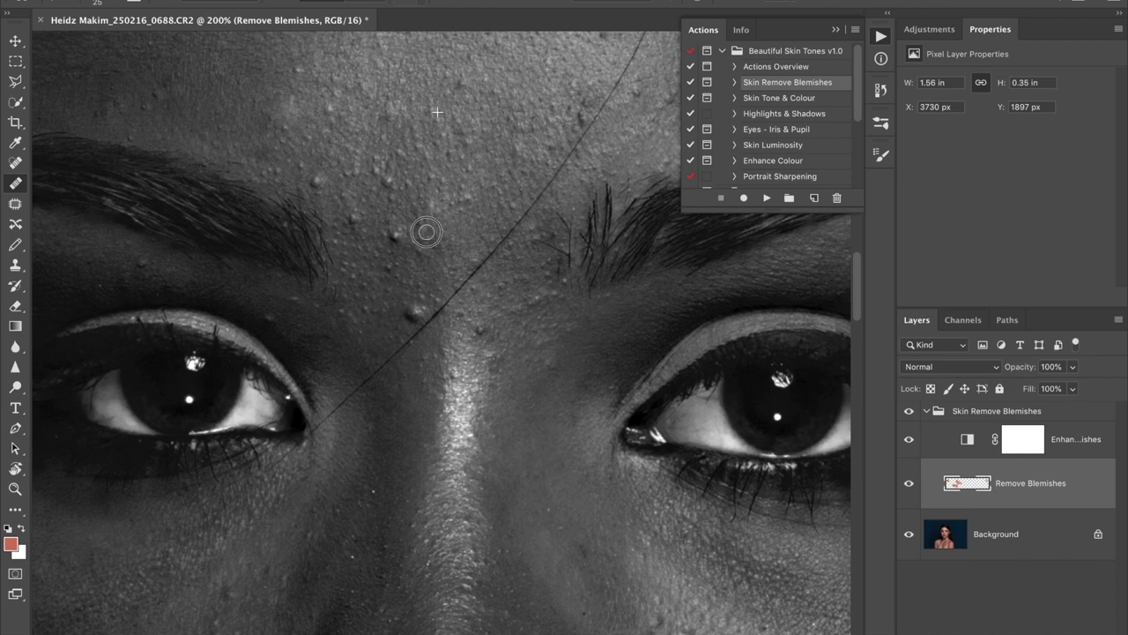
click(411, 312)
click(352, 139)
click(332, 109)
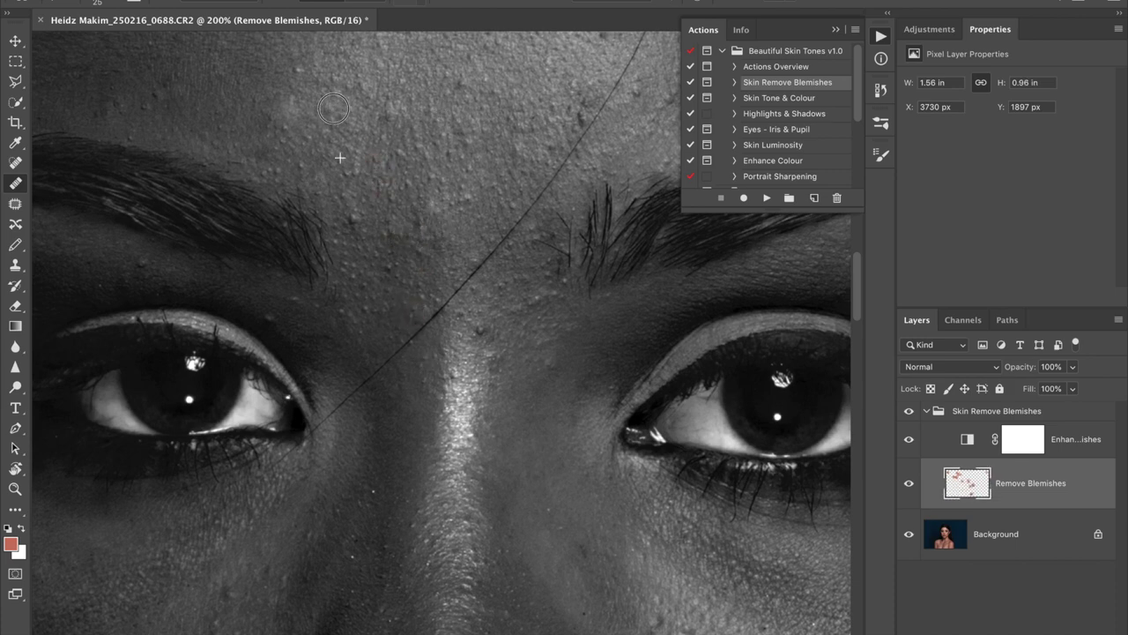
- Heal away the long stray hair from the hairline down across the forehead towards the right eyebrow's inner end
mouse_move(582, 97)
mouse_down()
mouse_move(529, 156)
mouse_move(468, 273)
mouse_up()
scroll(468, 273, up, 2)
scroll(469, 273, right, 1)
click(574, 101)
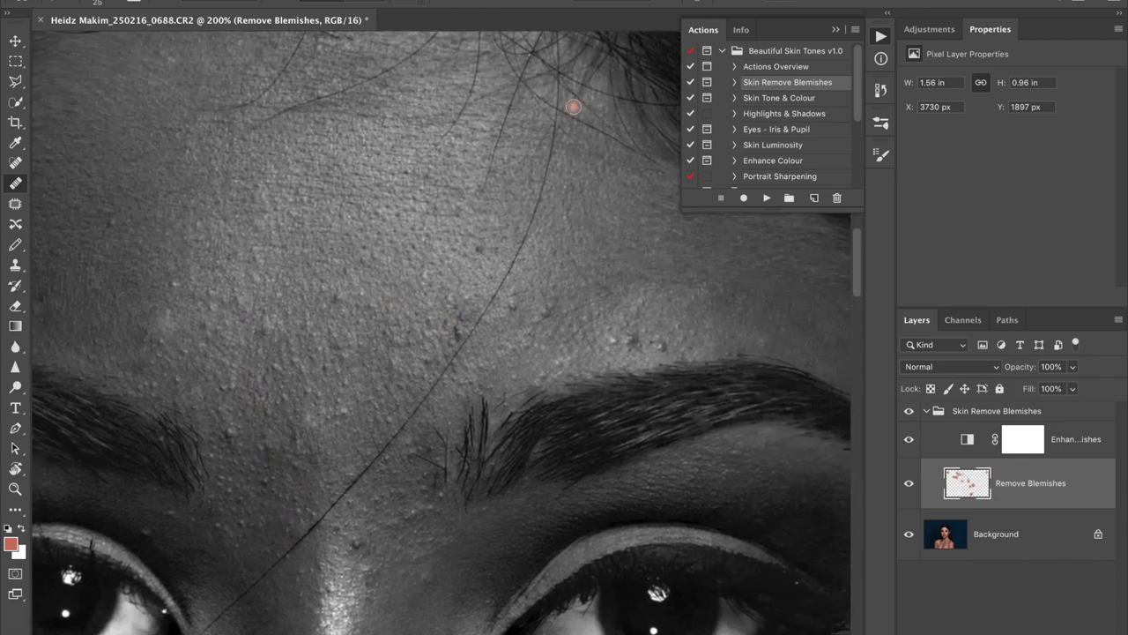
click(524, 163)
click(544, 166)
click(548, 167)
click(518, 260)
click(527, 229)
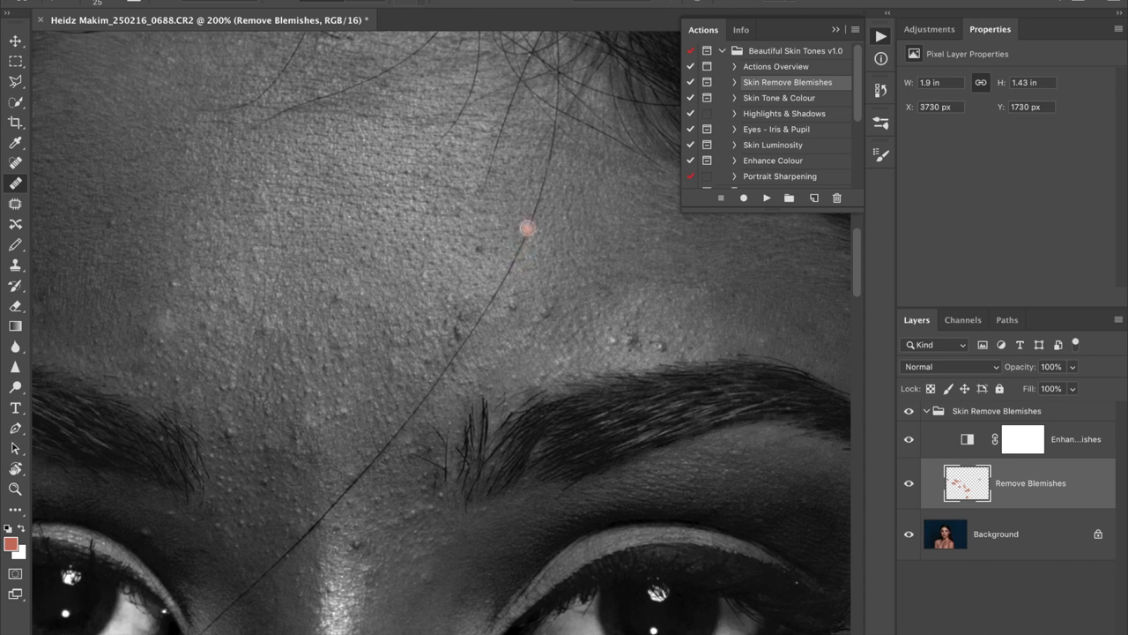
click(516, 265)
click(500, 284)
click(450, 351)
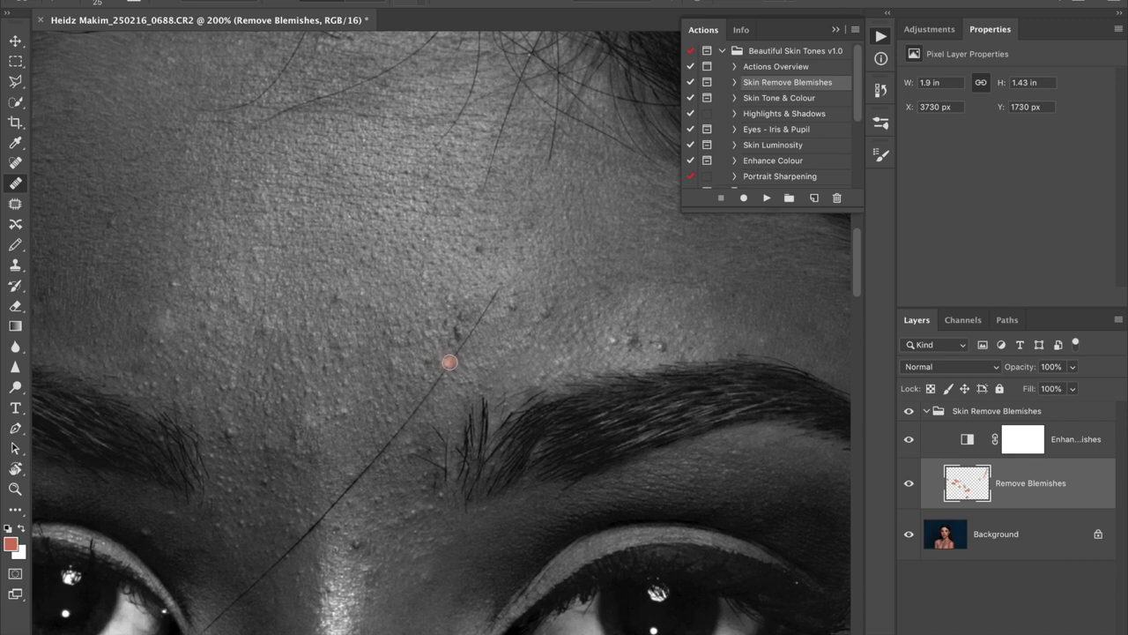
- Remove the rest of the stray hair between the eyebrows, following it down towards the left eye's inner corner
click(403, 396)
click(393, 431)
click(326, 508)
click(290, 533)
click(272, 557)
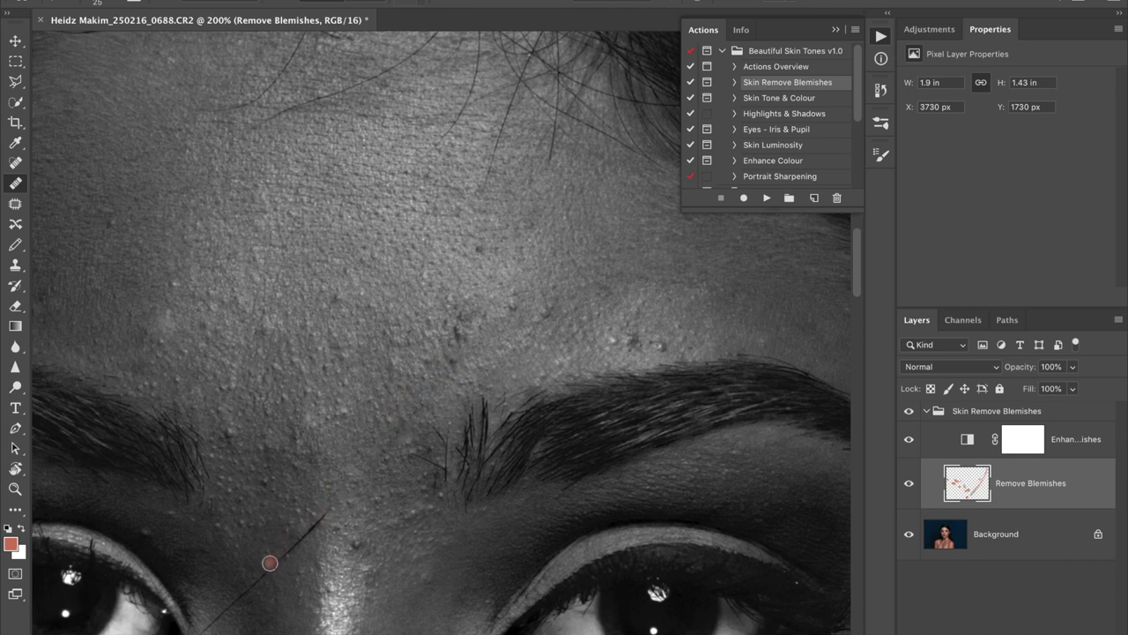
click(225, 606)
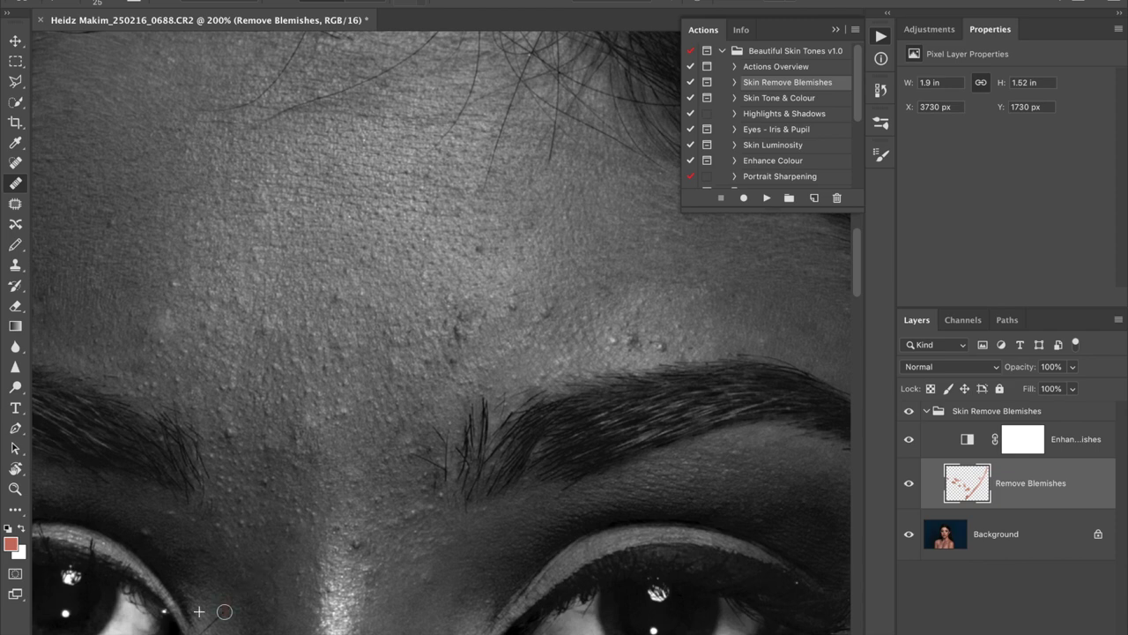
- Heal the end of the stray hair at the left eye's inner corner and below the lower lashes
scroll(224, 611, down, 5)
scroll(224, 610, left, 3)
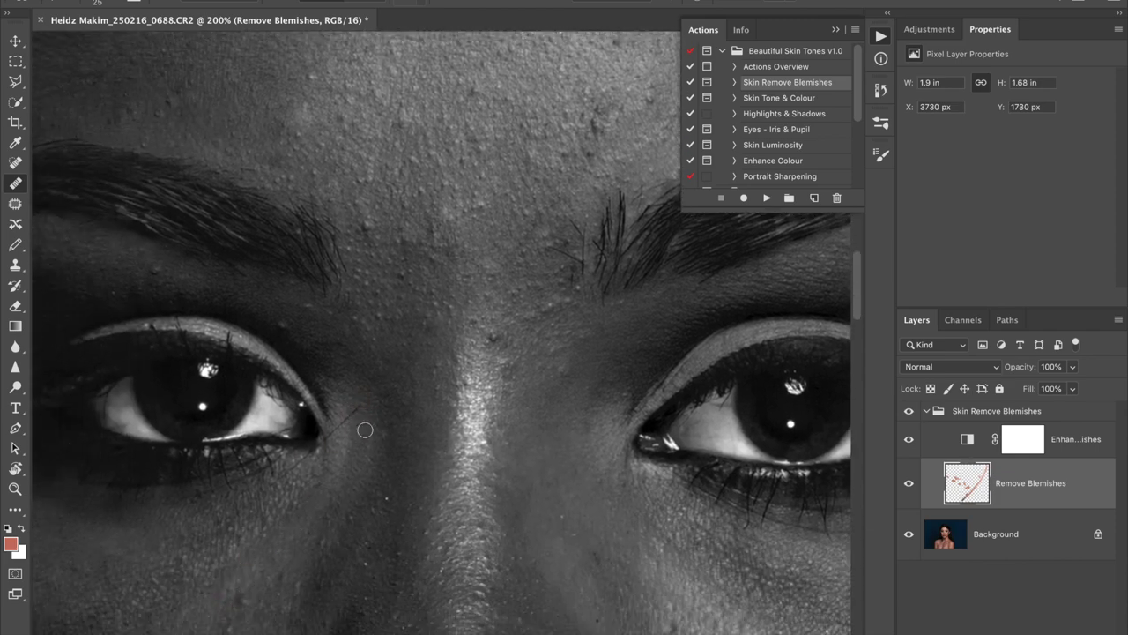
drag(360, 406, 346, 413)
shift+click(313, 451)
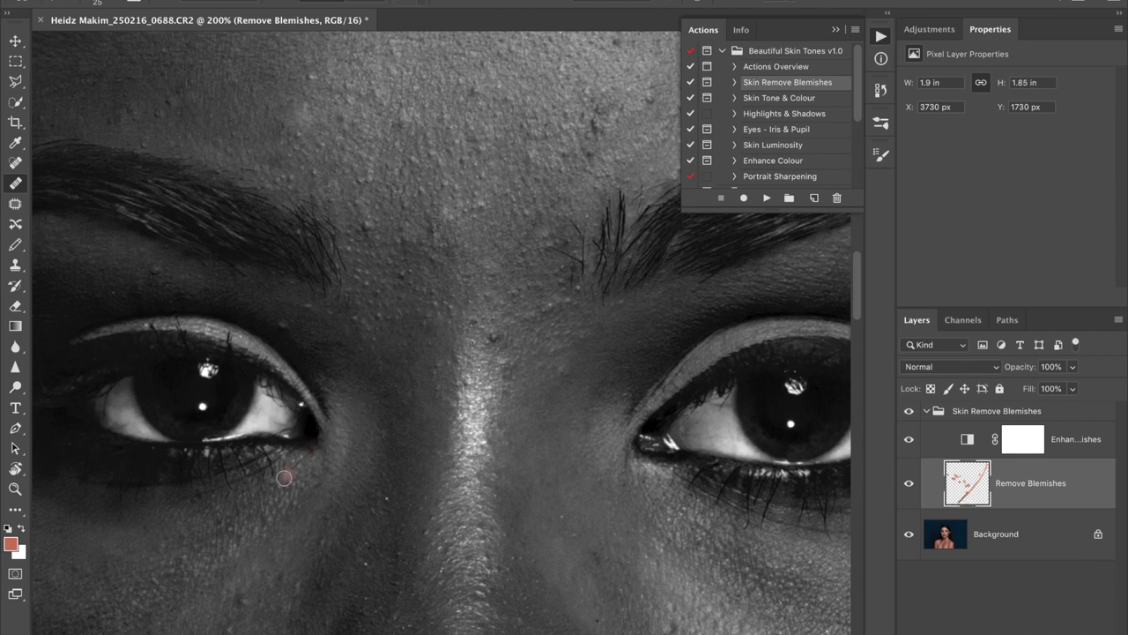
shift+click(281, 480)
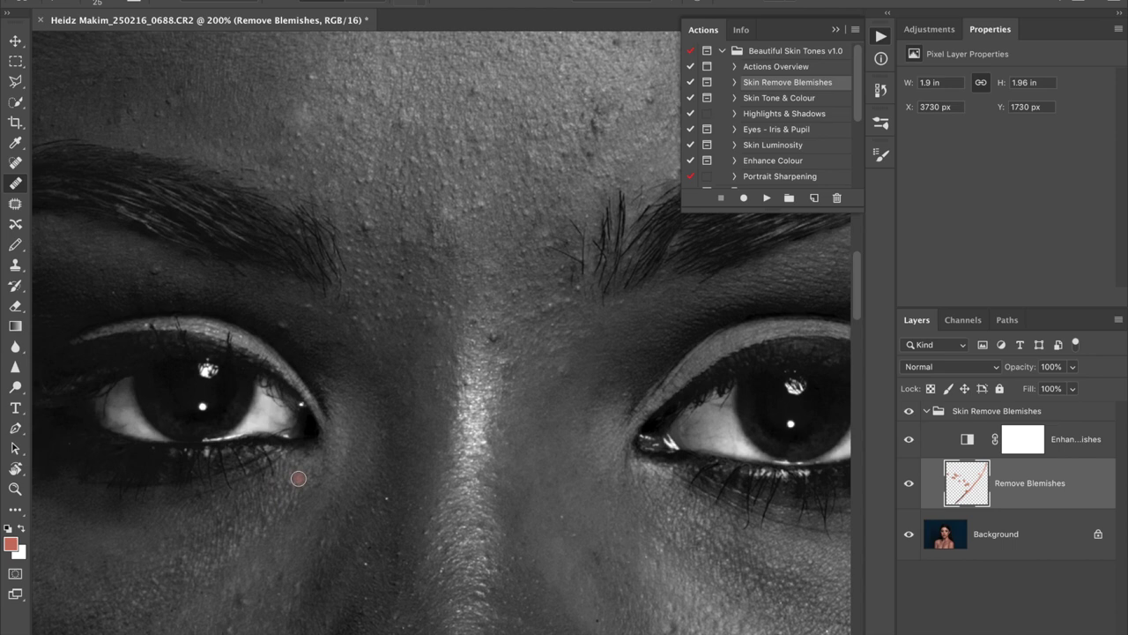
- Heal the marks at the top of the nose bridge and the stray hairs beside the right eyebrow's inner end
scroll(297, 476, up, 2)
scroll(297, 476, right, 2)
click(368, 375)
click(399, 408)
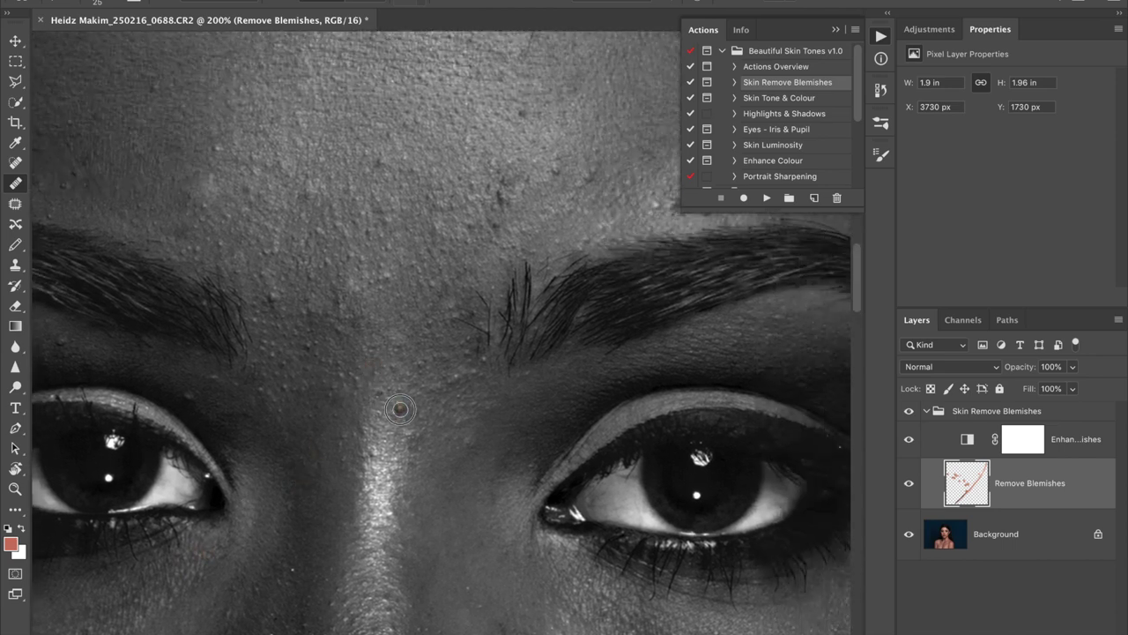
click(452, 318)
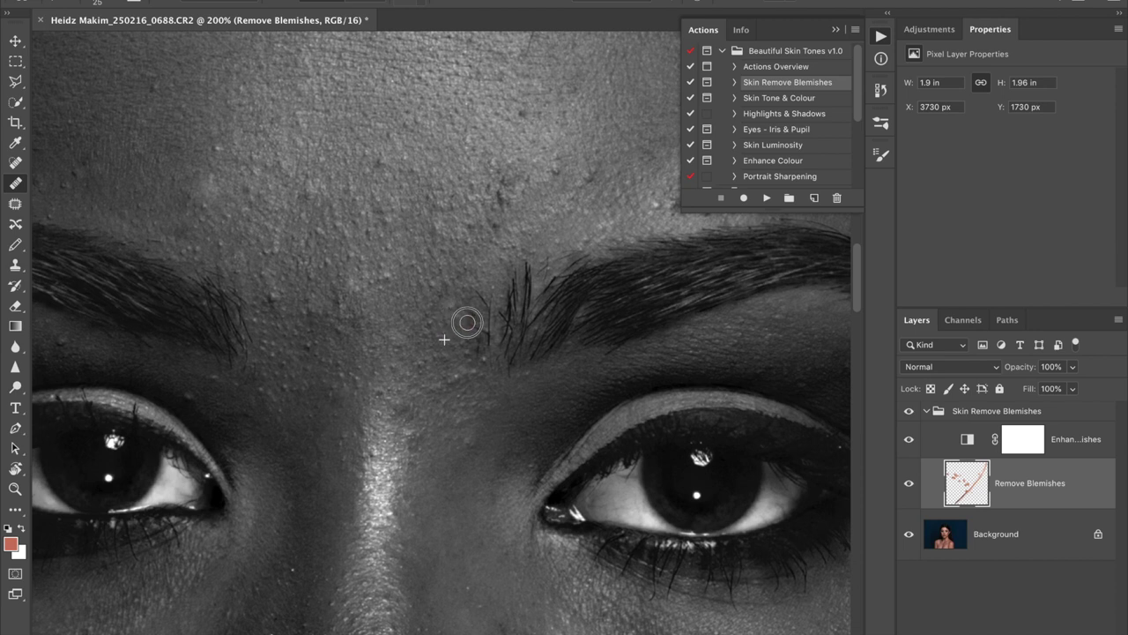
click(479, 333)
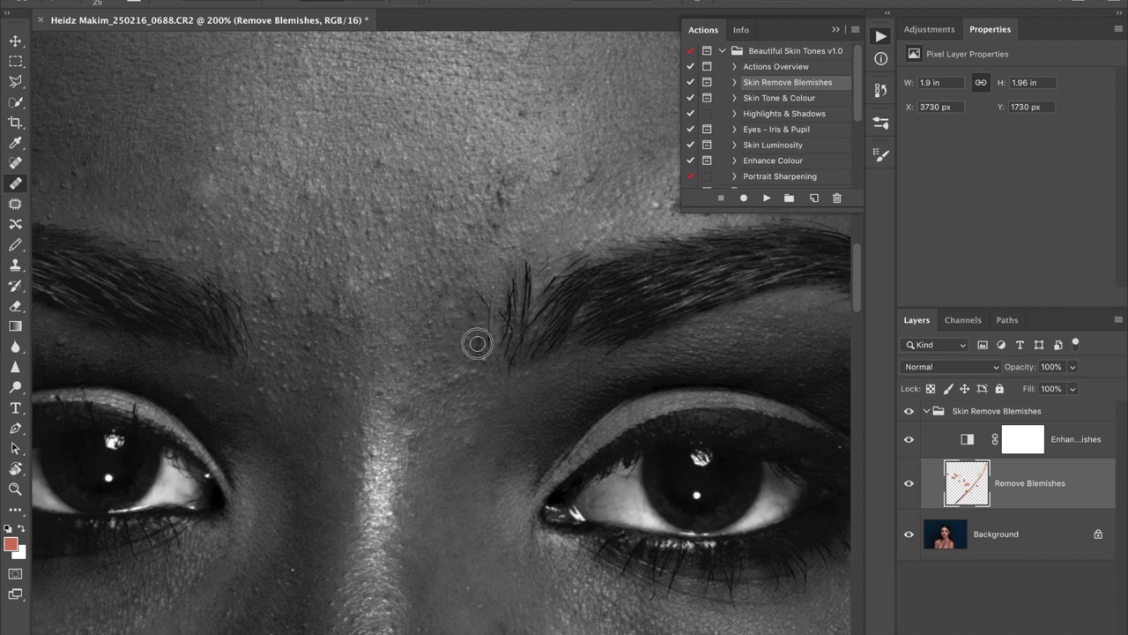
click(473, 291)
- Heal the small remaining bumps beside the left eyebrow's inner end and between the eyebrows
click(303, 295)
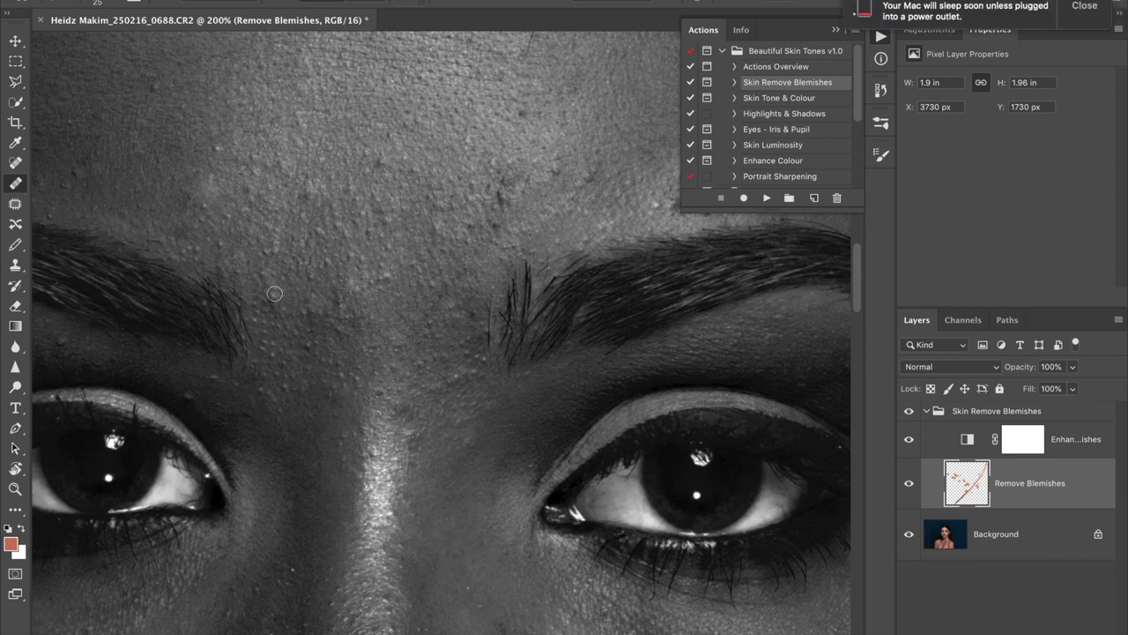
click(279, 307)
click(623, 351)
click(674, 345)
click(474, 327)
scroll(474, 327, right, 6)
scroll(474, 327, left, 7)
click(474, 328)
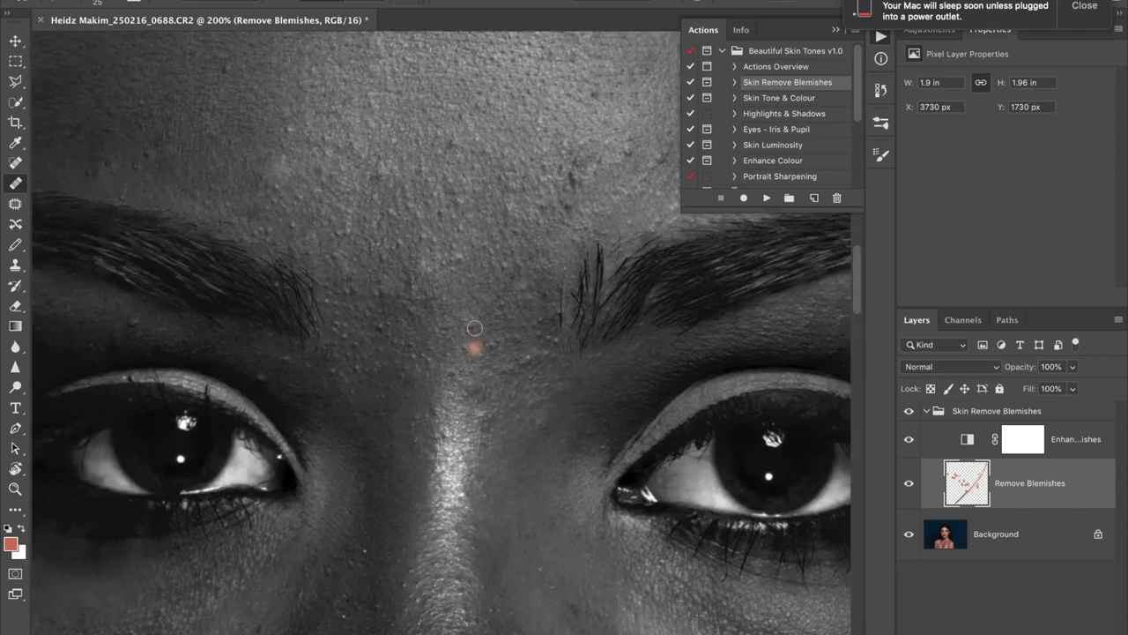
- Toggle the Remove Blemishes layer's visibility to compare the forehead before and after healing
scroll(474, 328, up, 3)
click(909, 484)
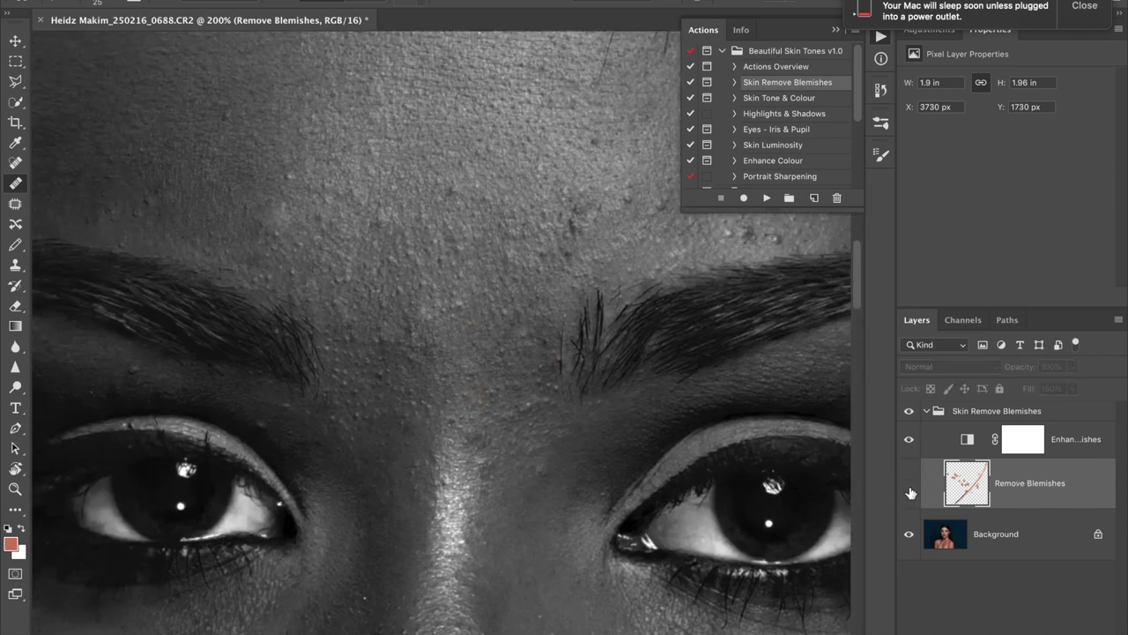
click(909, 484)
click(908, 483)
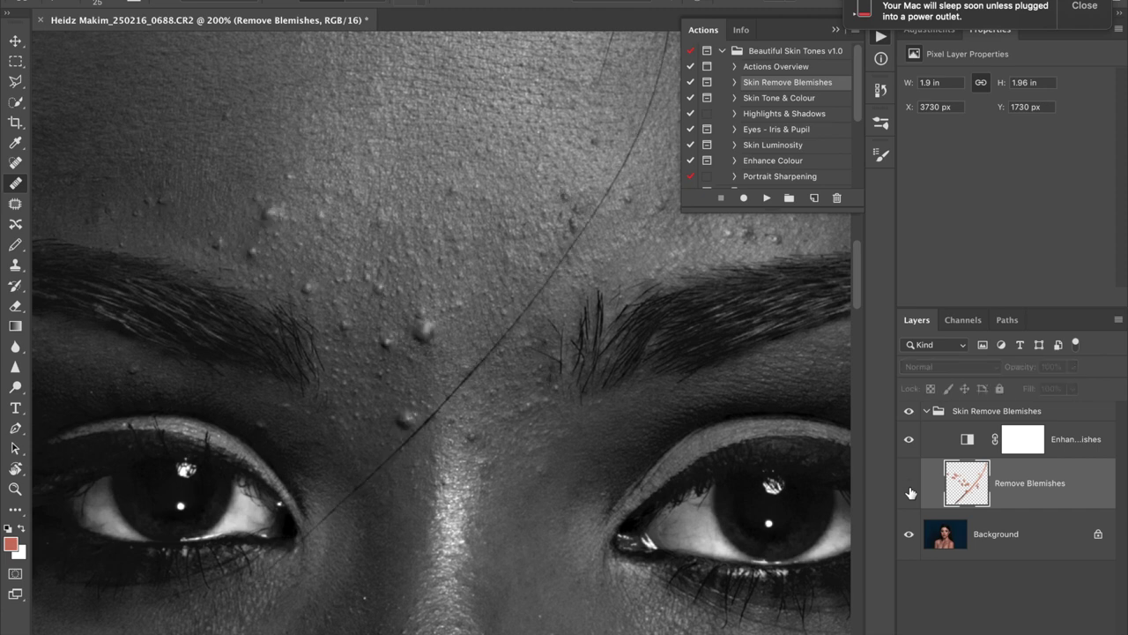
click(909, 485)
click(909, 484)
click(908, 484)
- Heal the skin marks around the mouth, jaw and body with a Healing Brush of size 45
scroll(517, 390, right, 10)
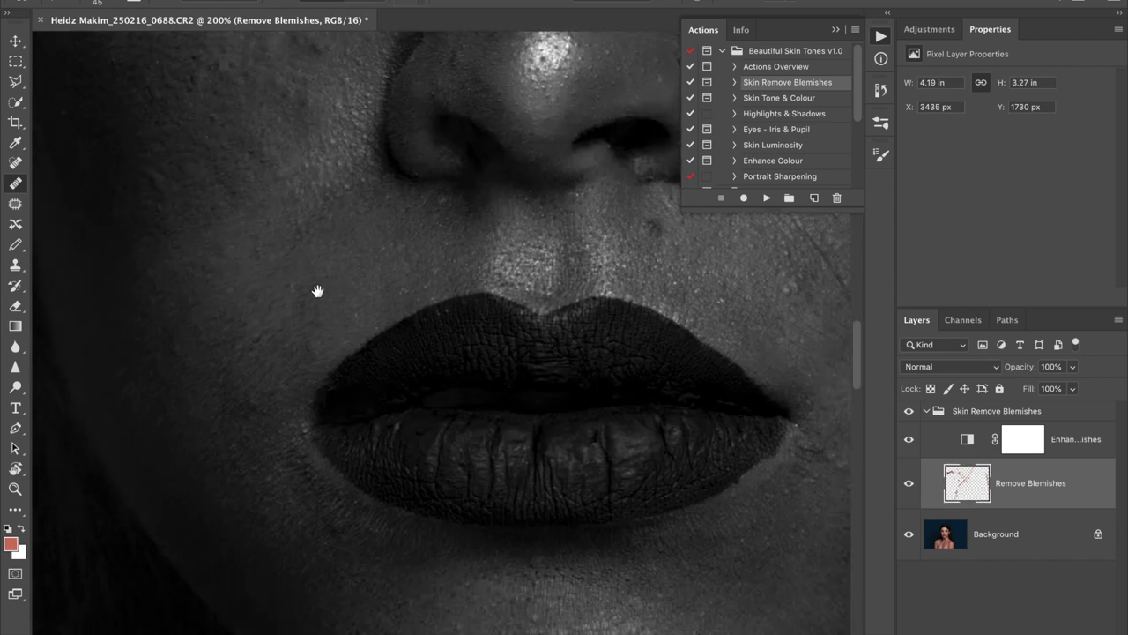
click(401, 297)
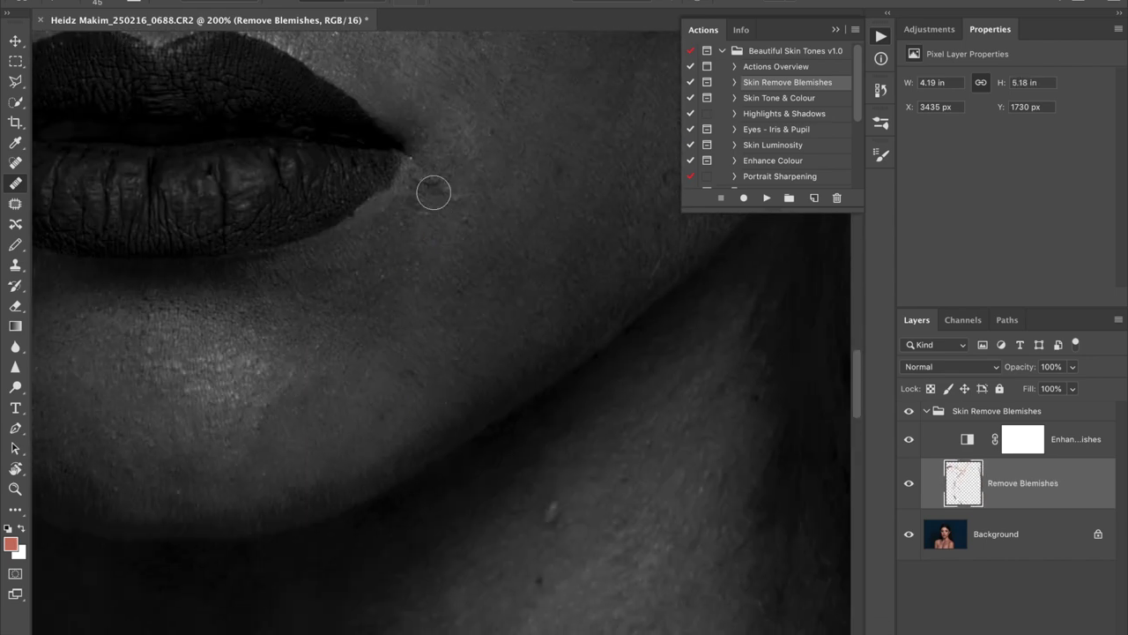
click(441, 420)
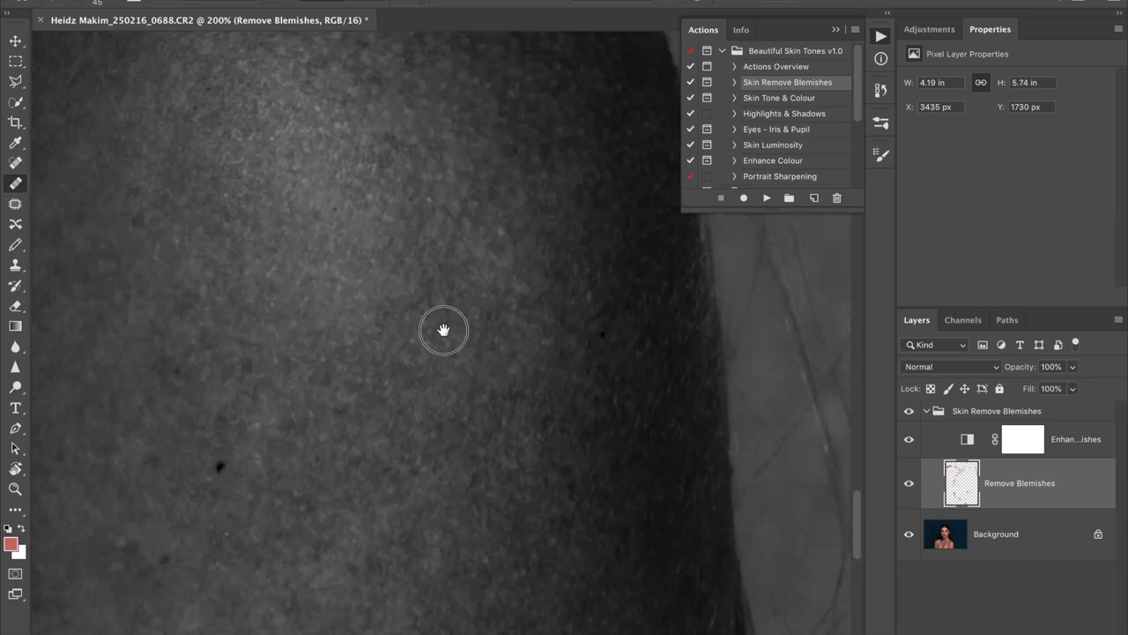
click(514, 494)
click(415, 120)
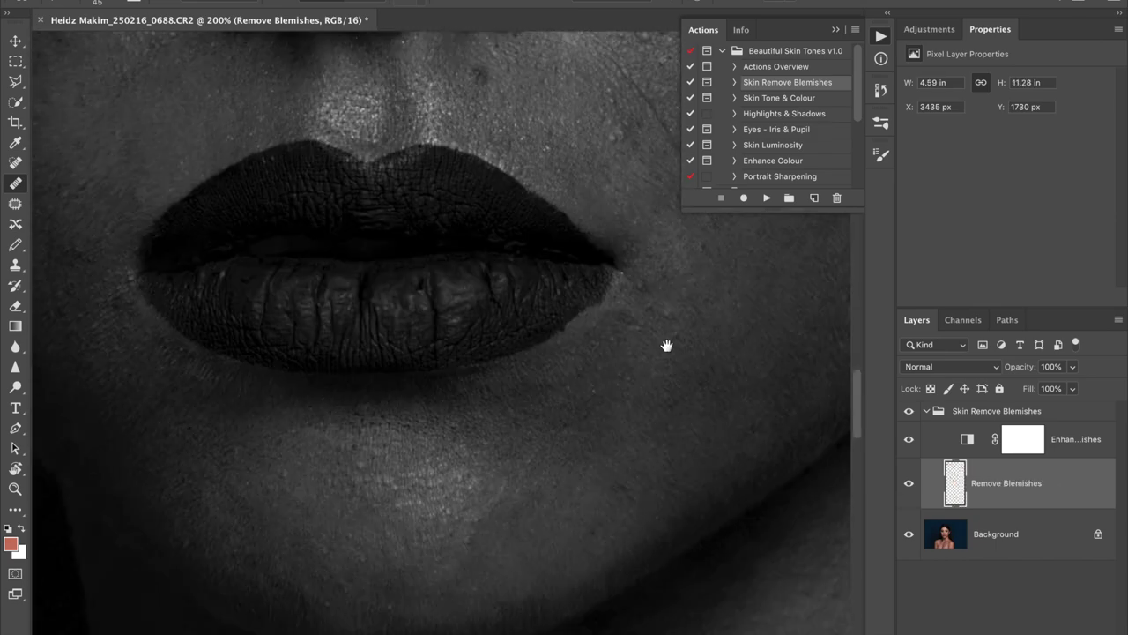
- Heal the remaining skin marks below the lips and on the cheek beside the nose
click(395, 378)
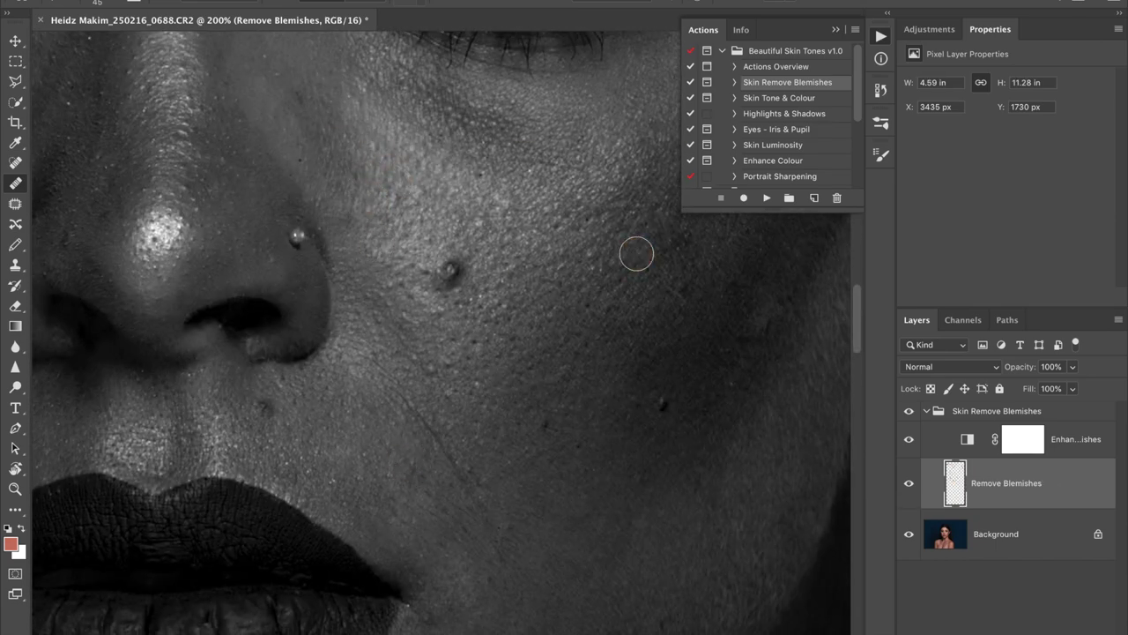
click(296, 322)
click(440, 391)
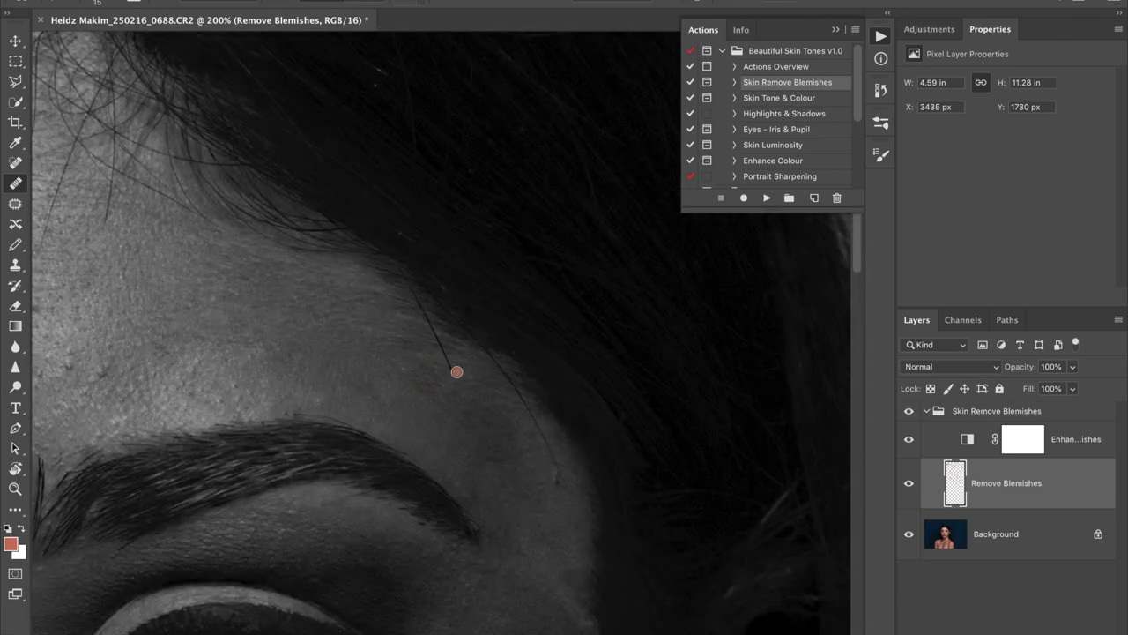
- Heal the fine stray hairs at the right temple and along the forehead hairline with a Healing Brush of size 15
click(446, 315)
click(473, 310)
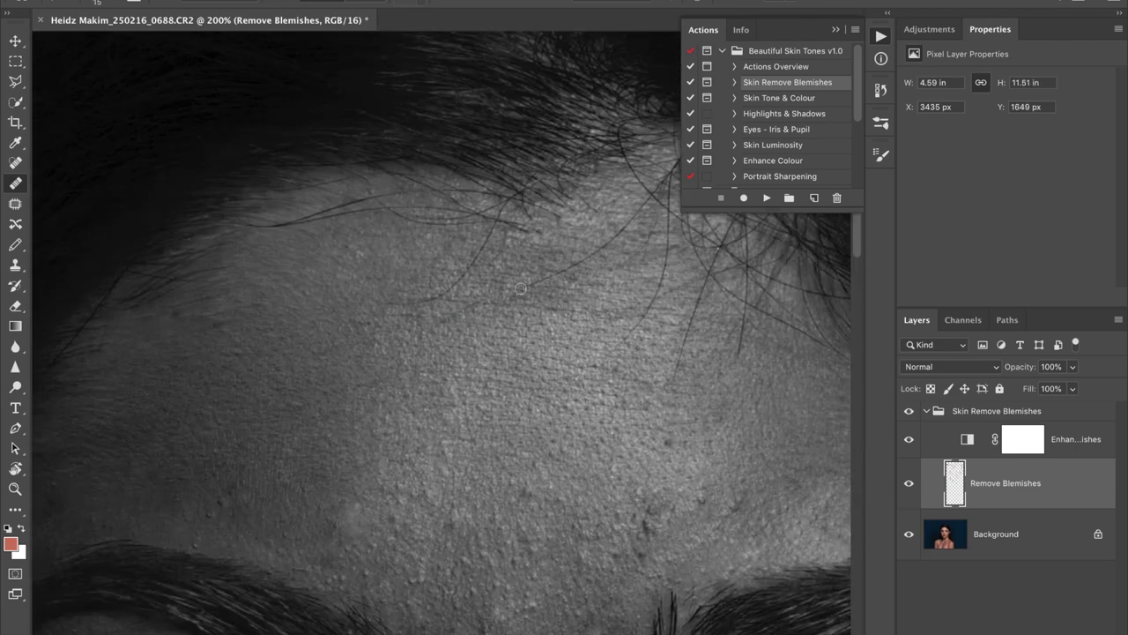
click(612, 222)
click(428, 296)
- Heal the small marks and bumps on the lower forehead and beside the right eyebrow's inner end
click(559, 387)
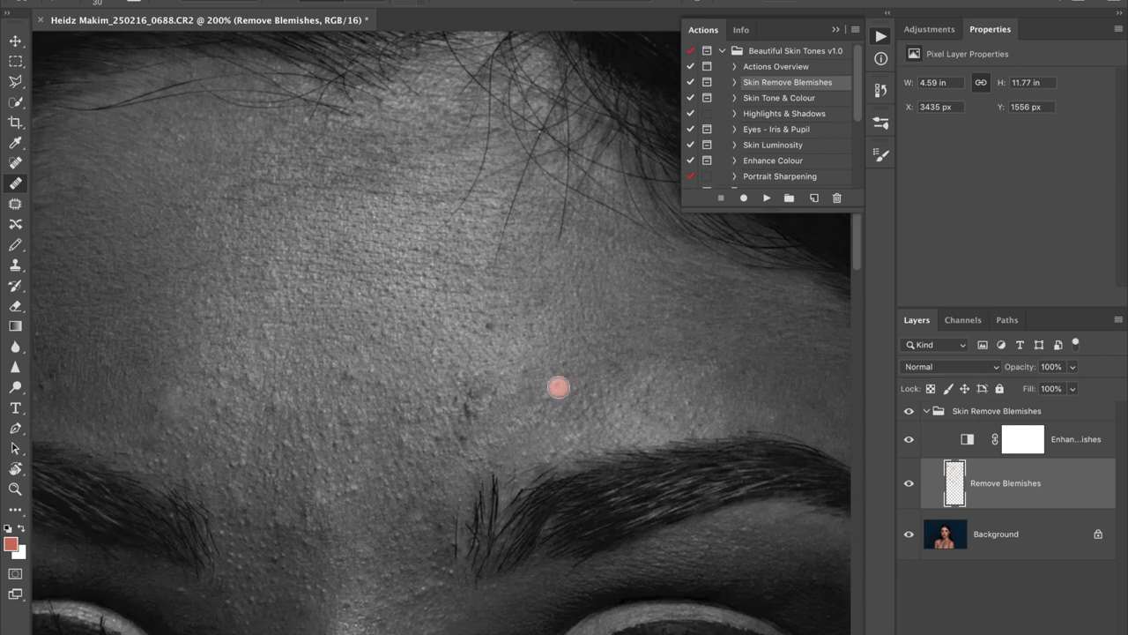
click(468, 397)
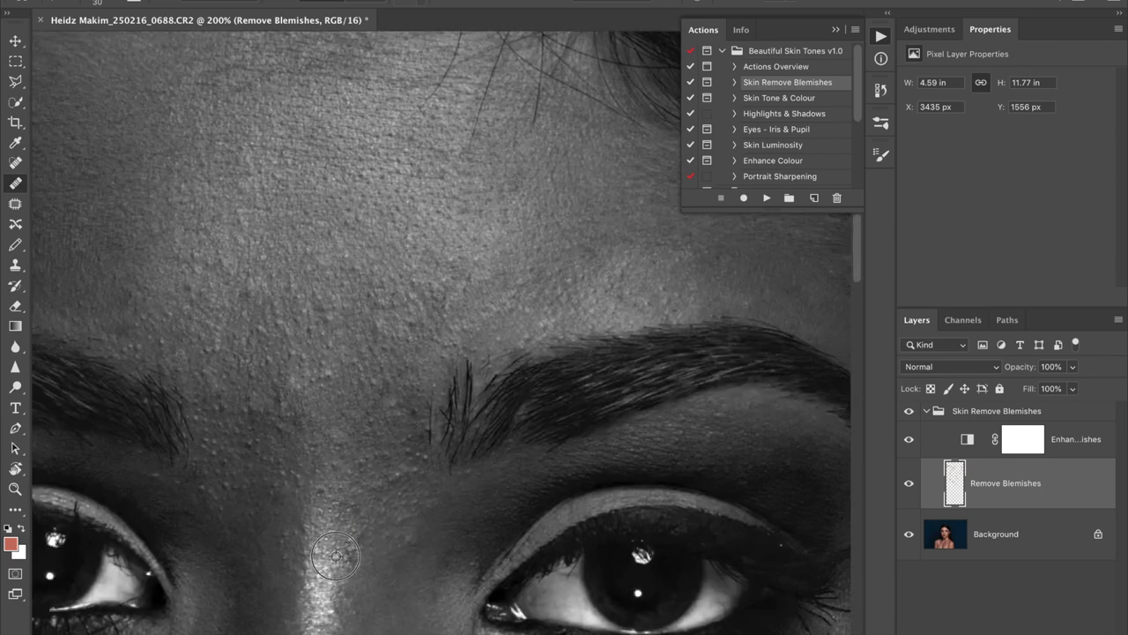
click(396, 470)
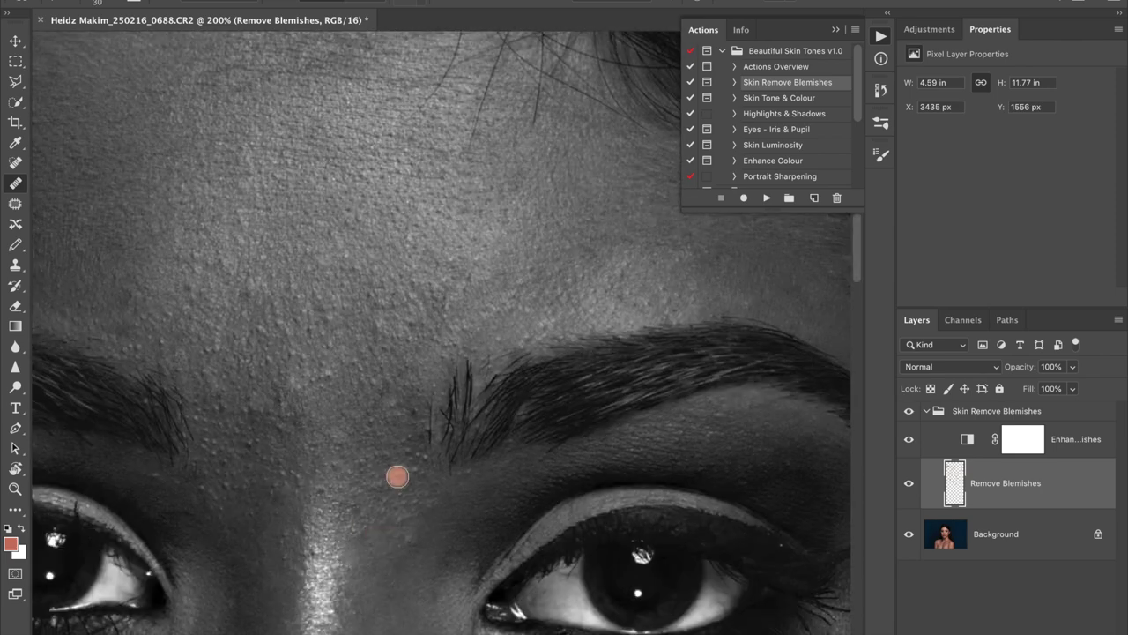
click(408, 397)
click(428, 444)
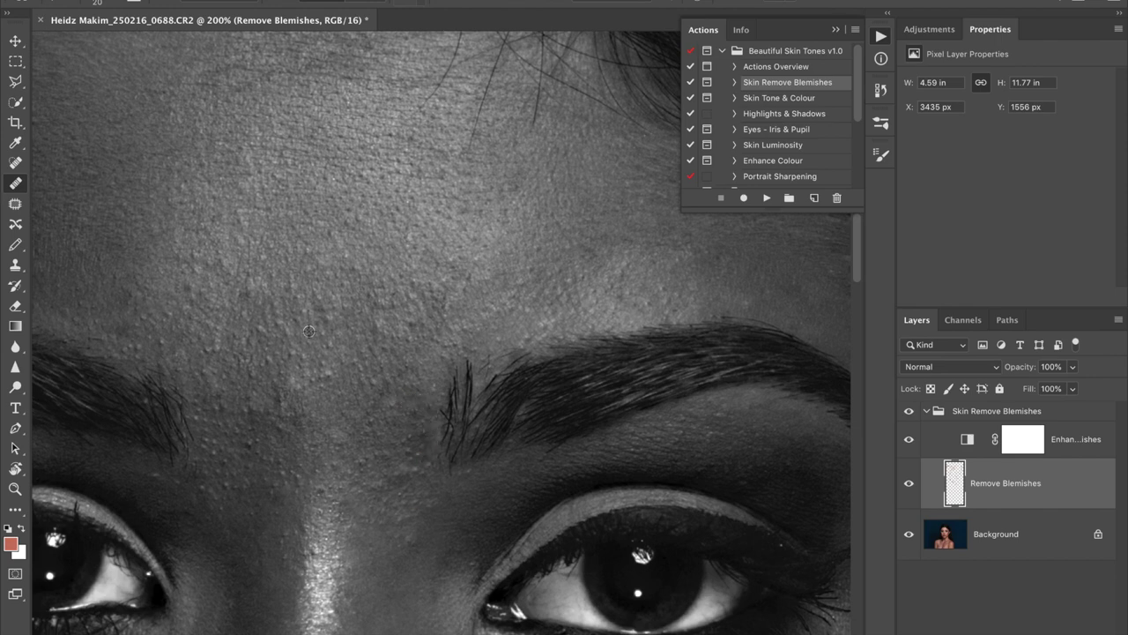
- Compare the whole portrait with and without the Remove Blemishes layer, in both black and white and colour
key(super+minus)
key(super+minus)
key(super+minus)
key(super+minus)
key(super+minus)
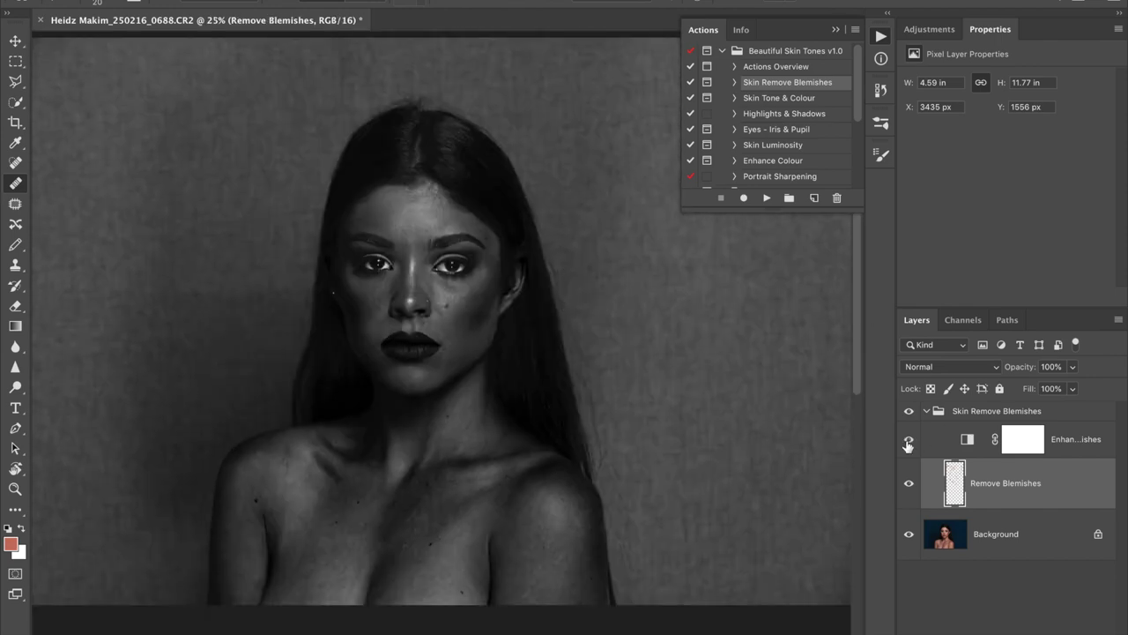
click(908, 486)
click(909, 486)
click(966, 440)
click(909, 439)
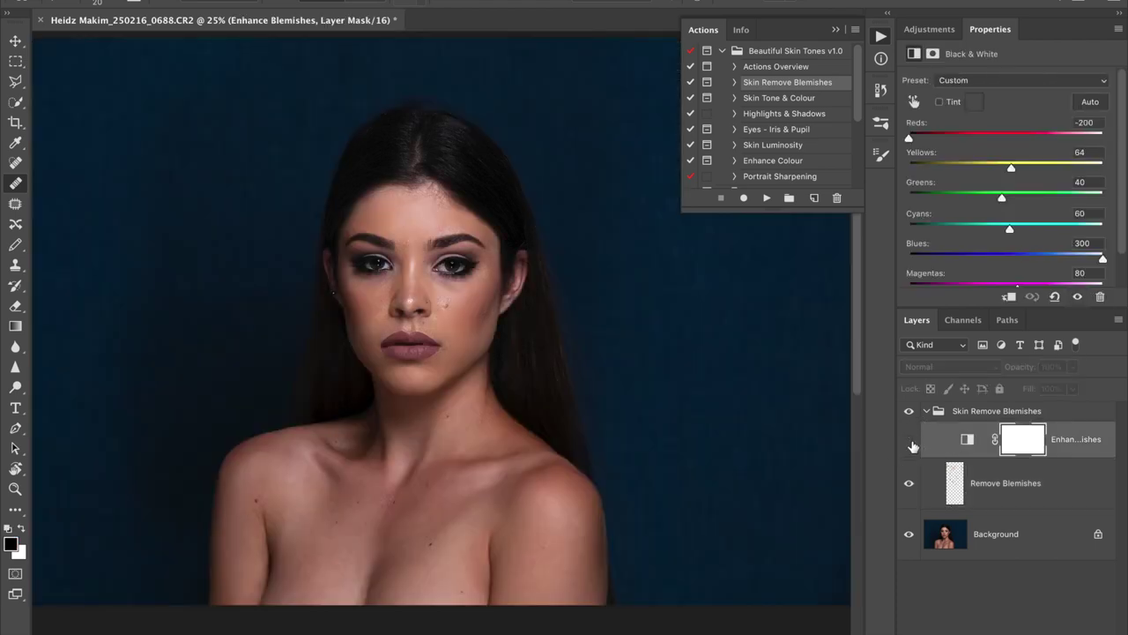
click(910, 487)
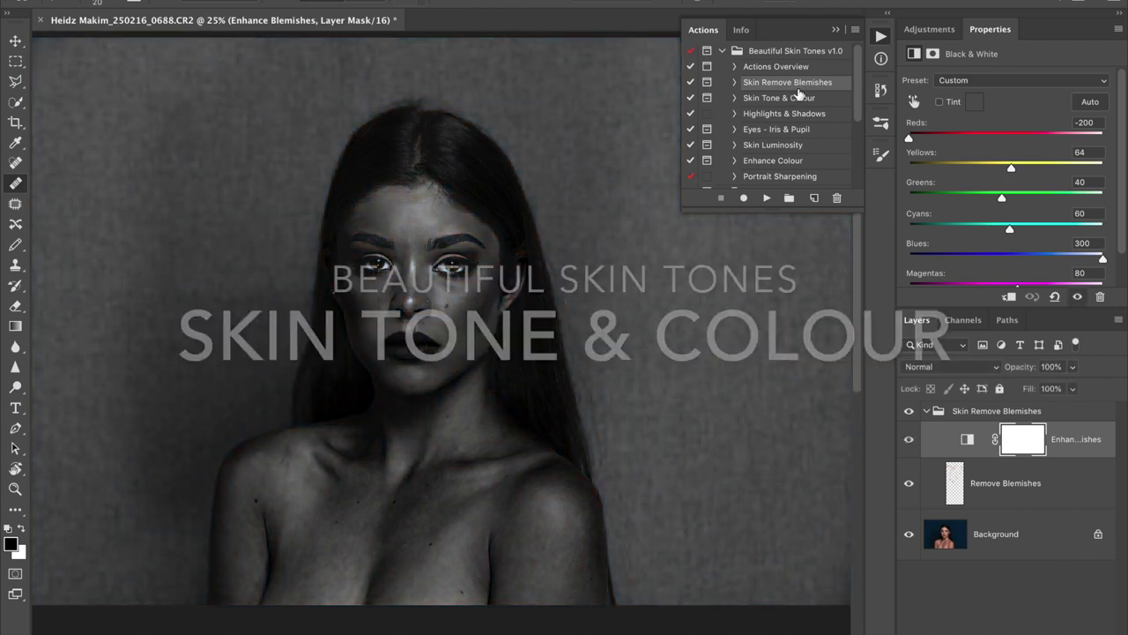
- Run the Skin Tone & Colour action and dismiss its instruction message to start working on the Tone & Colour layer
click(788, 98)
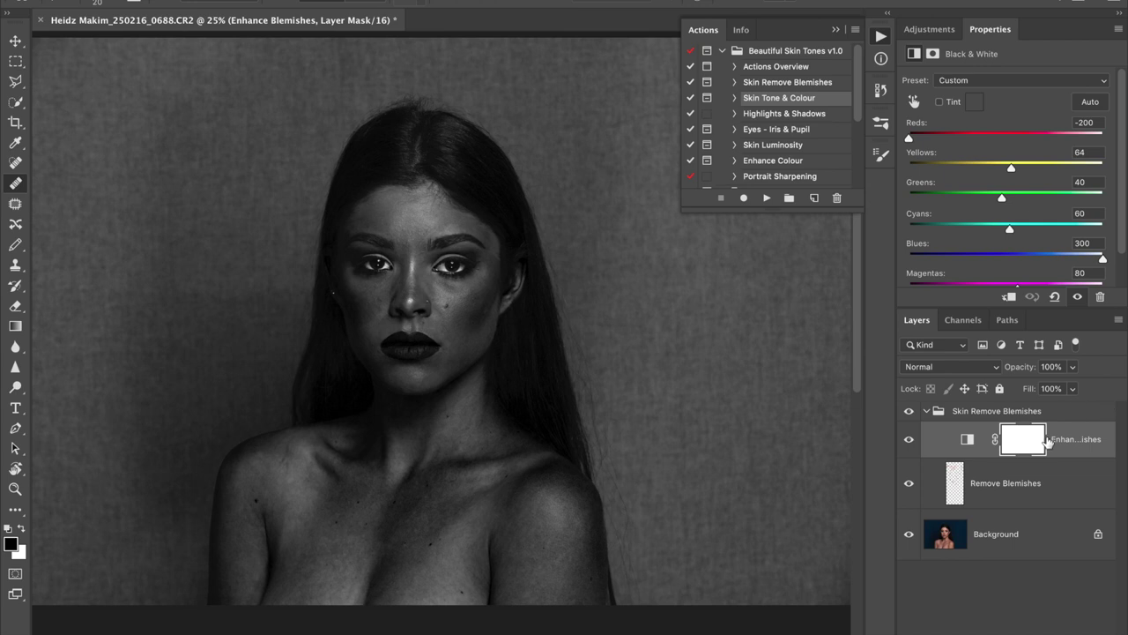
click(764, 196)
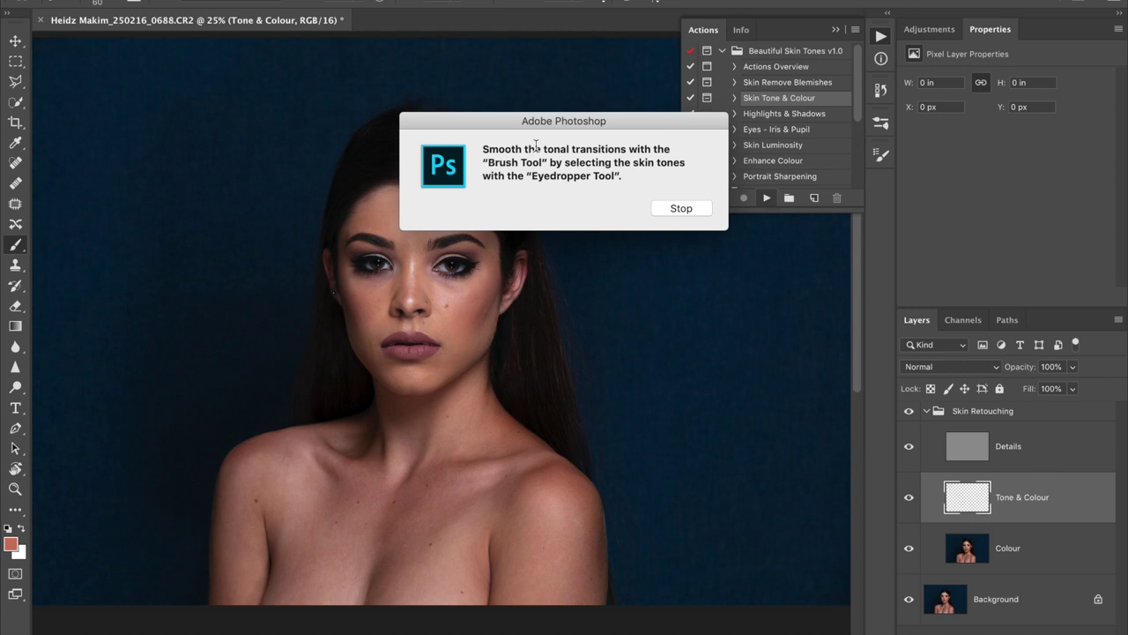
click(679, 208)
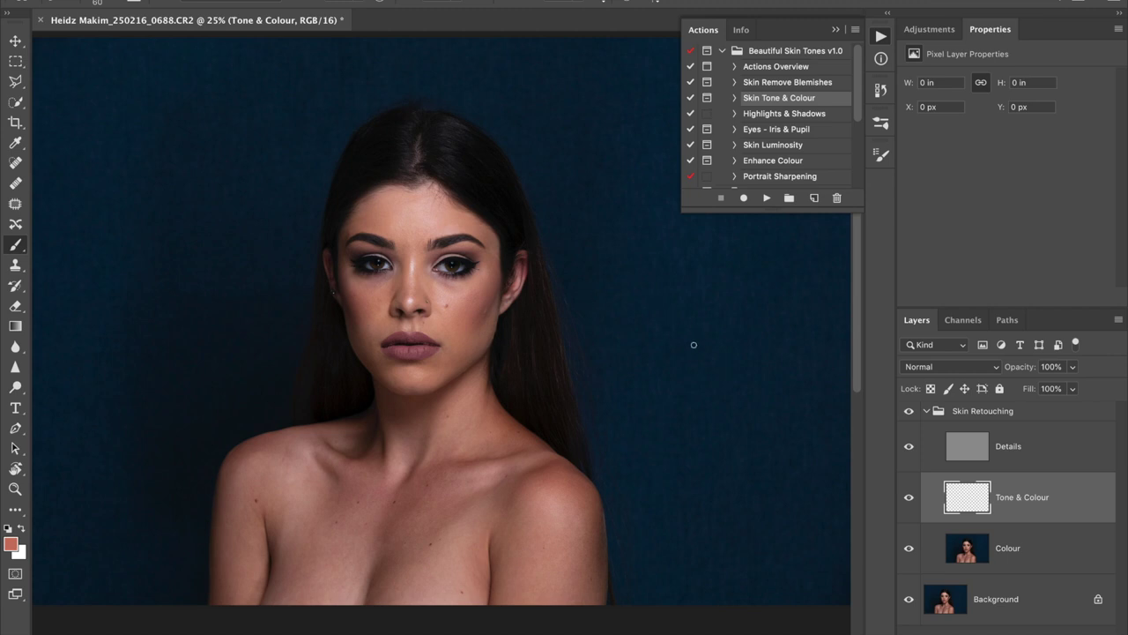
- Set the Eyedropper tool's sample size to 11 by 11 Average
click(15, 143)
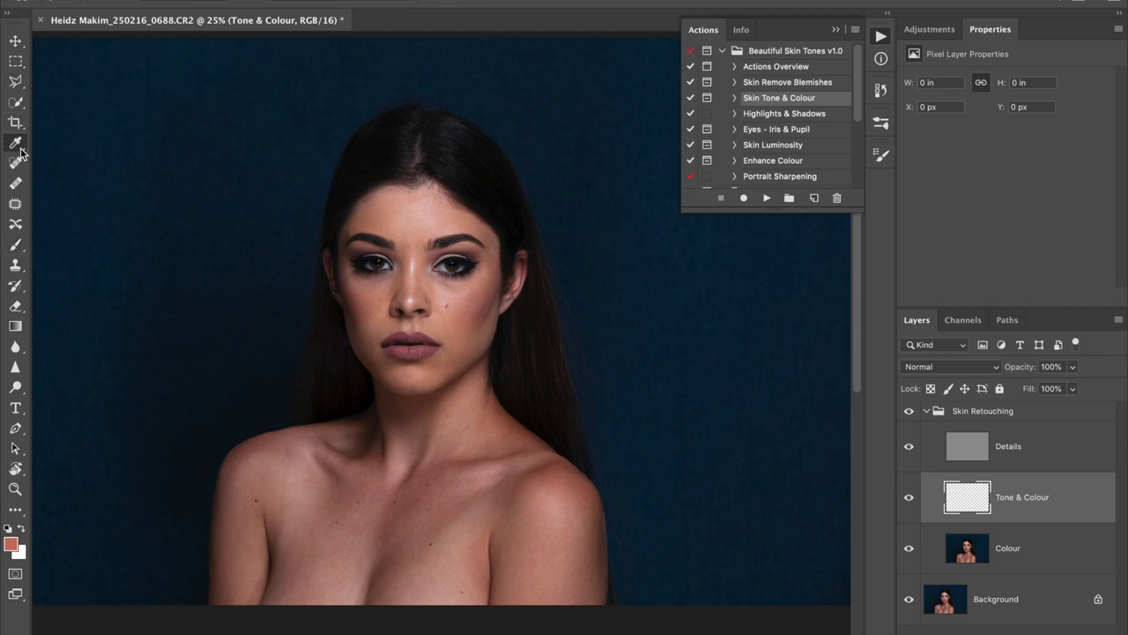
click(173, 4)
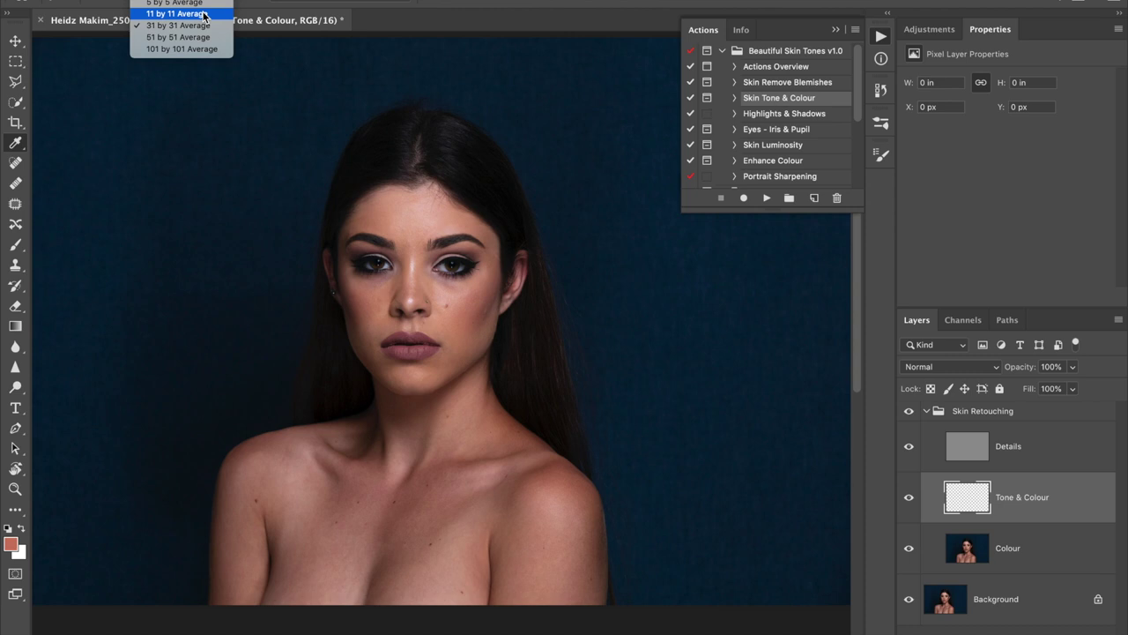
click(203, 15)
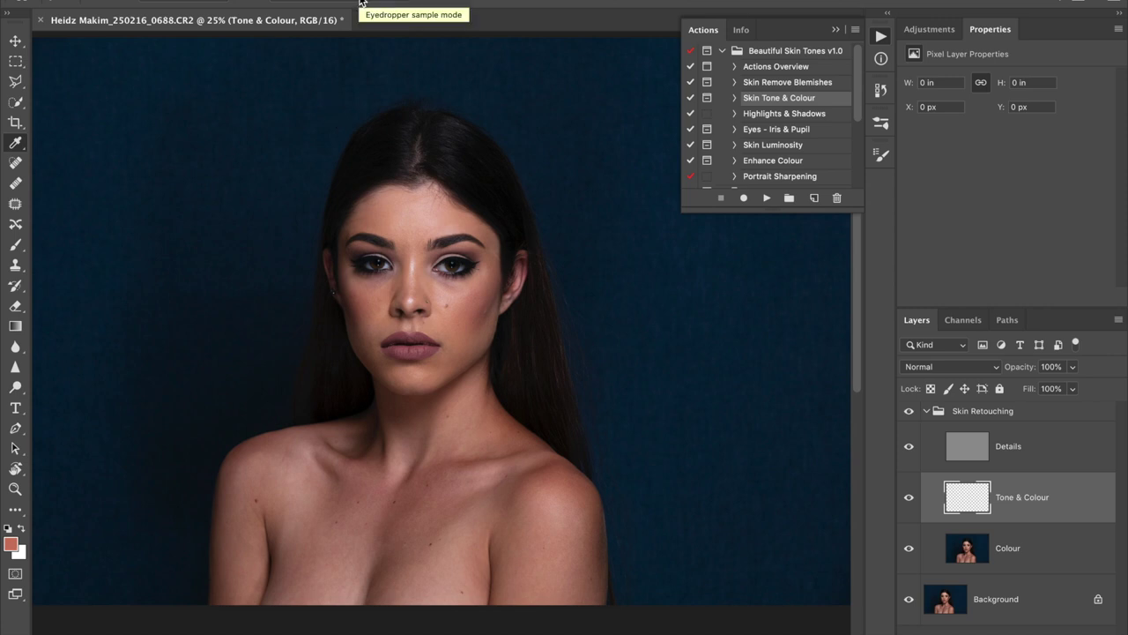
- Set up the Brush tool for tone smoothing with a hardness of 20%
click(16, 249)
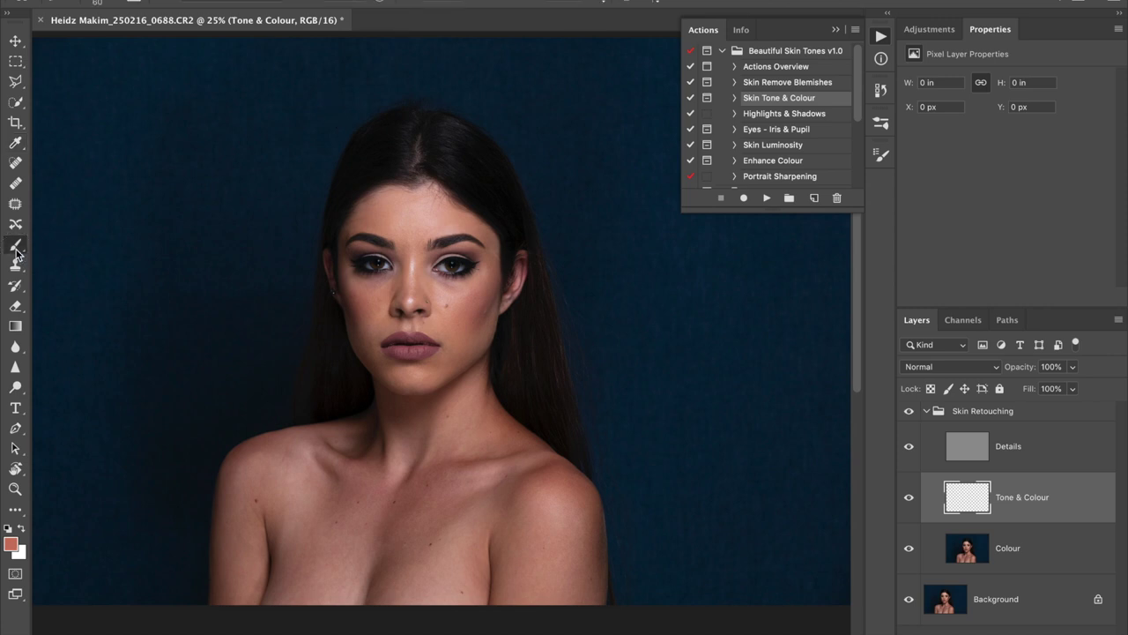
click(116, 3)
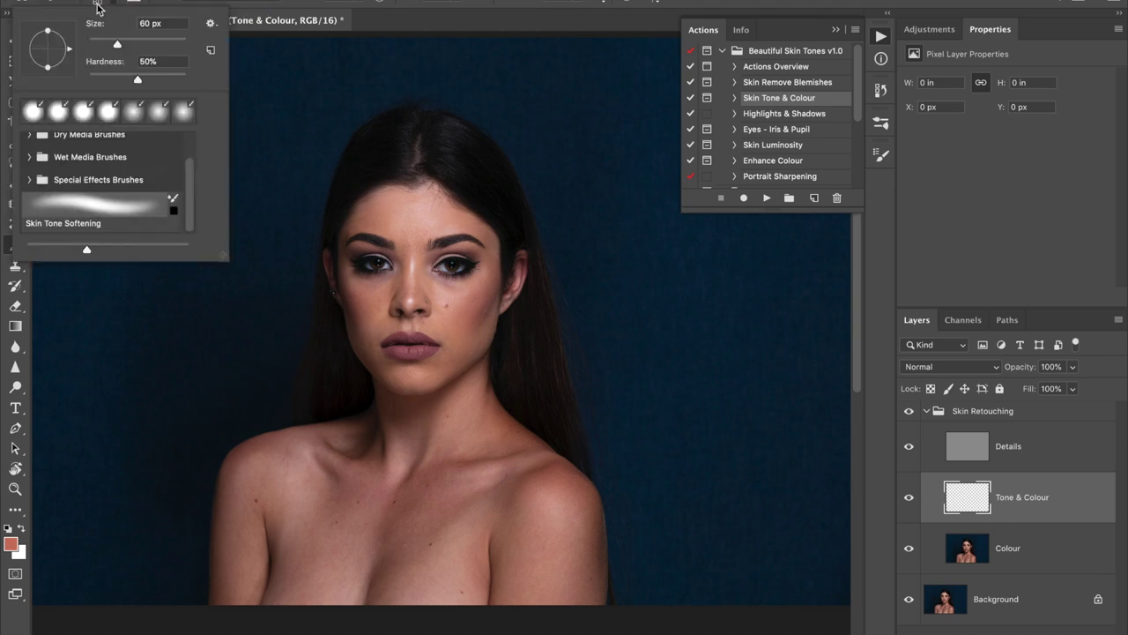
drag(137, 81, 84, 81)
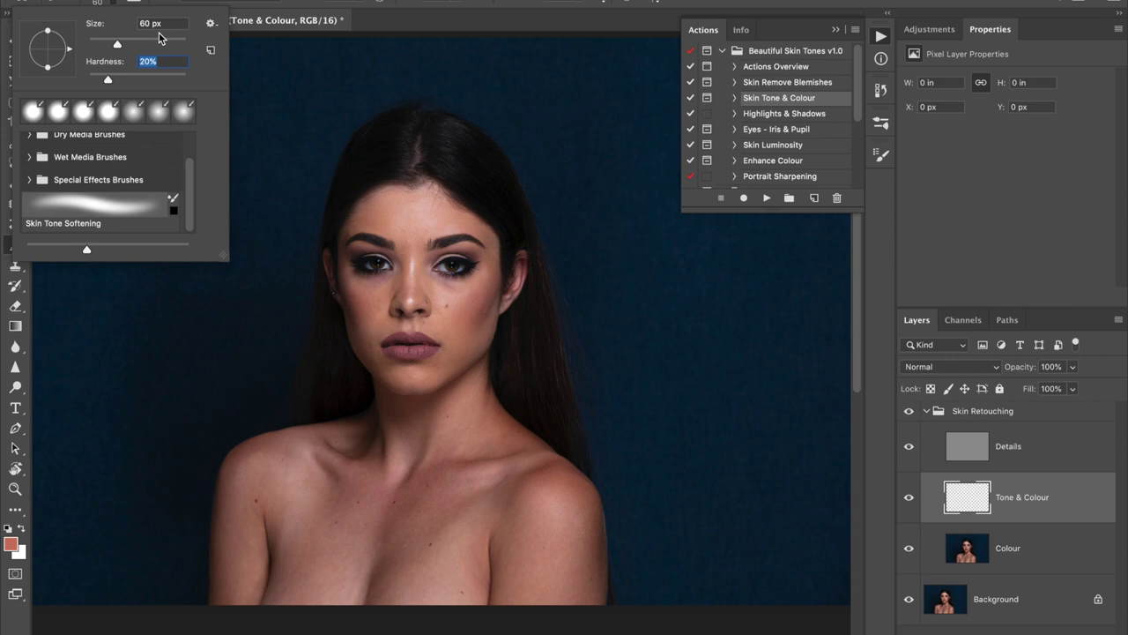
key(Return)
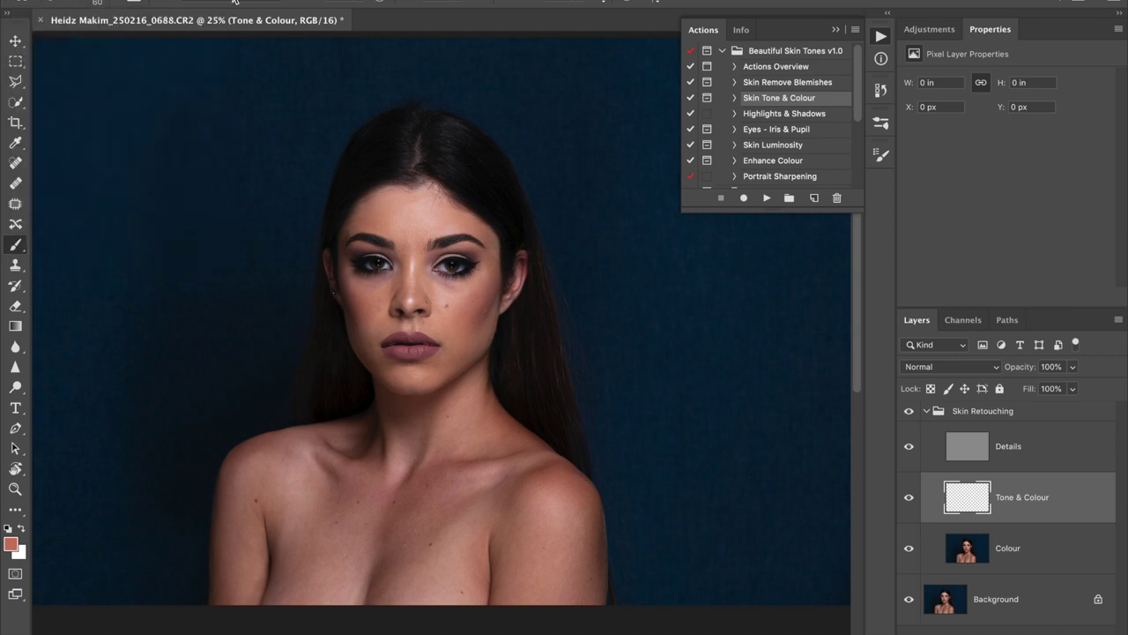
drag(310, 2, 316, 2)
drag(408, 3, 416, 3)
- Paint sampled skin colour over the dark area directly beneath the left eye on the Tone & Colour layer
key(ctrl+plus)
key(ctrl+plus)
key(ctrl+plus)
key(ctrl+plus)
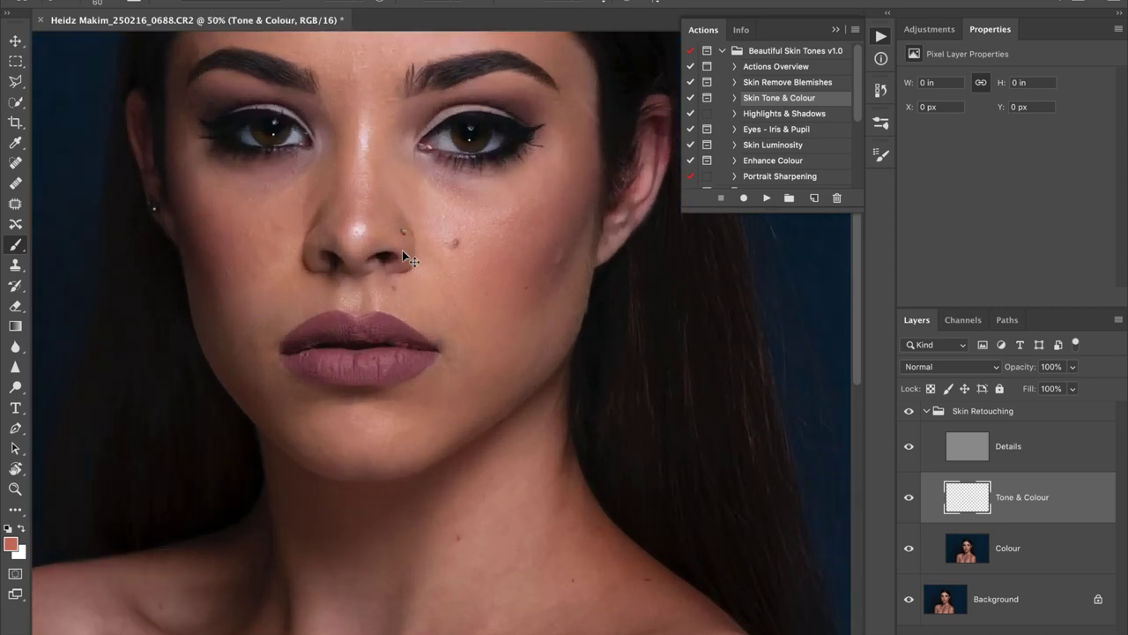
key(ctrl+plus)
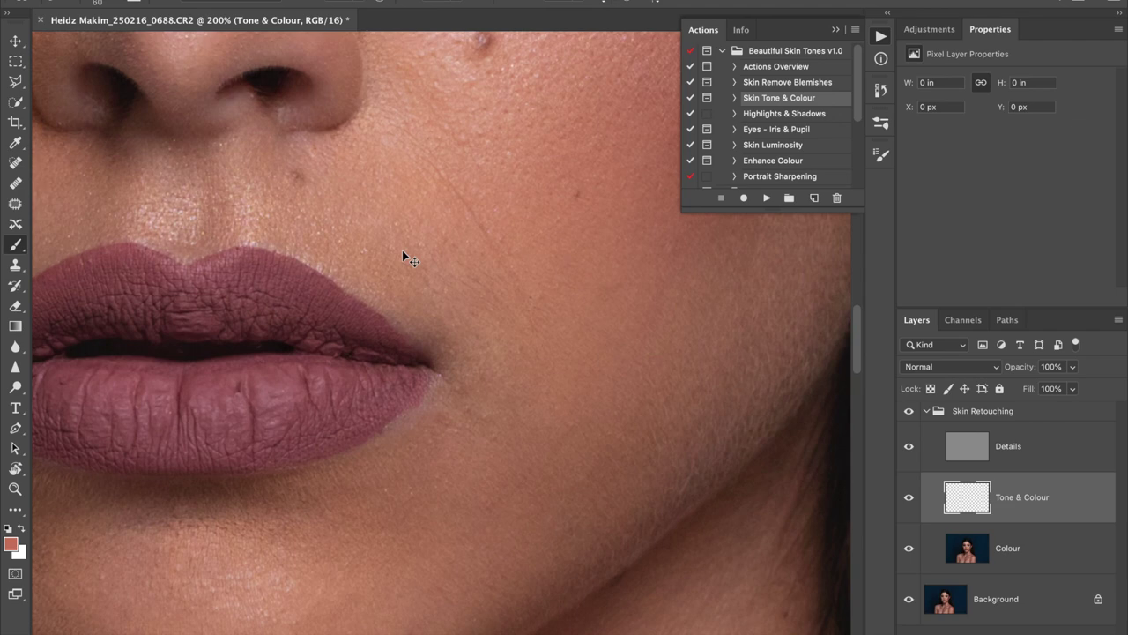
scroll(403, 250, up, 12)
scroll(403, 250, left, 4)
scroll(403, 250, down, 4)
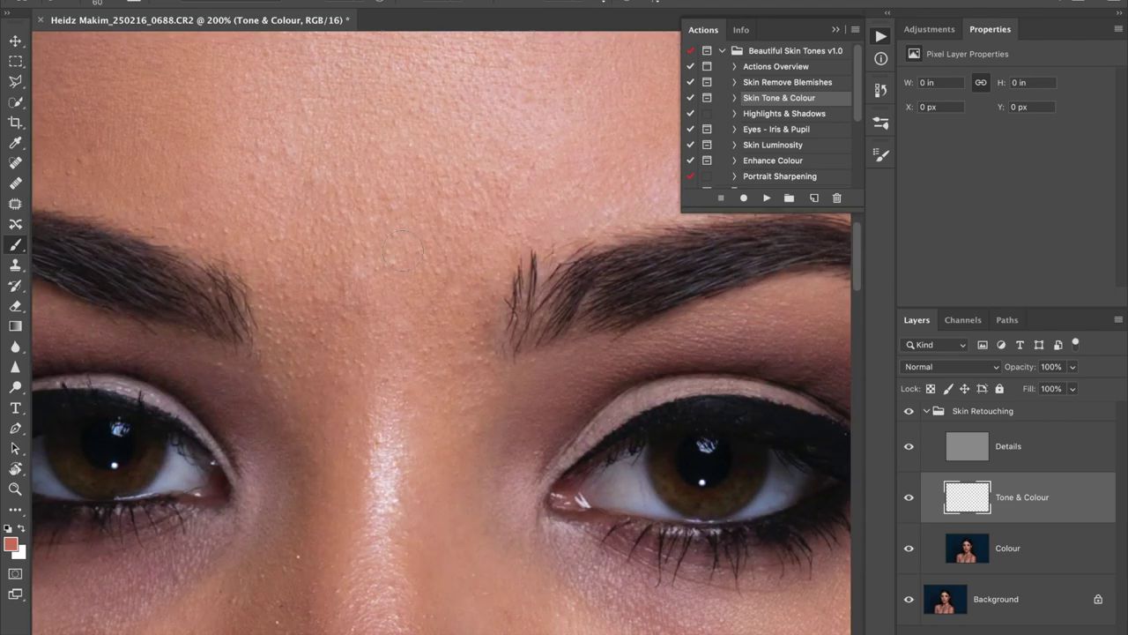
scroll(384, 303, down, 2)
scroll(384, 304, left, 3)
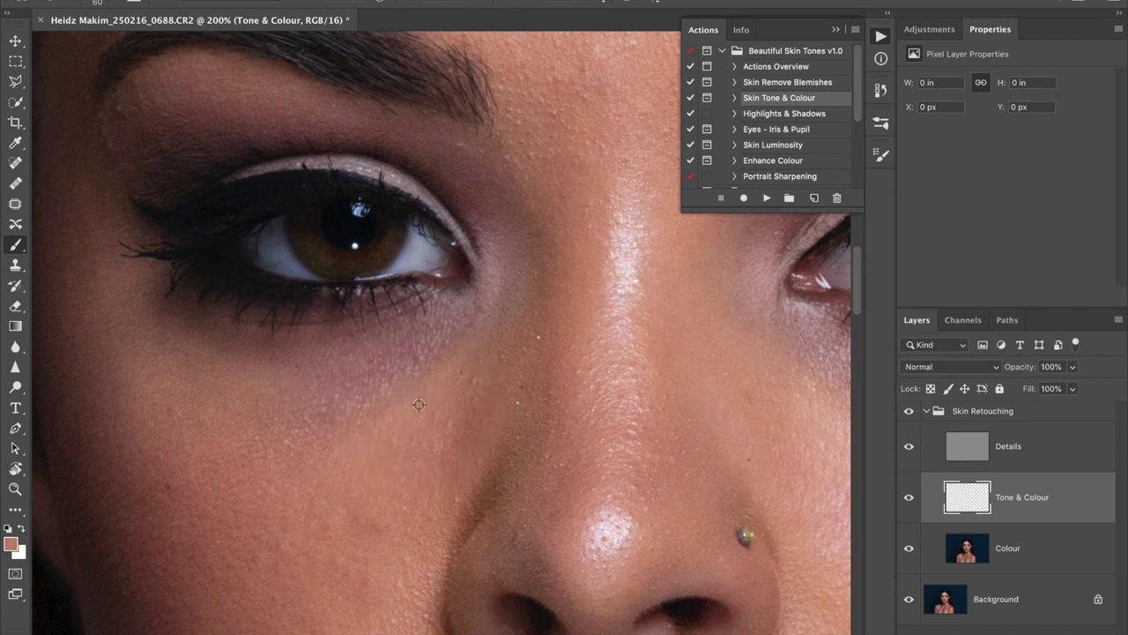
mouse_move(453, 332)
mouse_down()
mouse_move(432, 328)
mouse_move(342, 416)
mouse_up()
drag(386, 354, 353, 401)
drag(387, 333, 288, 363)
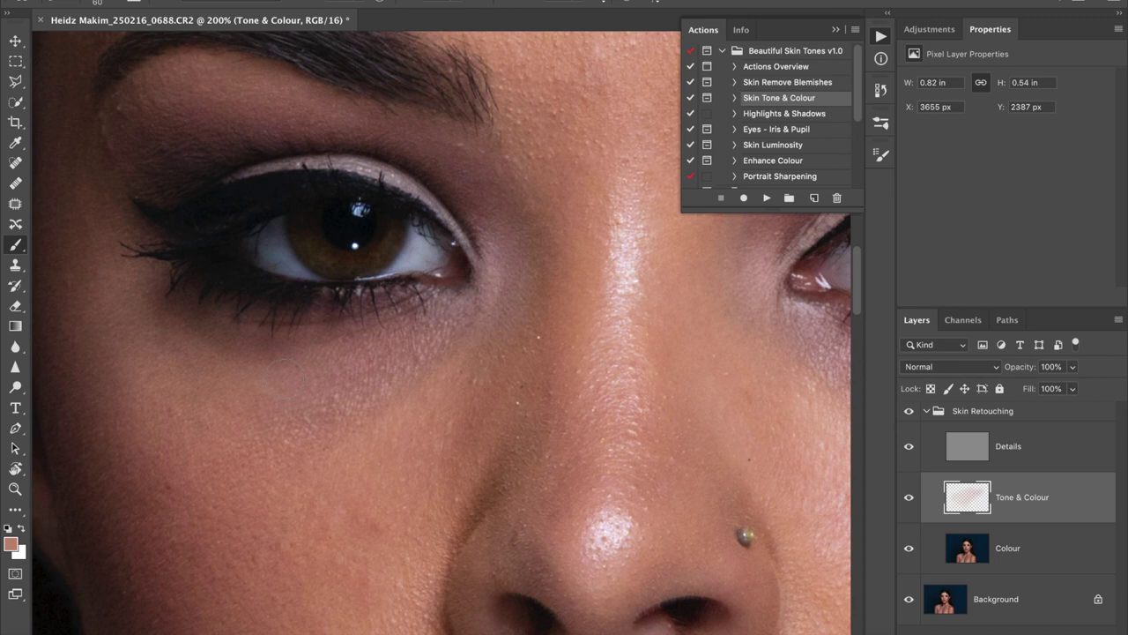
drag(370, 336, 274, 364)
- Smooth the tones from the left under-eye area down the upper cheek and along the side of the nose
key(bracketright)
key(bracketright)
key(bracketright)
mouse_move(370, 414)
mouse_down()
mouse_move(307, 421)
mouse_move(293, 448)
mouse_up()
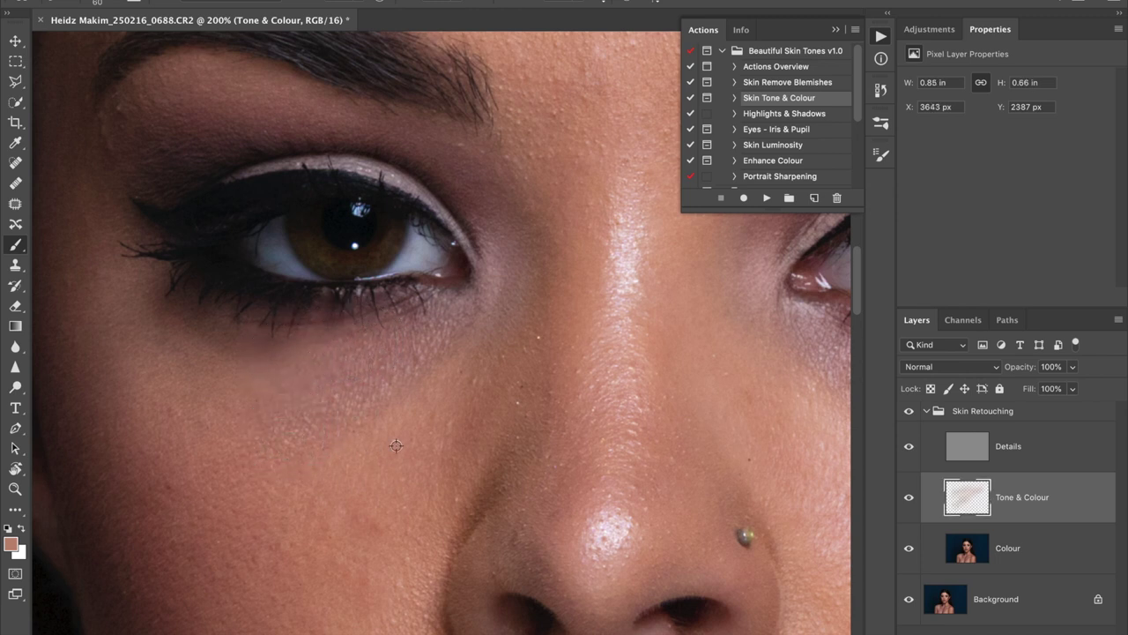
drag(362, 412, 319, 467)
drag(405, 388, 337, 442)
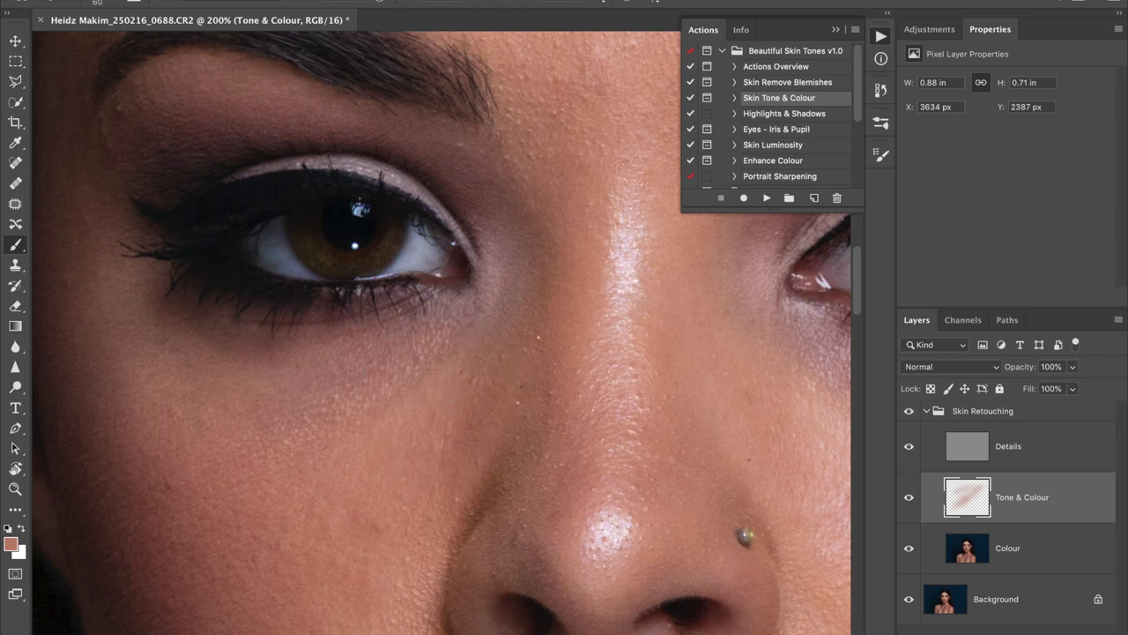
drag(482, 343, 457, 509)
mouse_move(441, 409)
mouse_down()
mouse_move(468, 407)
mouse_move(466, 516)
mouse_up()
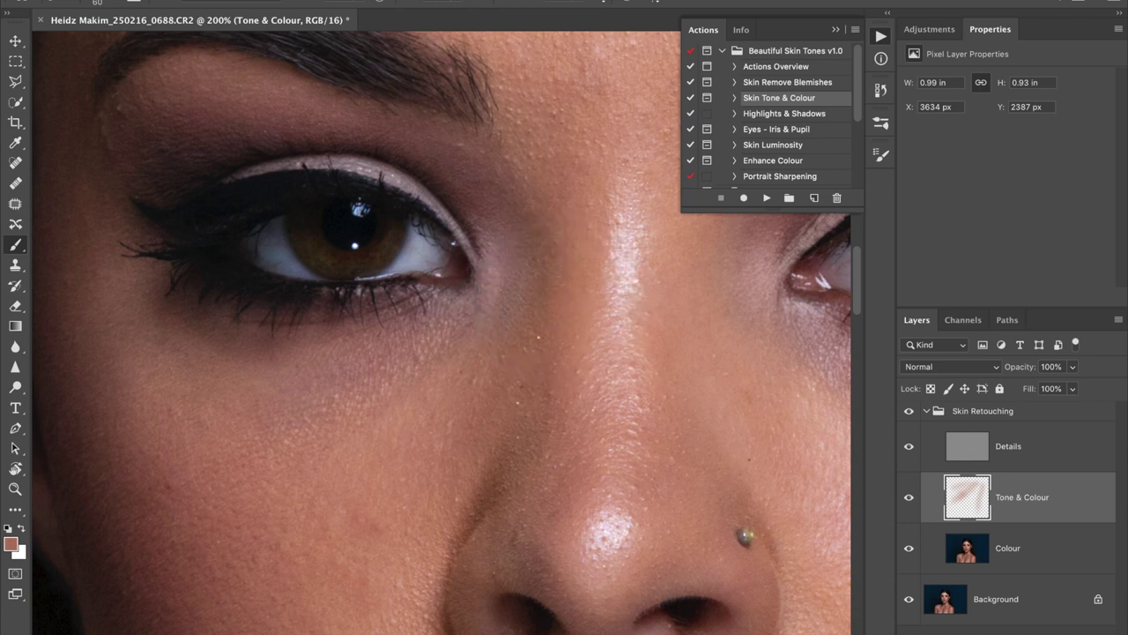
- Blend the tonal transition on the left side of the nose bridge using skin colour sampled nearby
drag(560, 260, 556, 384)
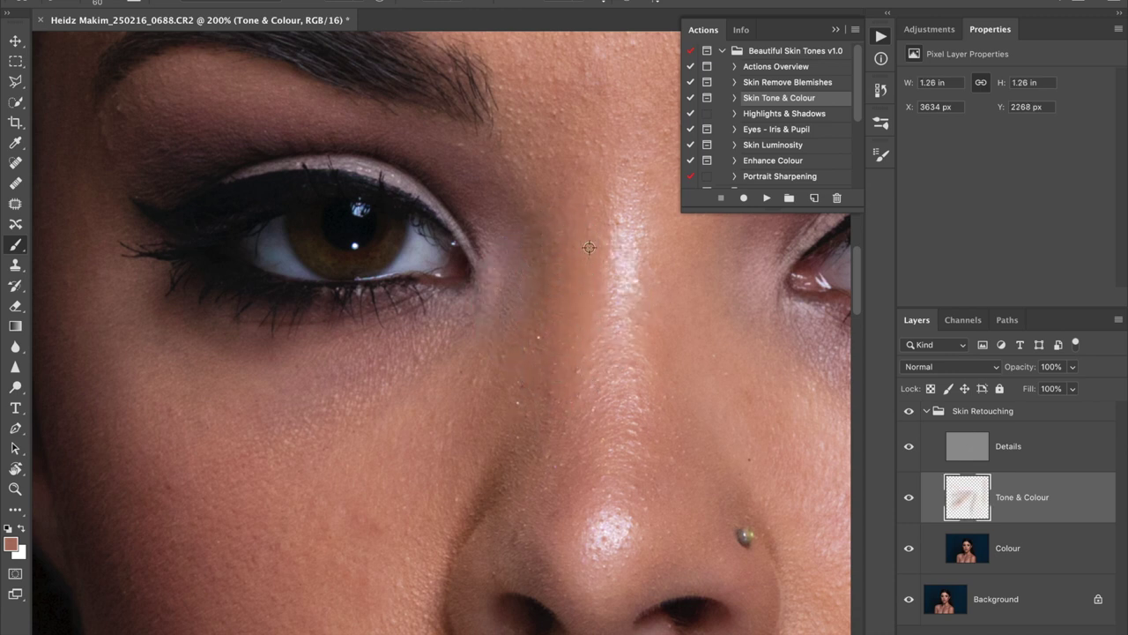
drag(589, 255, 586, 436)
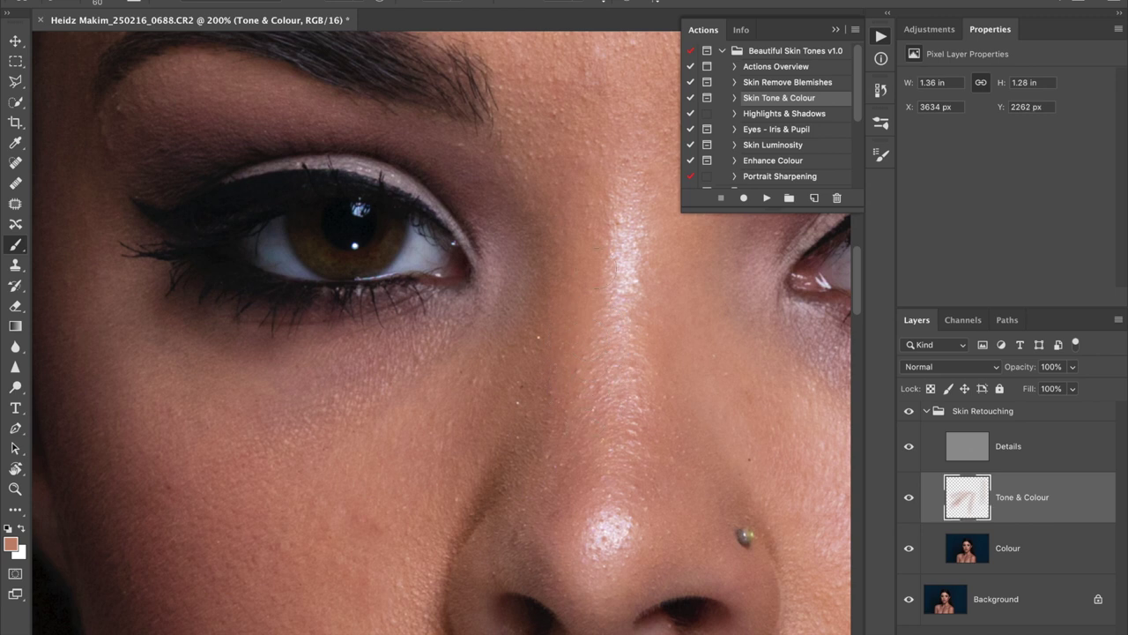
mouse_move(602, 253)
mouse_down()
mouse_move(622, 302)
mouse_move(602, 419)
mouse_up()
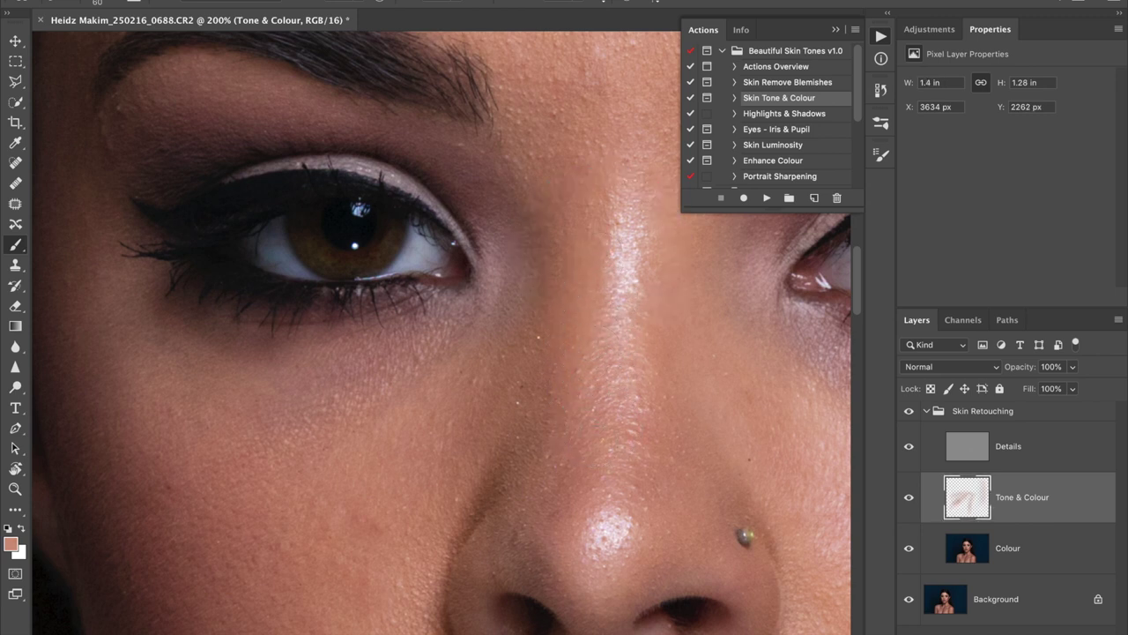
alt+click(604, 241)
drag(621, 229, 606, 430)
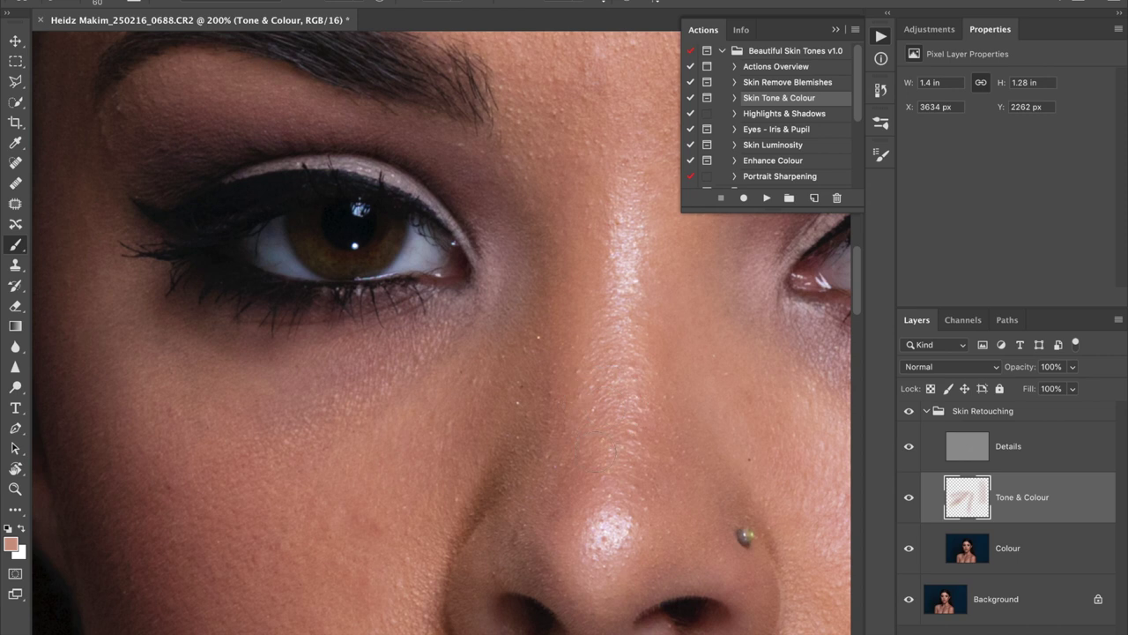
- Soften the highlight along the centre and right side of the nose bridge with sampled skin tones
drag(653, 238, 654, 417)
alt+click(632, 253)
drag(627, 373, 629, 410)
alt+click(656, 349)
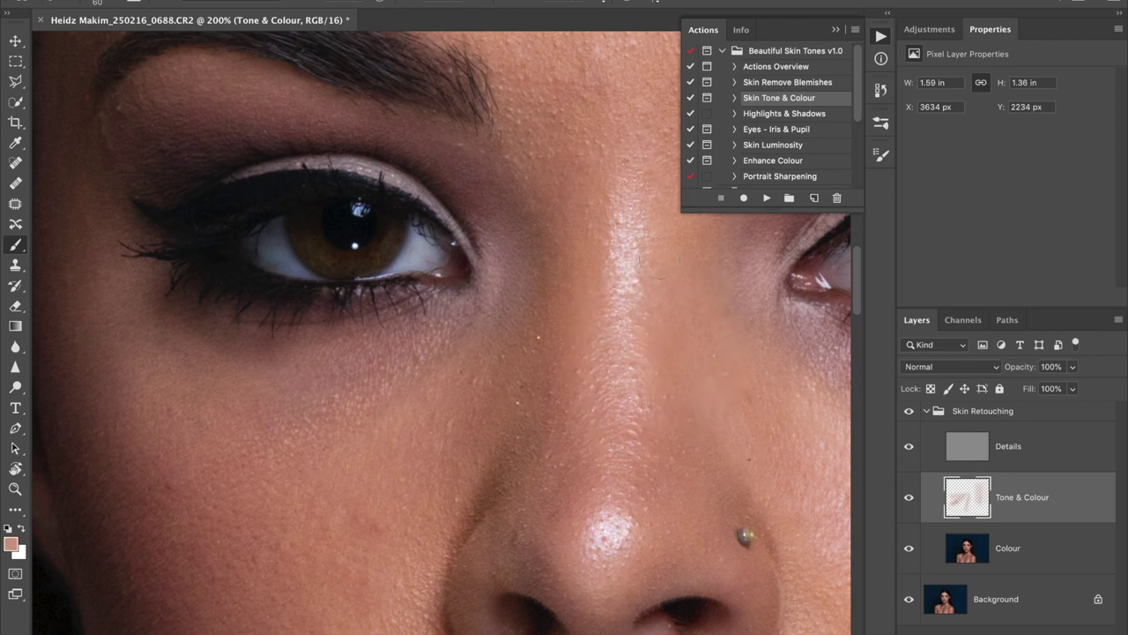
- Paint sampled skin tones down the right side of the nose and across the adjoining right cheek
mouse_move(660, 229)
mouse_down()
mouse_move(659, 379)
mouse_move(742, 475)
mouse_up()
alt+click(673, 335)
alt+click(746, 392)
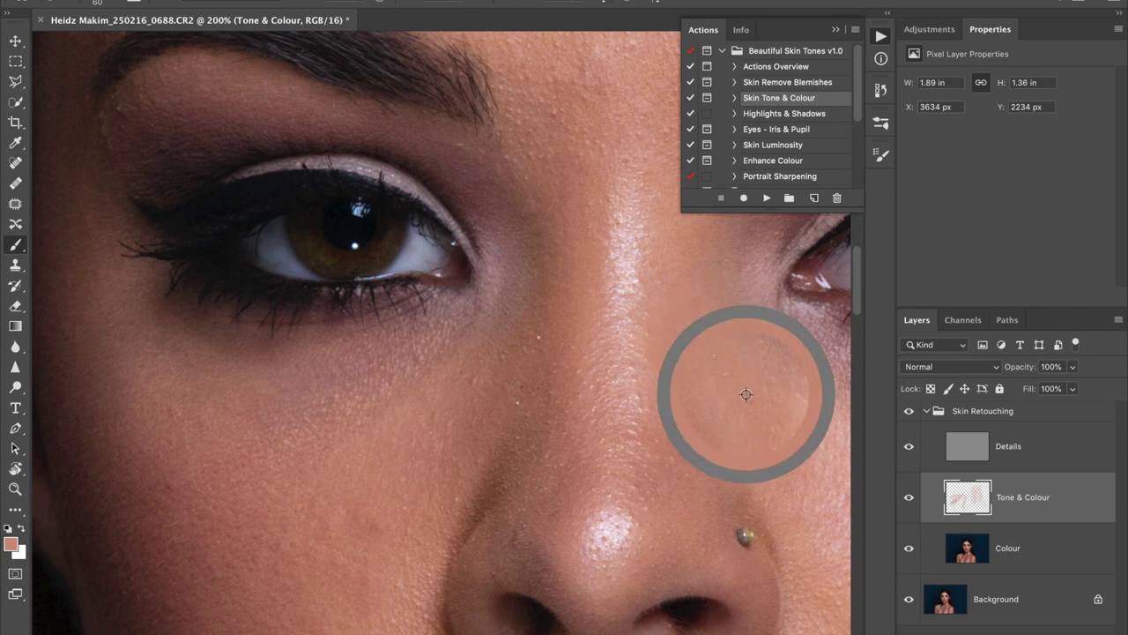
alt+click(714, 357)
drag(750, 423, 785, 452)
click(841, 468)
drag(748, 387, 816, 498)
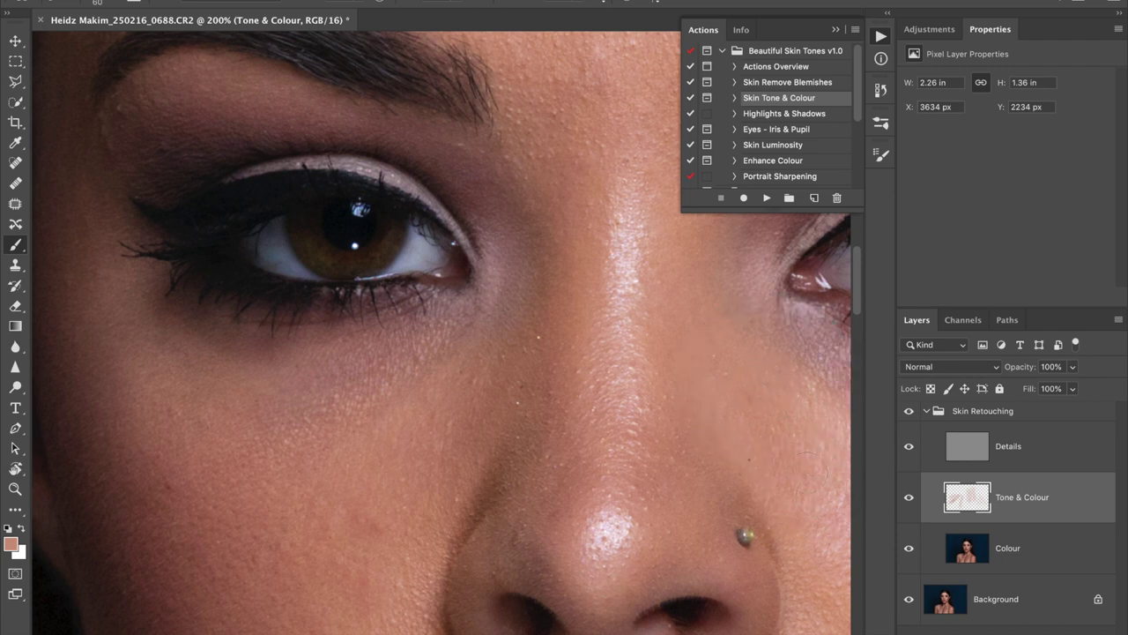
- Blend the cheek tone beside the right side of the nose and compare the retouch with the Tone & Colour layer hidden and shown
drag(753, 399, 823, 507)
click(907, 499)
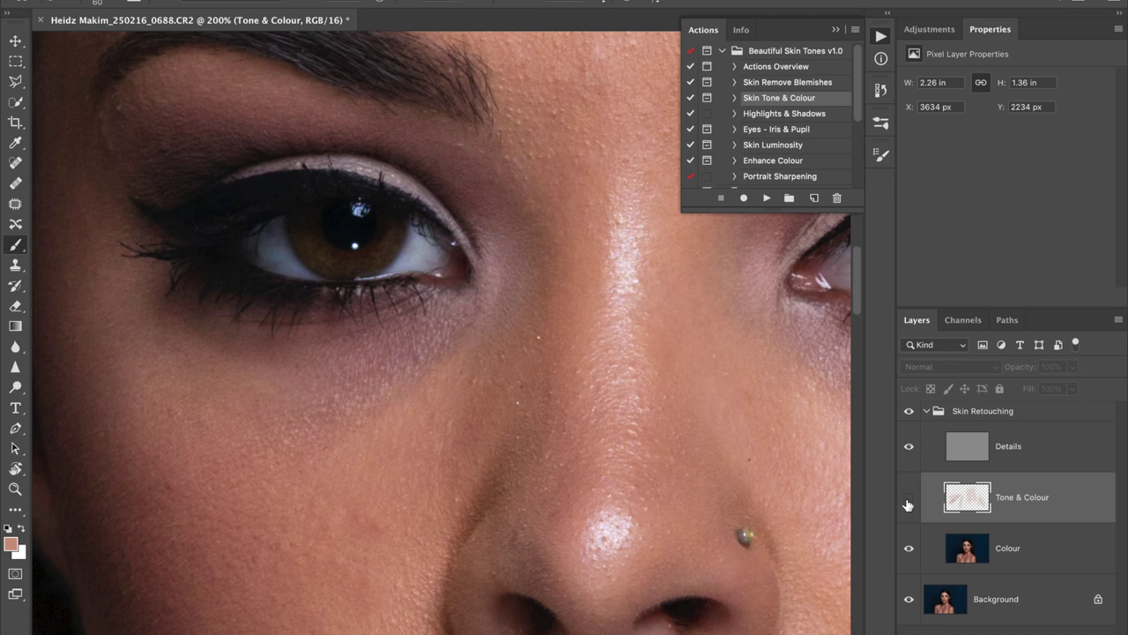
click(908, 498)
click(908, 499)
click(908, 499)
click(907, 499)
click(908, 499)
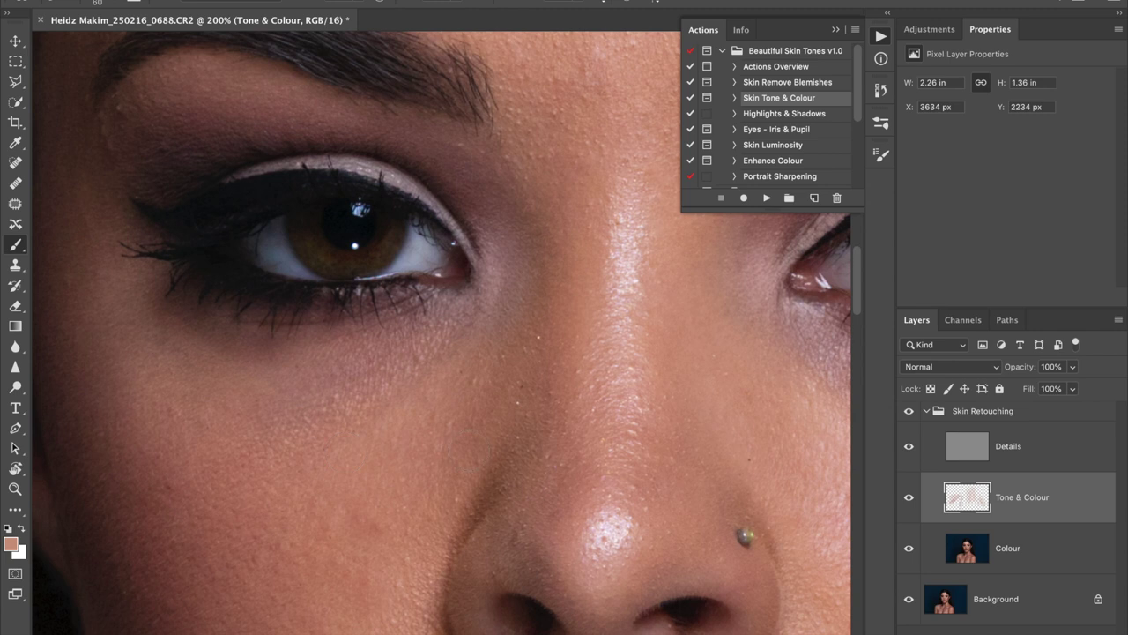
- Smooth the left cheek from beside the nose out to its outer edge using skin tones sampled nearby
alt+click(380, 477)
drag(375, 490, 350, 575)
alt+click(346, 444)
mouse_move(377, 389)
mouse_down()
mouse_move(252, 430)
mouse_move(236, 415)
mouse_up()
alt+click(208, 359)
mouse_move(208, 359)
mouse_down()
mouse_move(161, 314)
mouse_move(136, 326)
mouse_up()
alt+click(388, 433)
- Enlarge the brush to 90 and even out the tonal transitions on the lower left cheek
scroll(254, 521, down, 5)
key(bracketright)
key(bracketright)
key(bracketright)
click(351, 454)
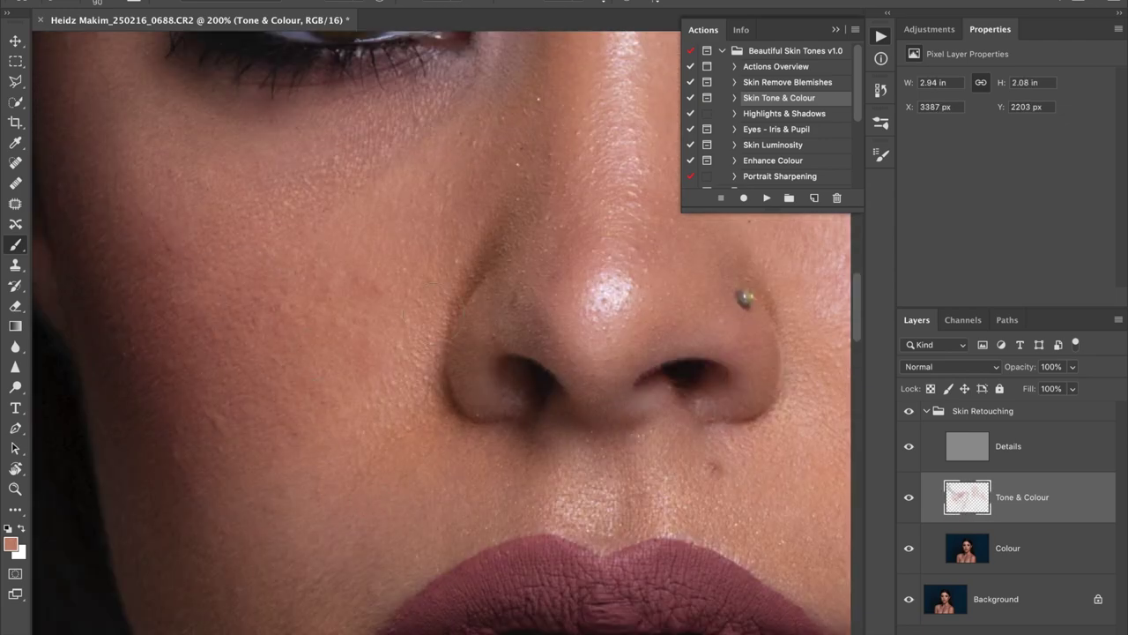
drag(352, 454, 390, 499)
drag(390, 498, 373, 233)
drag(375, 397, 385, 476)
- Blend freshly sampled skin tones over the left cheek beside the nose and across the lower face
alt+click(433, 221)
drag(291, 114, 418, 285)
alt+click(325, 352)
drag(439, 549, 432, 244)
click(381, 467)
alt+click(468, 385)
click(511, 517)
drag(511, 516, 305, 504)
mouse_move(428, 608)
mouse_down()
mouse_move(506, 429)
mouse_move(685, 445)
mouse_move(176, 532)
mouse_up()
- Smooth the tonal transitions on the right cheek with skin colour sampled from it
click(685, 445)
click(239, 165)
alt+click(233, 171)
click(293, 180)
drag(293, 180, 331, 462)
alt+click(331, 463)
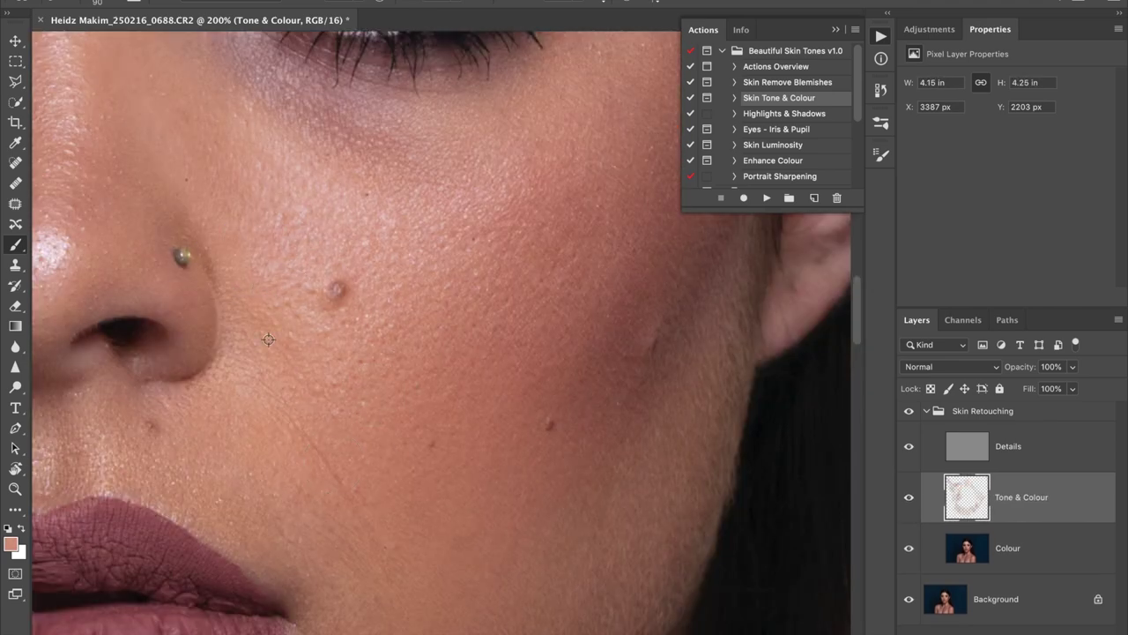
- Blend sampled skin tones around the right eye and the neighbouring upper face
scroll(138, 314, left, 3)
scroll(159, 441, up, 6)
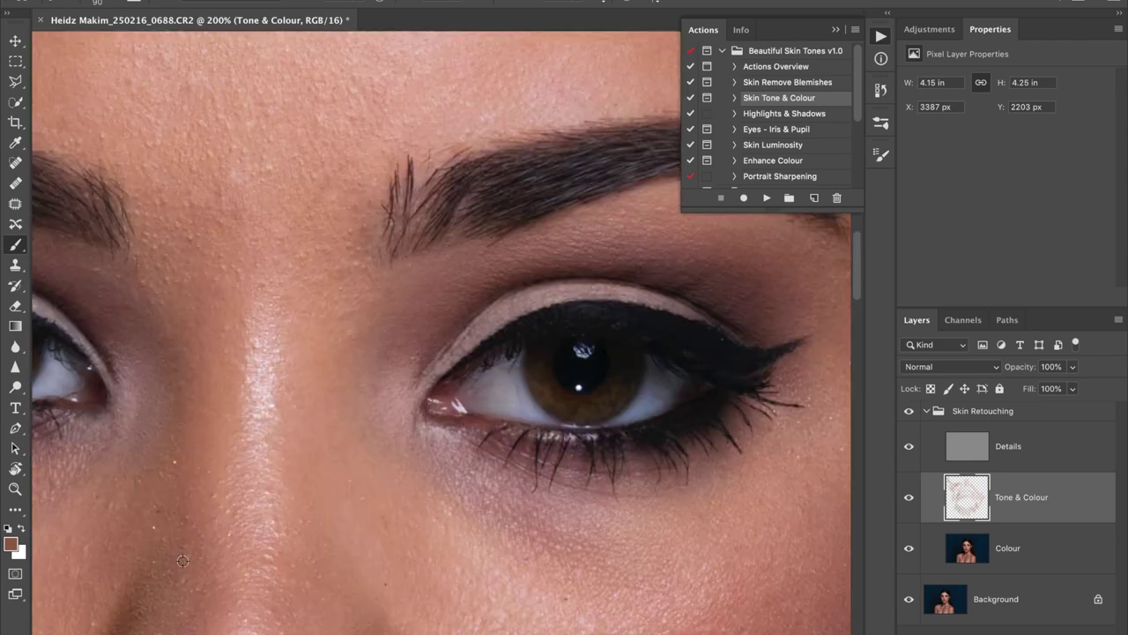
scroll(207, 385, right, 5)
click(272, 534)
alt+click(273, 534)
scroll(288, 534, right, 3)
alt+click(463, 412)
click(463, 411)
alt+click(156, 415)
- Soften the tones of the right cheek below the eye and enlarge the brush to 150
scroll(118, 466, down, 4)
alt+click(316, 336)
key(bracketleft)
click(504, 293)
scroll(504, 293, left, 3)
key(bracketright)
key(bracketright)
key(bracketright)
key(bracketright)
alt+click(483, 588)
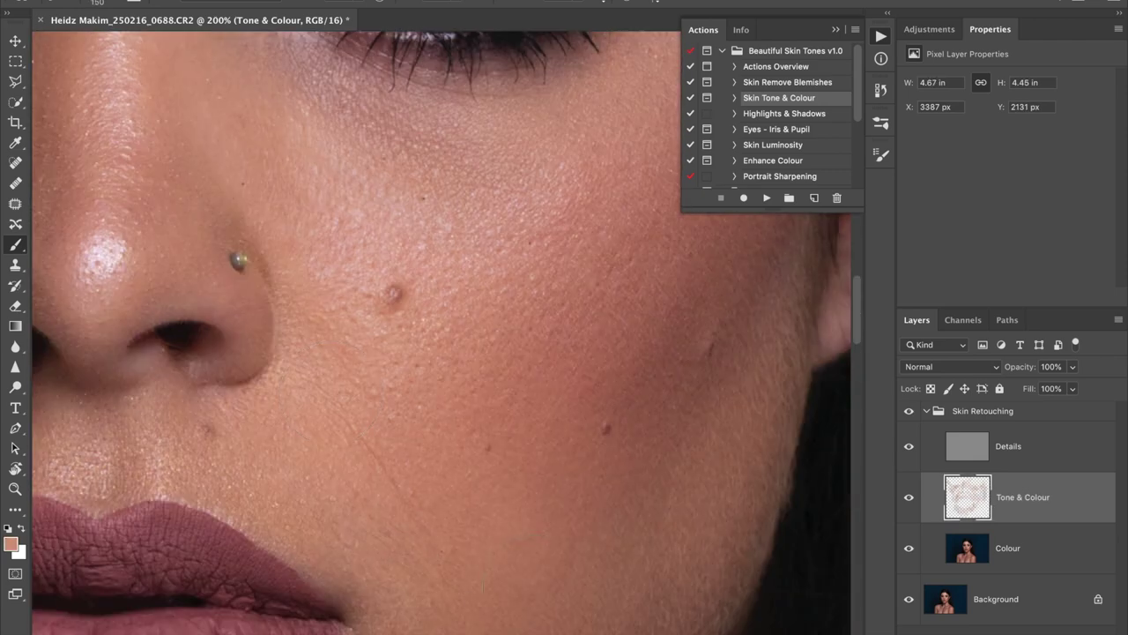
- Even out the skin tones on the forehead up to the hairline using colours sampled there
scroll(483, 589, up, 6)
click(670, 308)
click(671, 308)
alt+click(148, 367)
scroll(281, 154, up, 3)
click(547, 426)
alt+click(438, 531)
click(382, 193)
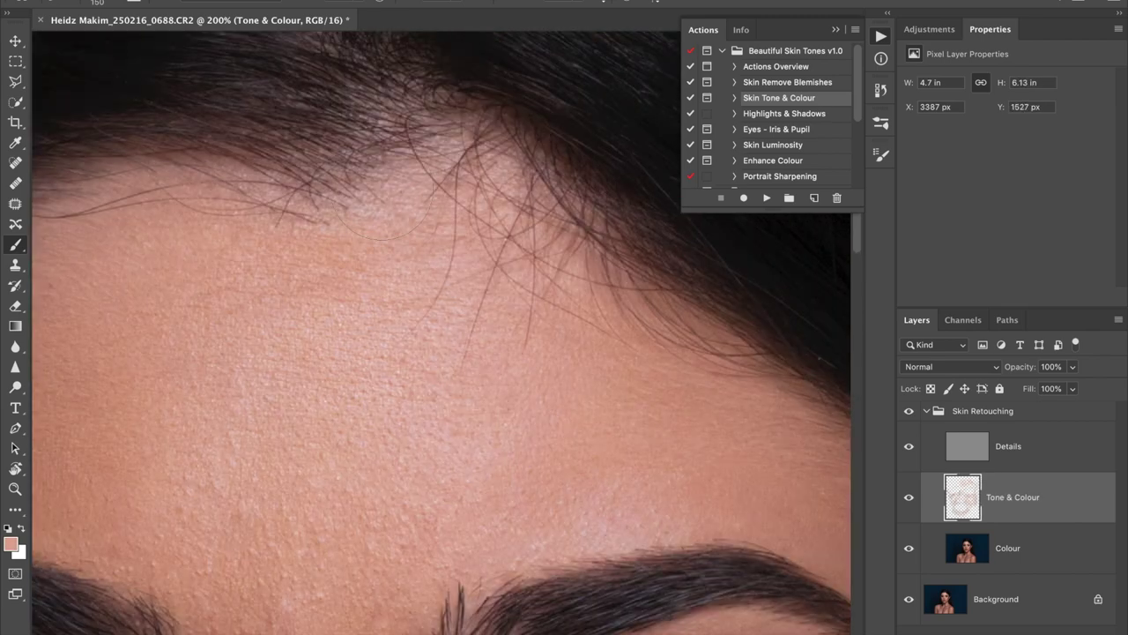
- Blend sampled skin tones over the left side of the forehead
scroll(379, 185, left, 4)
scroll(276, 604, down, 3)
alt+click(360, 310)
click(295, 322)
alt+click(309, 513)
scroll(309, 514, down, 4)
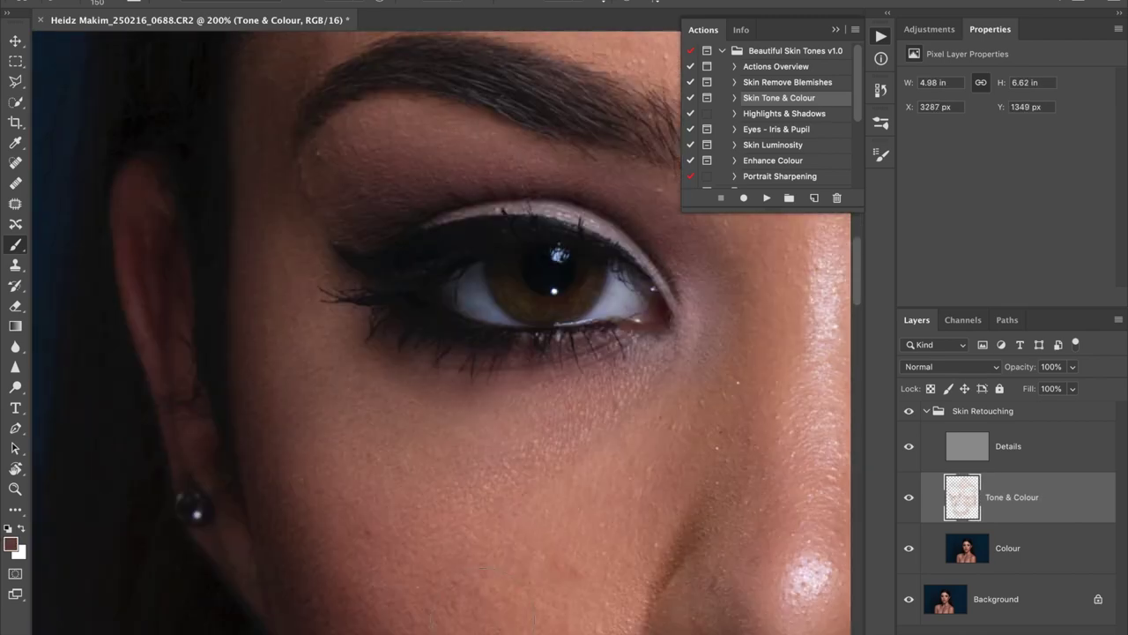
- Smooth the tonal transitions around the mouth and chin with a smaller brush and locally sampled skin colours
scroll(383, 303, down, 1)
scroll(206, 308, down, 10)
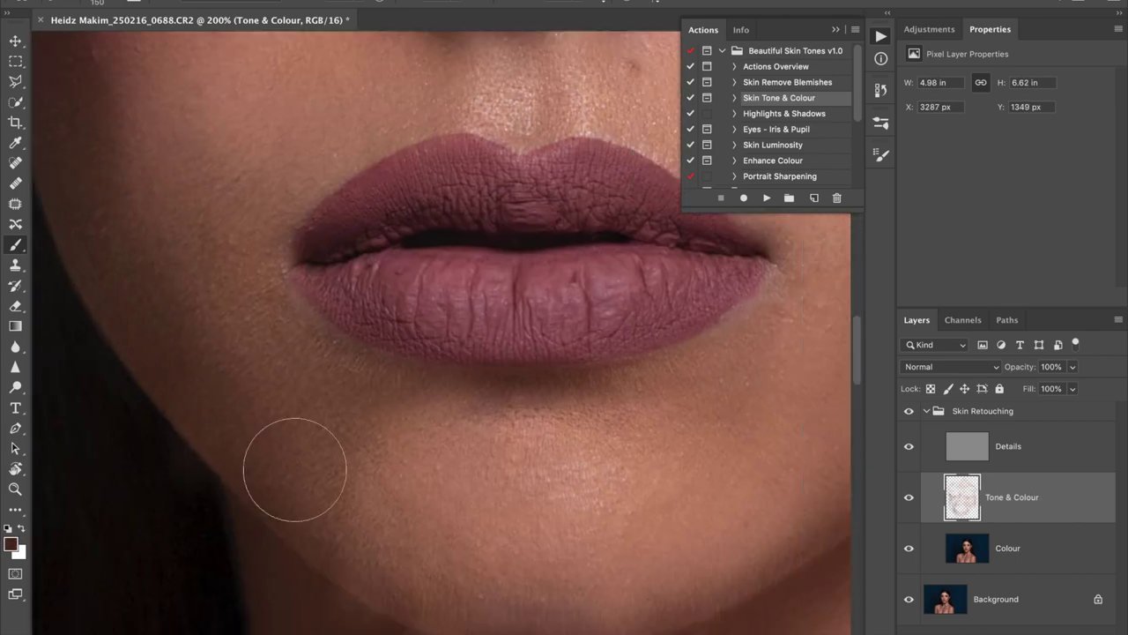
scroll(294, 470, right, 3)
scroll(294, 470, down, 2)
key(bracketleft)
key(bracketleft)
key(bracketleft)
key(bracketleft)
alt+click(325, 311)
alt+click(602, 140)
scroll(602, 140, down, 3)
click(390, 389)
alt+click(272, 375)
- Blend sampled skin tones along the jaw and neck with a larger brush
key(e)
key(super+minus)
key(b)
key(e)
key(b)
click(383, 391)
alt+click(342, 401)
key(bracketright)
key(bracketright)
key(bracketright)
key(bracketright)
key(bracketright)
drag(370, 375, 350, 477)
alt+click(345, 482)
alt+click(508, 387)
alt+click(469, 546)
drag(339, 528, 440, 577)
alt+click(433, 564)
- Smooth the skin tones below the neck and enlarge the brush to 600
scroll(432, 564, down, 5)
key(bracketright)
key(bracketright)
key(bracketright)
key(bracketright)
click(270, 314)
key(bracketright)
key(bracketright)
key(bracketright)
- Even out the left shoulder and upper arm with sampled skin tones, reducing the brush to 250
scroll(352, 192, left, 5)
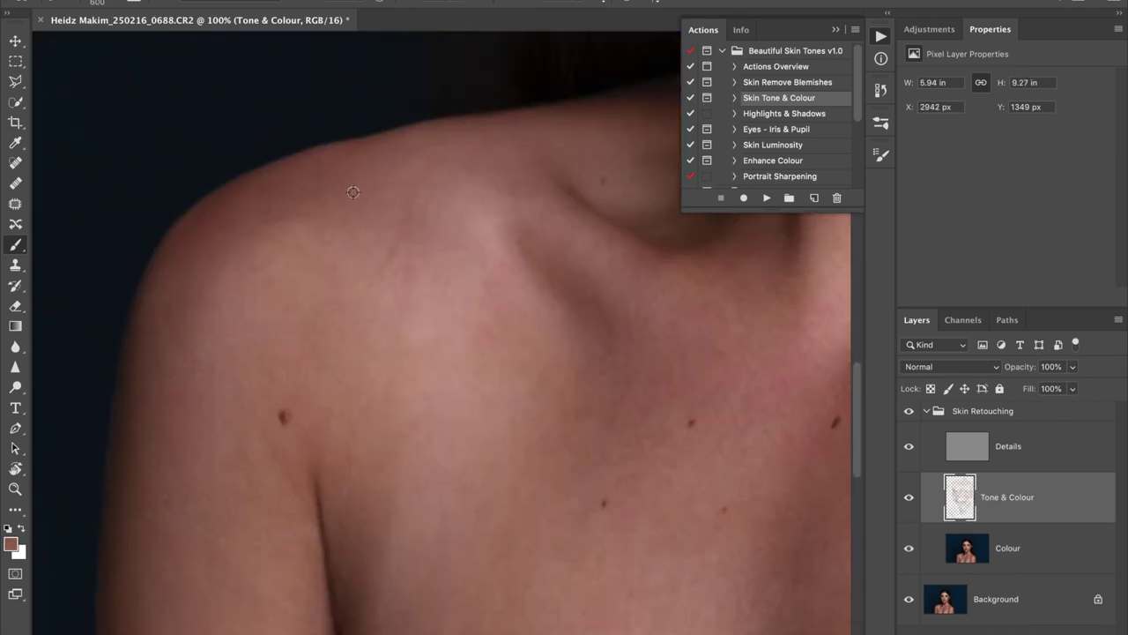
click(243, 200)
scroll(243, 200, down, 5)
alt+click(338, 422)
key(bracketleft)
key(bracketleft)
key(bracketleft)
key(bracketleft)
drag(291, 344, 240, 213)
alt+click(612, 526)
alt+click(122, 337)
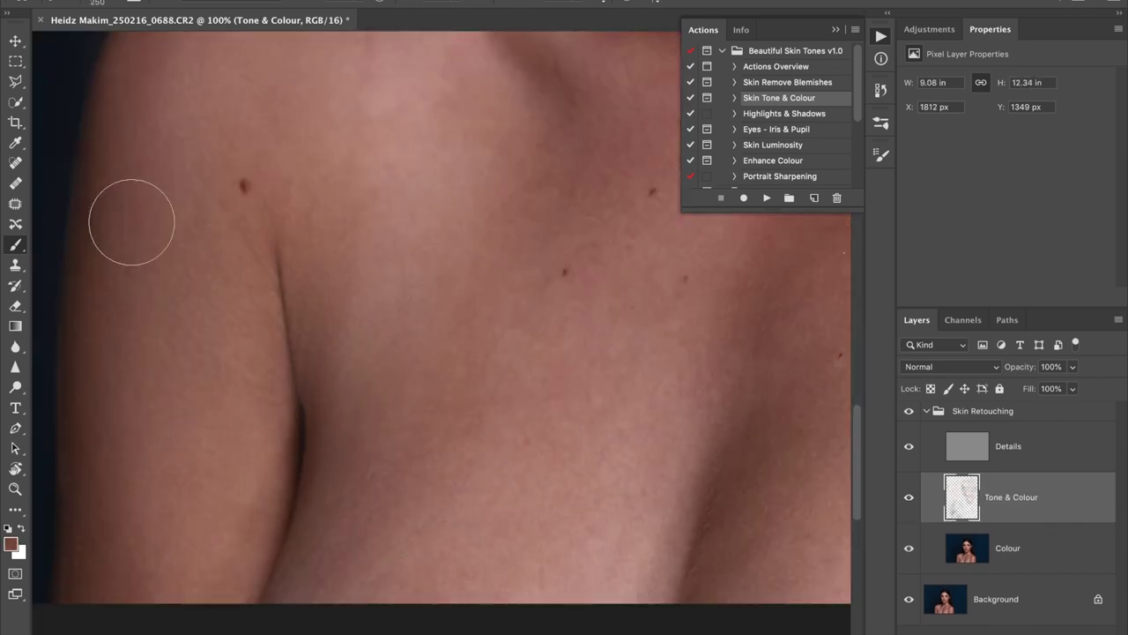
- Blend sampled skin tones across the chest and over to the right shoulder and arm
scroll(122, 337, right, 5)
alt+click(478, 161)
alt+click(546, 500)
scroll(543, 502, right, 2)
alt+click(620, 189)
drag(613, 367, 614, 453)
alt+click(809, 513)
scroll(564, 574, right, 4)
alt+click(400, 241)
scroll(400, 242, down, 2)
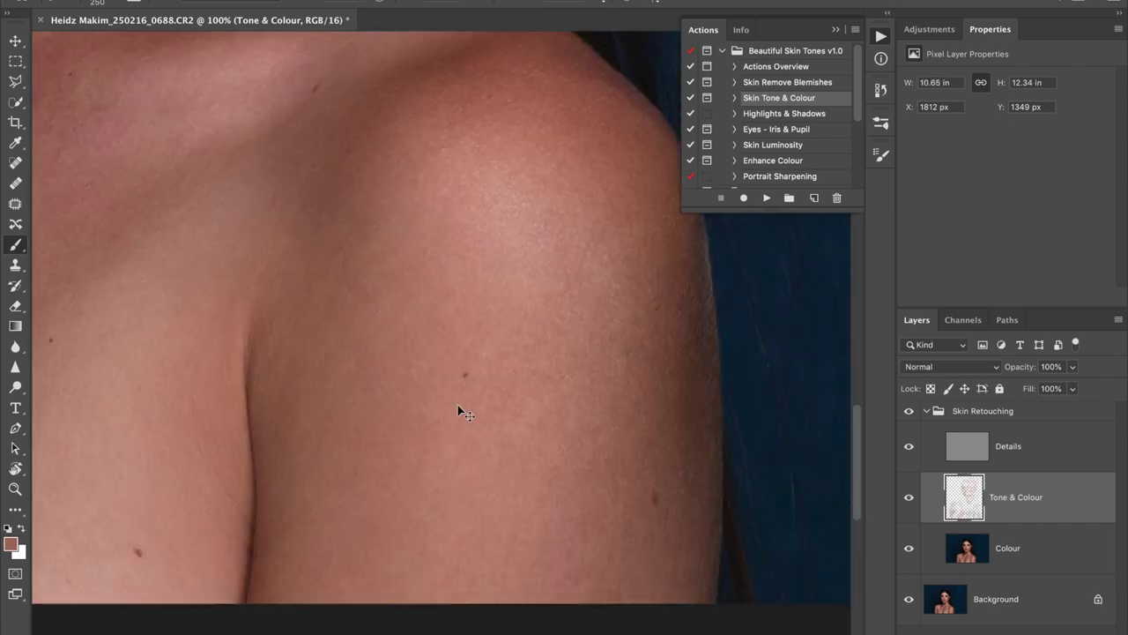
- Compare the whole portrait with the Tone & Colour layer hidden and shown
click(684, 567)
click(909, 498)
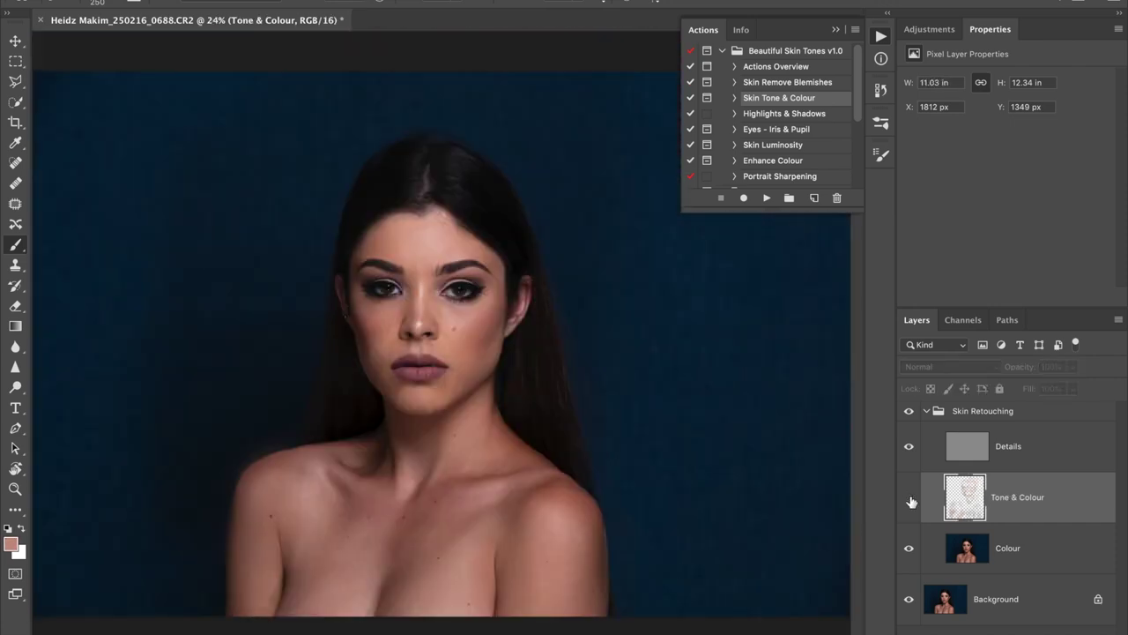
click(909, 498)
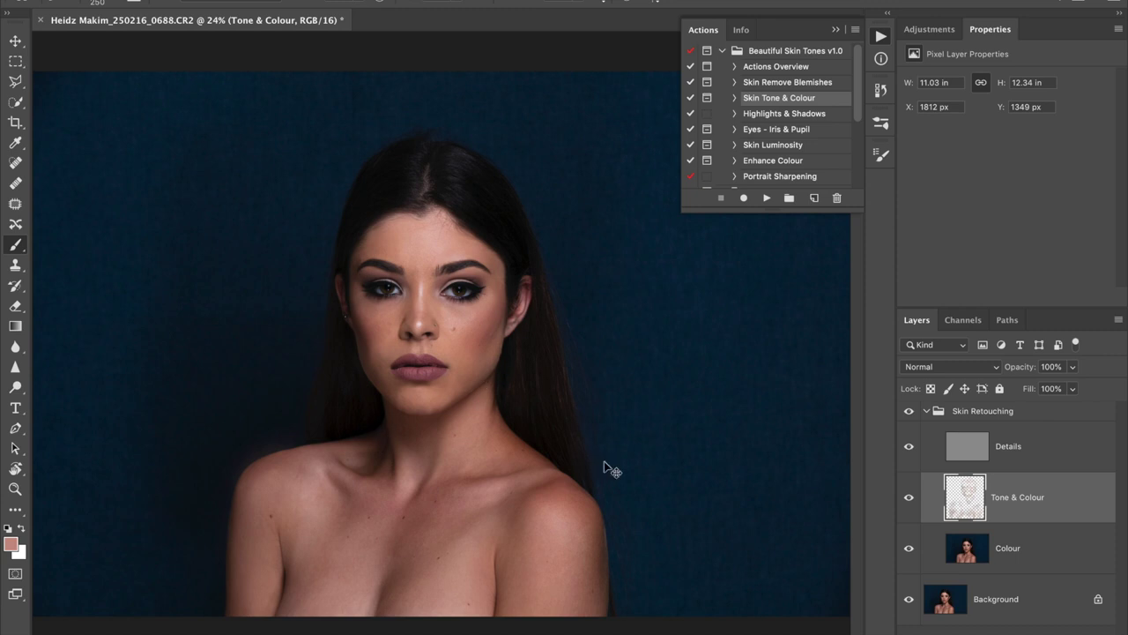
- Open a second window of the same portrait and arrange both windows as 2-up Vertical
key(ctrl+plus)
key(ctrl+plus)
key(ctrl+plus)
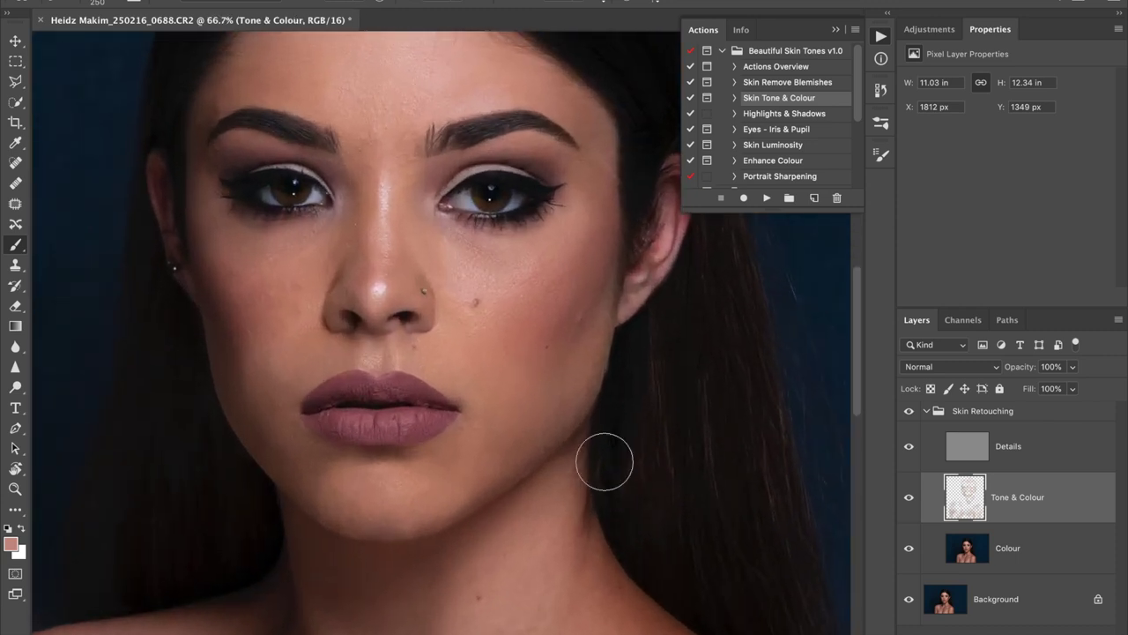
click(454, 0)
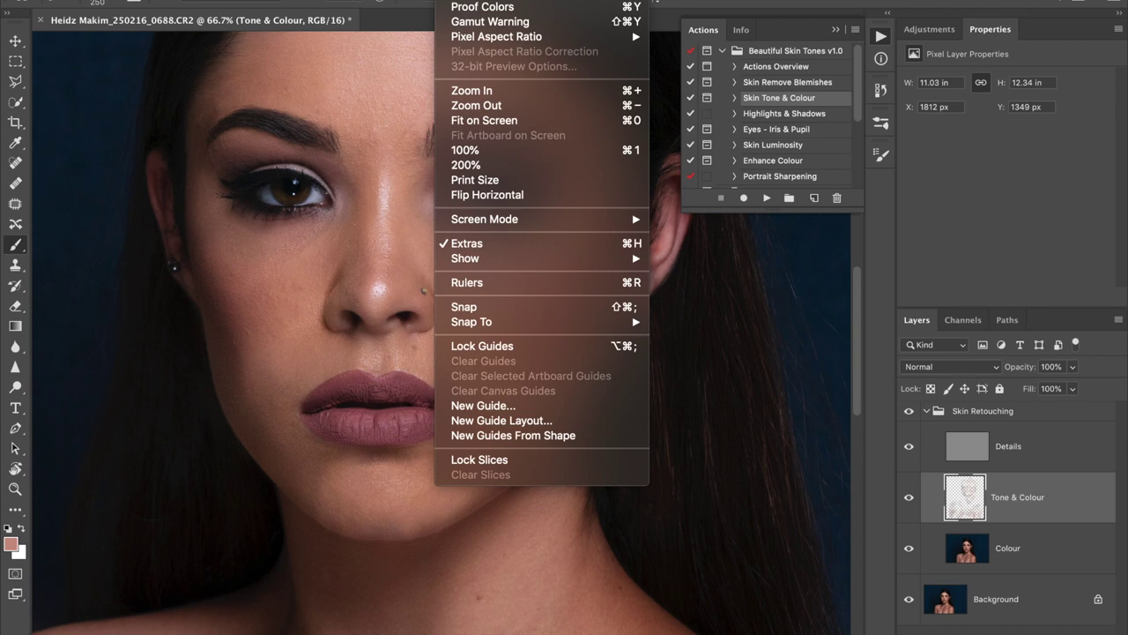
mouse_move(494, 0)
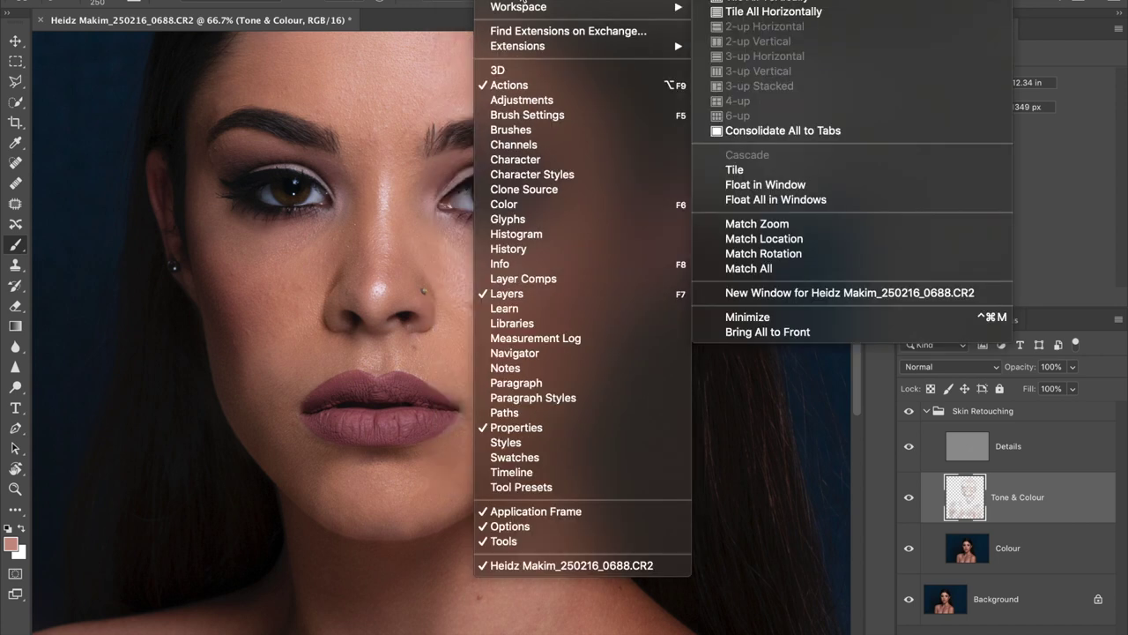
click(811, 292)
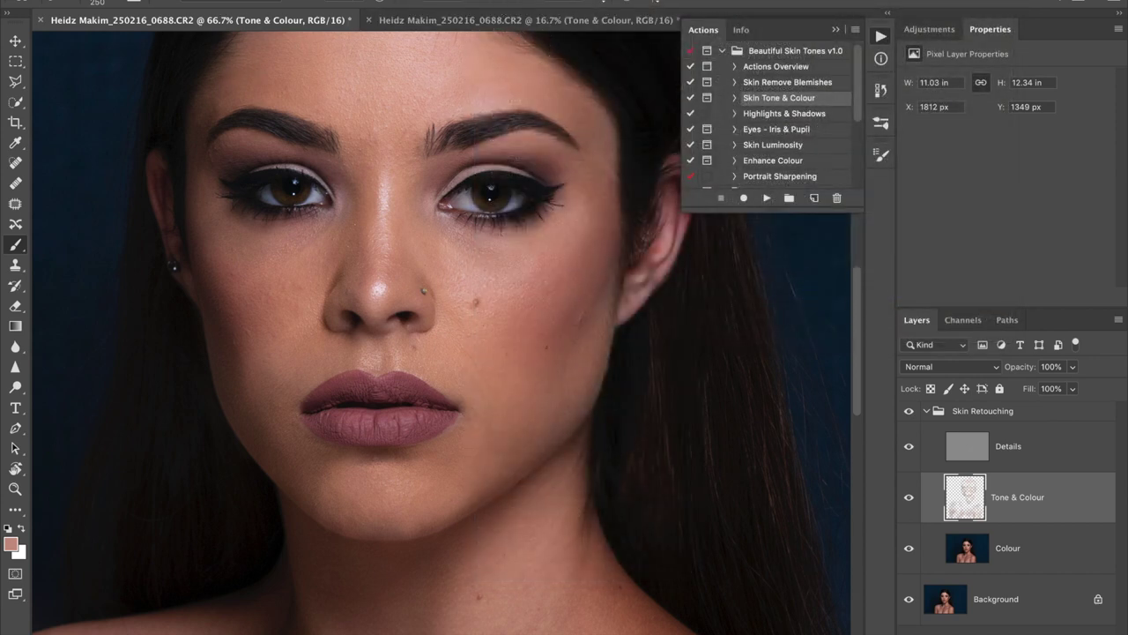
click(498, 0)
mouse_move(522, 1)
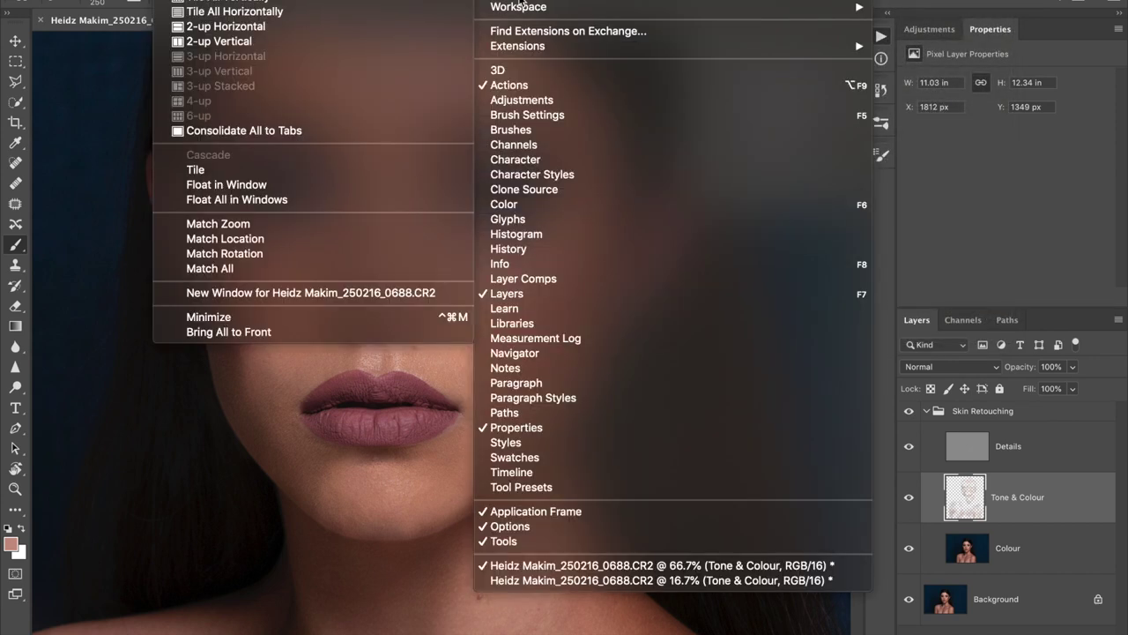
click(289, 43)
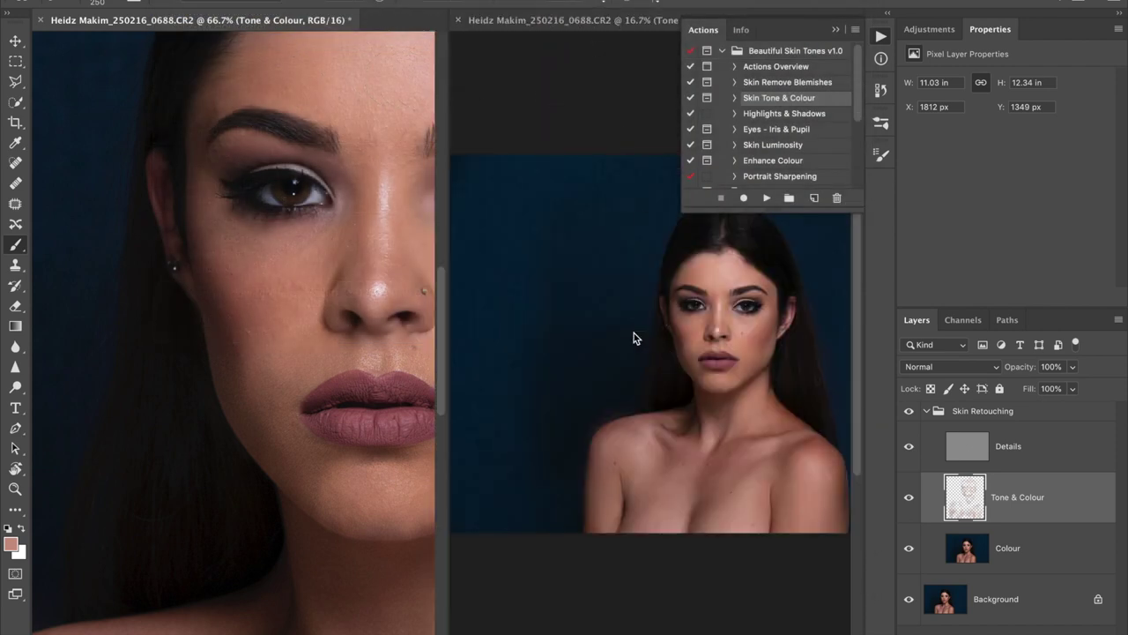
- Show the whole face at 33.3% in the second window and the left cheek at 200% in the first
click(654, 339)
key(super+plus)
key(super+plus)
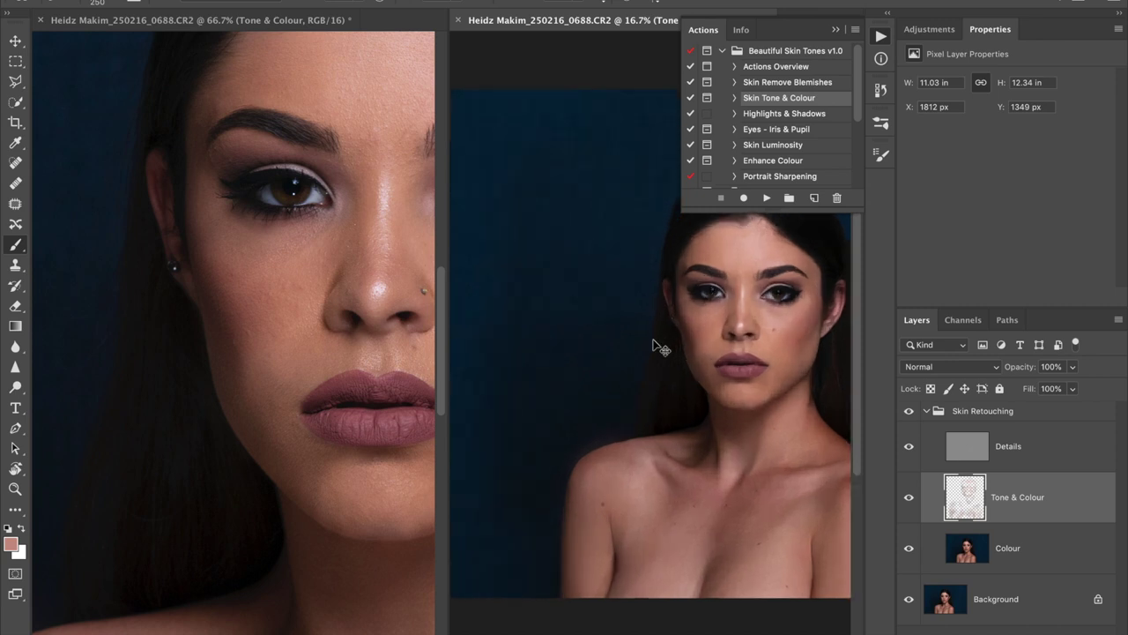
drag(654, 342, 509, 300)
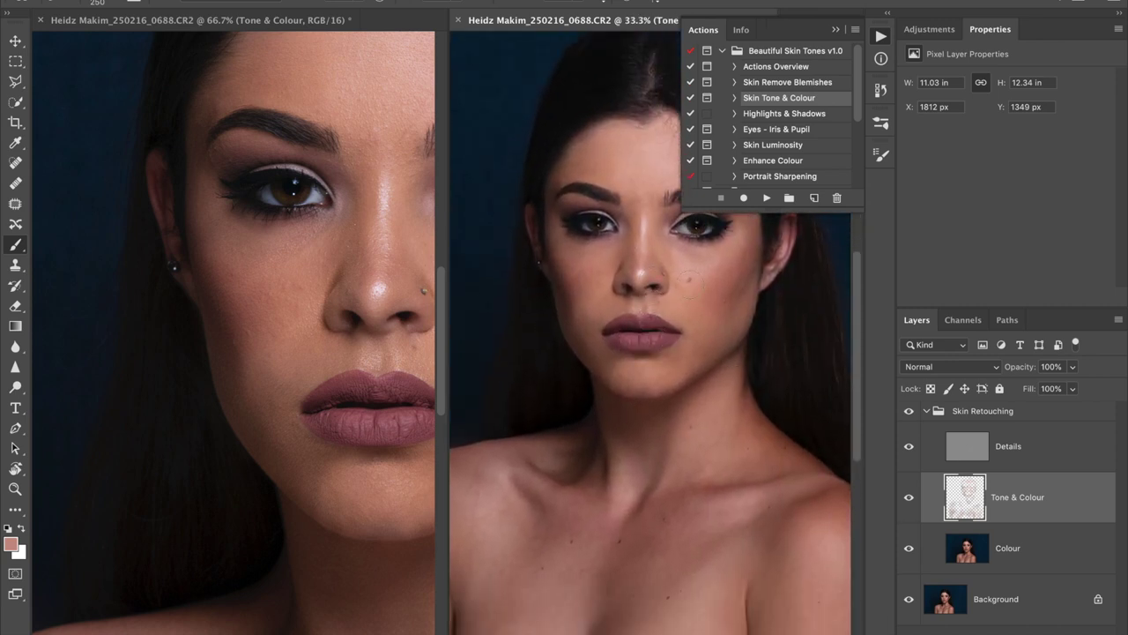
click(350, 244)
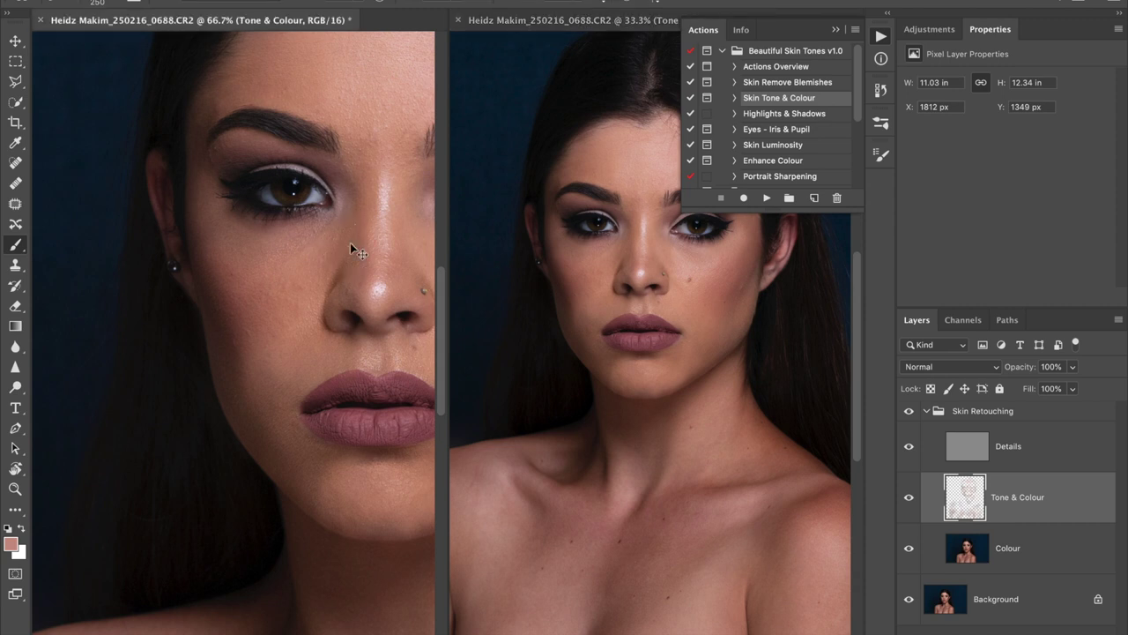
key(super+plus)
key(super+plus)
drag(350, 244, 251, 427)
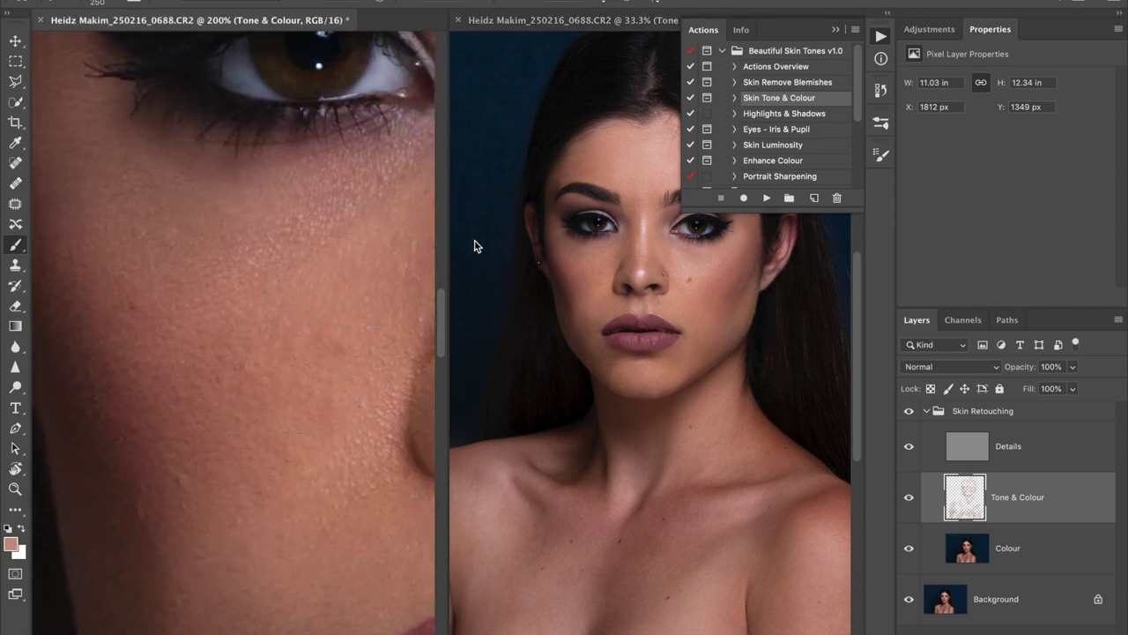
- Widen the close-up window and collapse the Actions panel so that it no longer covers the full-face view
drag(449, 276, 566, 280)
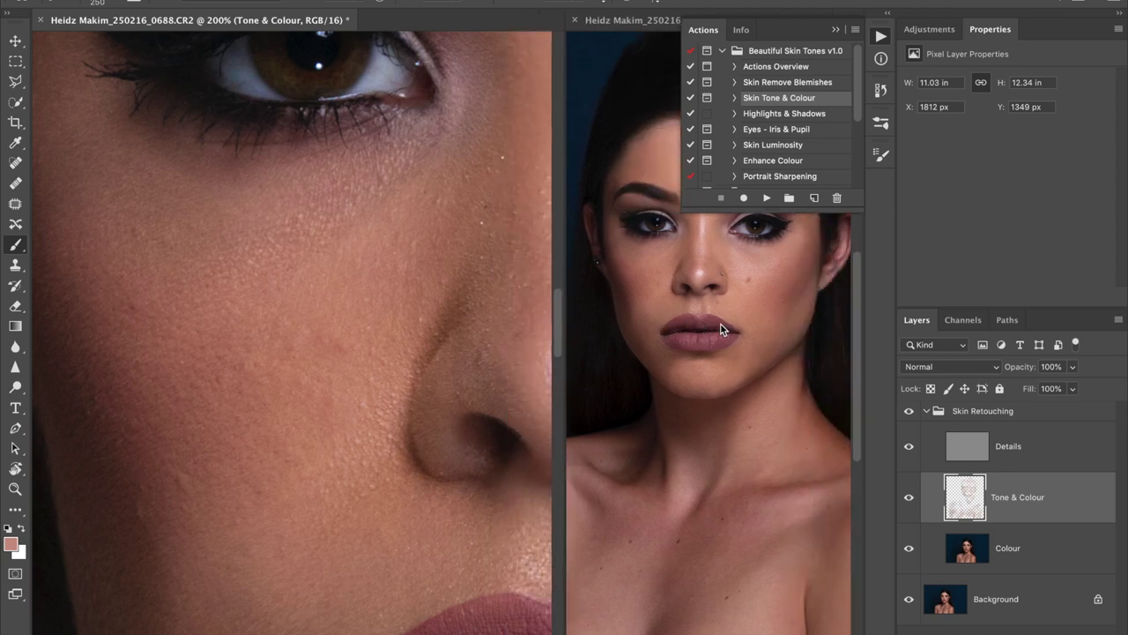
click(880, 36)
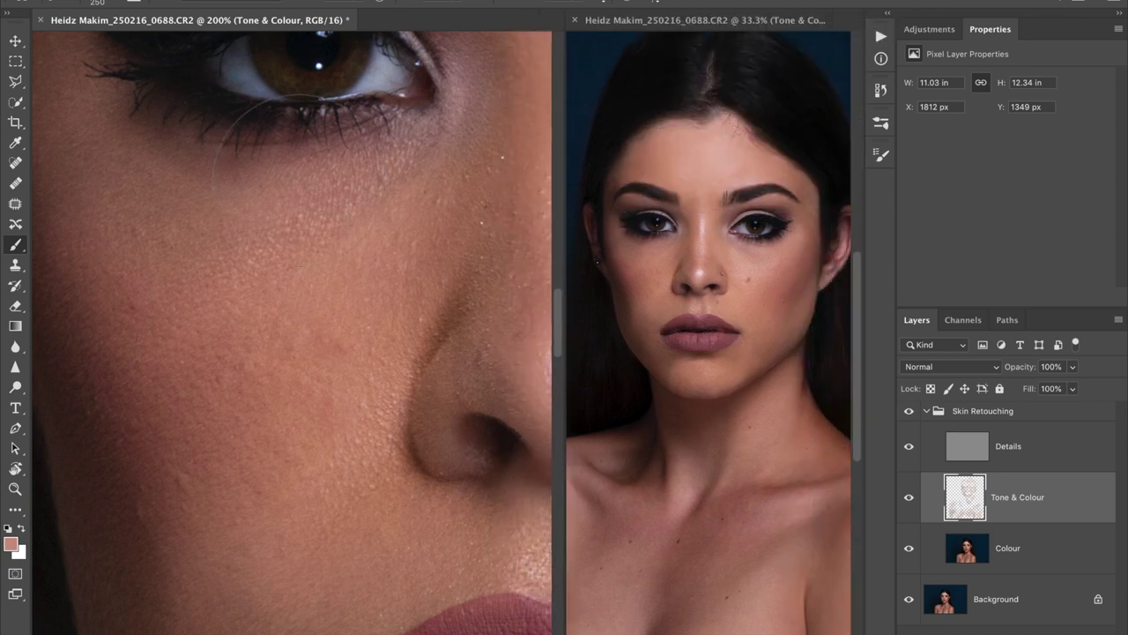
- Even out the blotchy cheek beside the nose and its darker outer edge, painting with repeatedly sampled skin tones on the Tone & Colour layer
drag(297, 277, 361, 338)
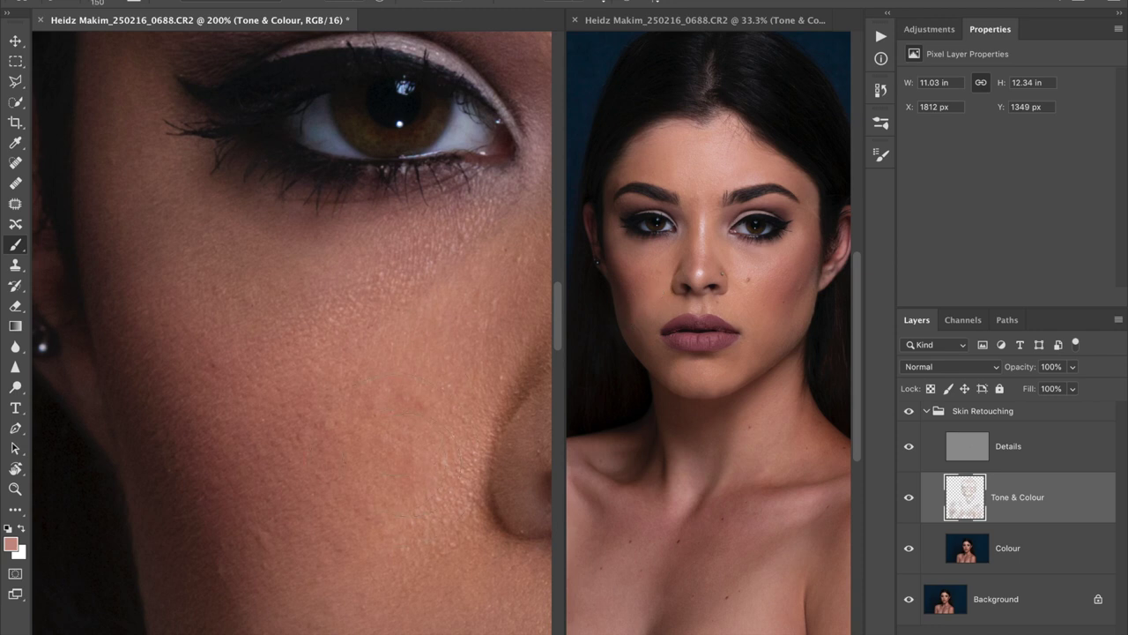
alt+click(382, 529)
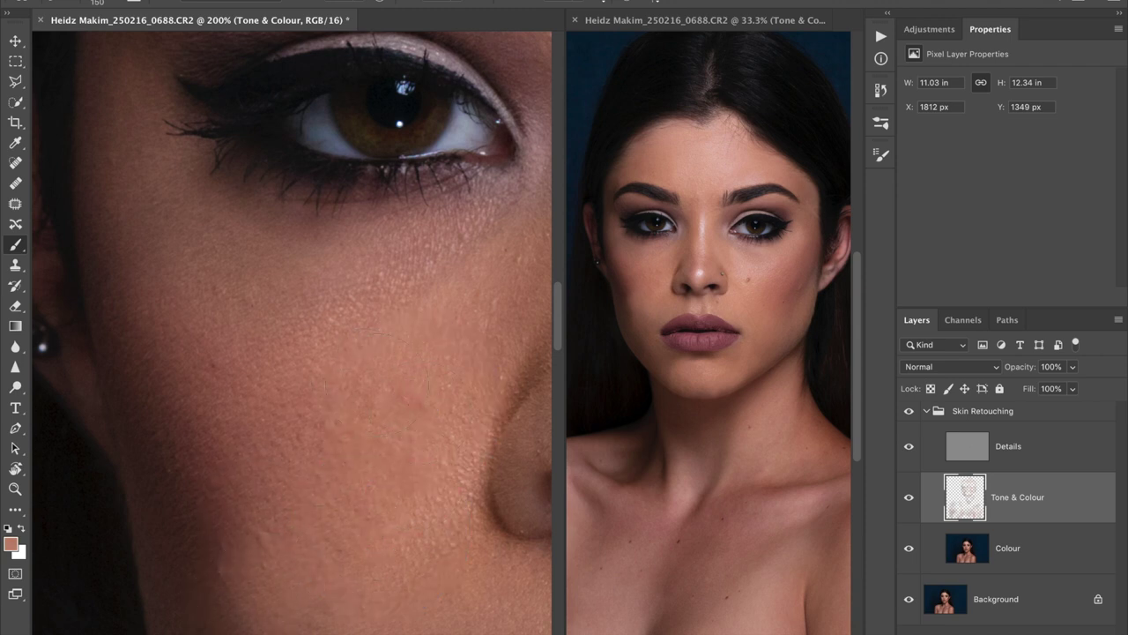
alt+click(296, 452)
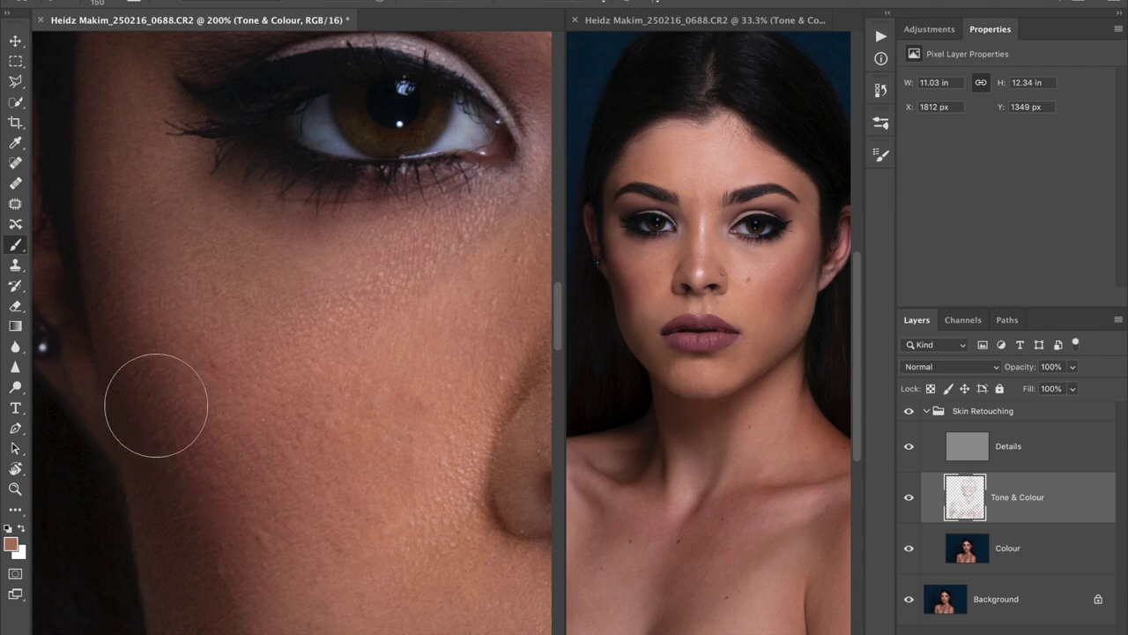
alt+click(407, 332)
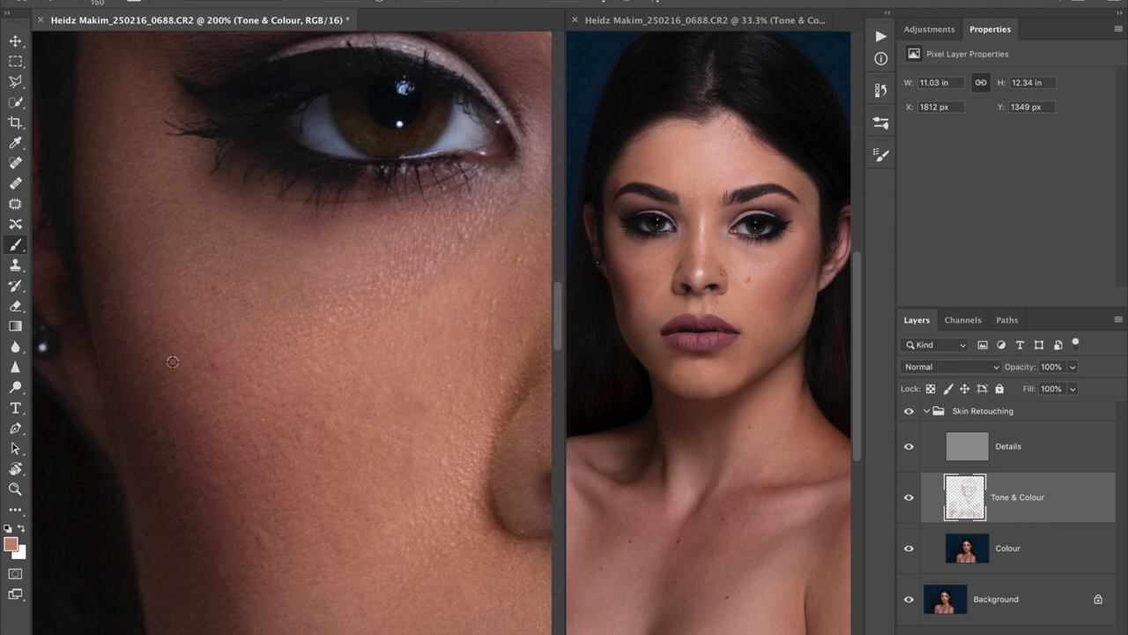
alt+click(174, 400)
mouse_move(210, 480)
mouse_down()
mouse_move(227, 564)
mouse_move(214, 423)
mouse_move(244, 514)
mouse_up()
- Blend the lower cheek and jawline beside the mouth with skin tones sampled from the surrounding areas
scroll(282, 534, down, 3)
alt+click(357, 409)
alt+click(273, 485)
alt+click(241, 549)
scroll(248, 564, down, 6)
alt+click(276, 441)
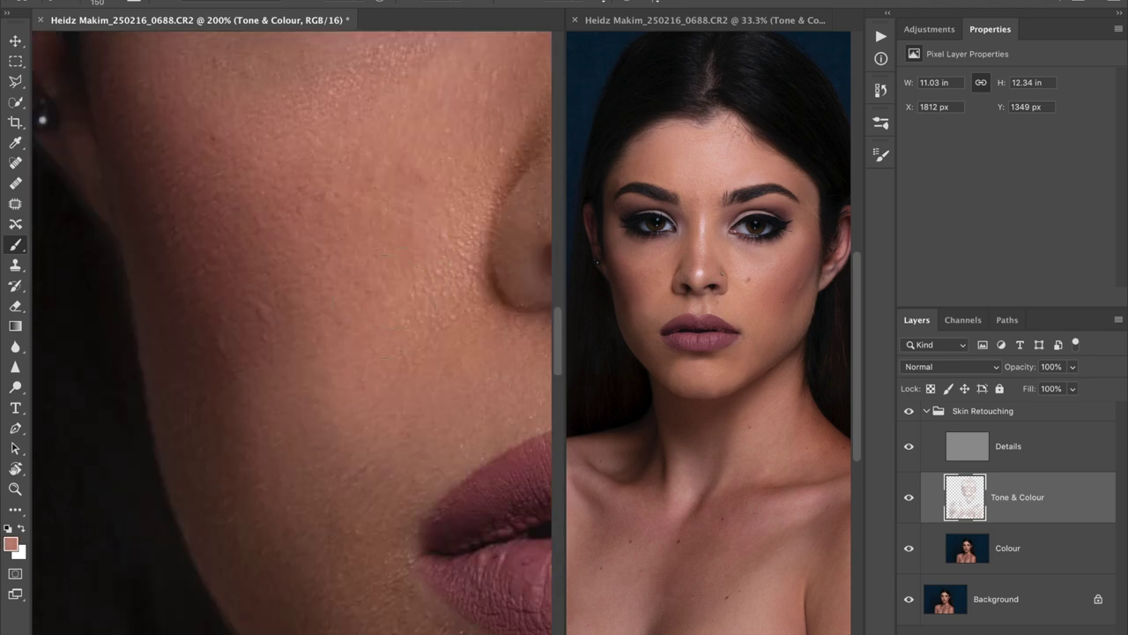
alt+click(405, 419)
drag(304, 330, 282, 501)
alt+click(282, 501)
- Work up the face to the forehead, smoothing uneven patches with sampled skin tones
mouse_move(238, 183)
mouse_down()
mouse_move(271, 221)
mouse_move(141, 222)
mouse_up()
drag(440, 335, 265, 471)
drag(547, 511, 376, 470)
alt+click(375, 470)
drag(410, 587, 179, 242)
alt+click(246, 333)
alt+click(178, 241)
drag(194, 61, 304, 203)
alt+click(318, 242)
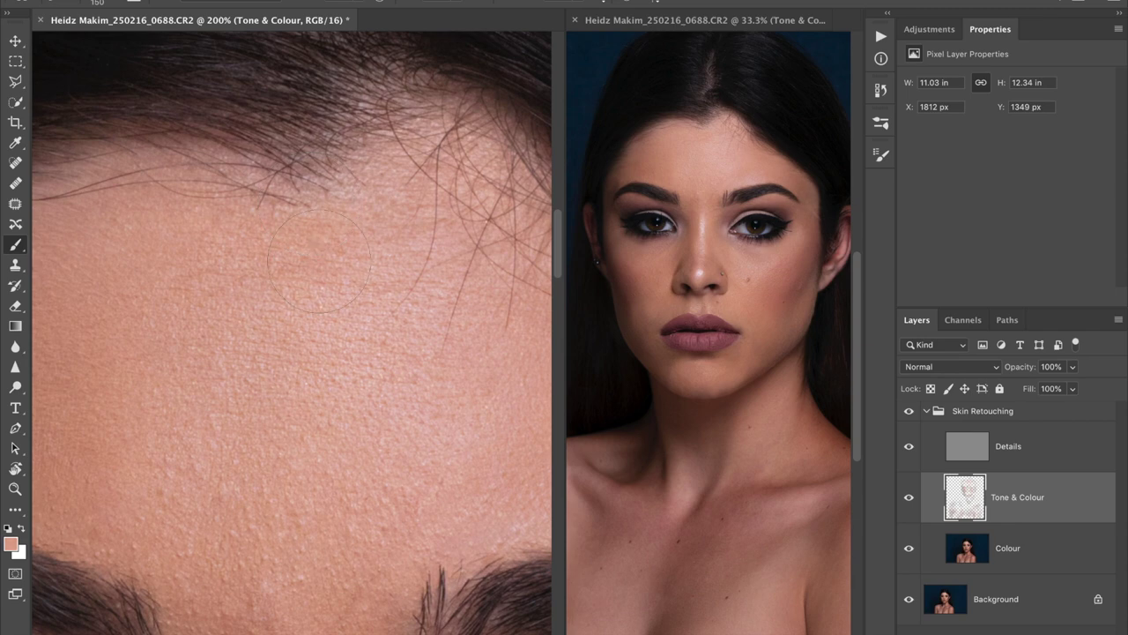
- Inspect the hairline, the other side of the forehead, the far cheek and the mouth area close up for remaining uneven tones
scroll(322, 262, down, 5)
scroll(322, 262, right, 4)
scroll(340, 571, right, 2)
scroll(339, 571, up, 7)
scroll(340, 571, left, 1)
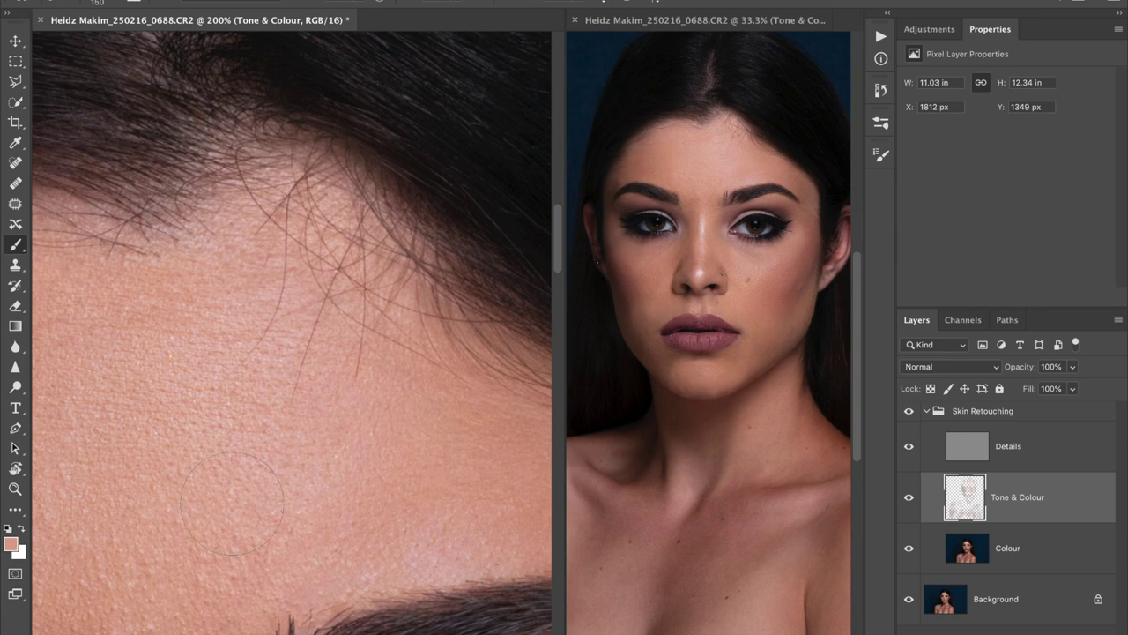
scroll(405, 445, down, 6)
scroll(405, 445, down, 8)
scroll(405, 445, up, 3)
scroll(405, 445, down, 2)
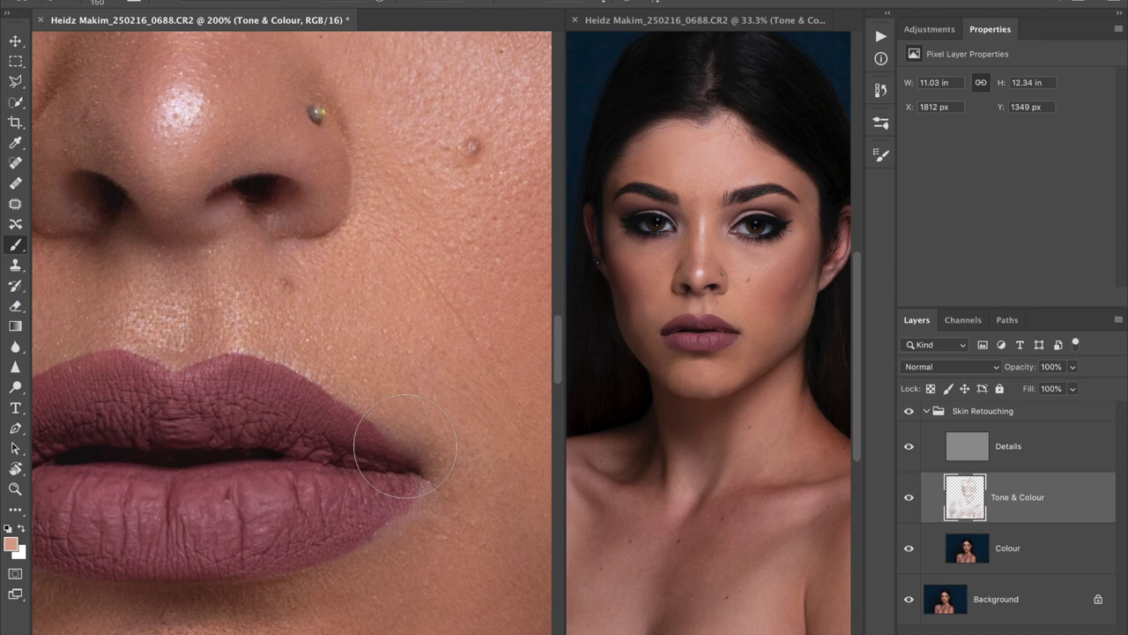
scroll(405, 445, down, 2)
scroll(406, 445, left, 2)
- Compare the nose and mouth area with the Tone & Colour layer hidden and shown
click(910, 499)
click(909, 498)
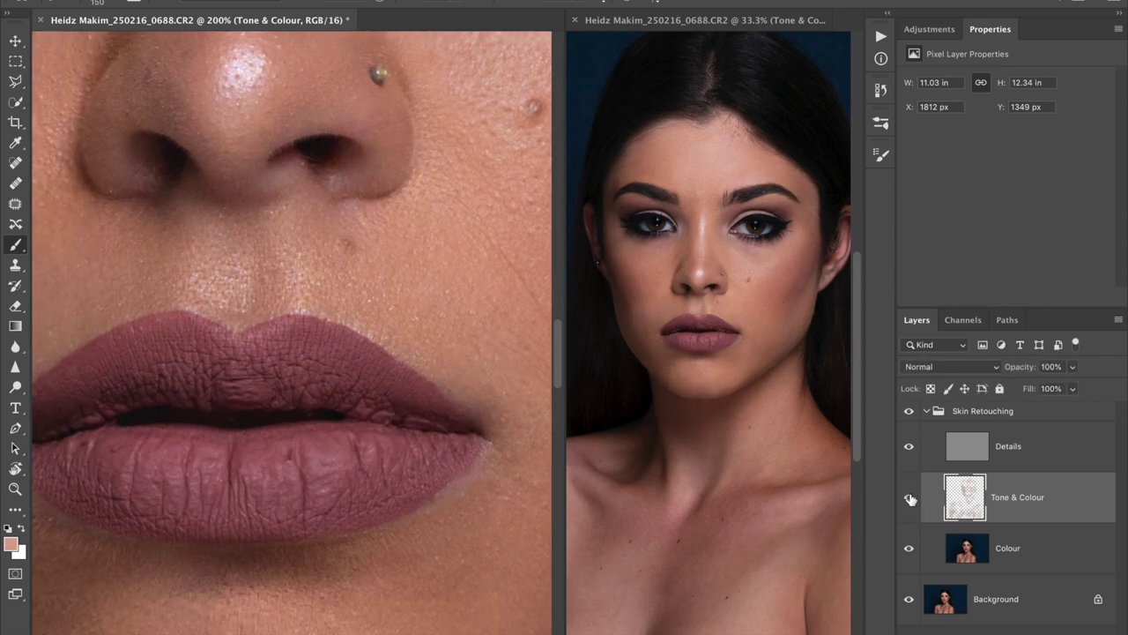
click(910, 499)
click(910, 499)
click(910, 499)
click(910, 499)
- Soften the shine and uneven tone between the nose and upper lip, using sampled skin colours and a brush reduced to 70
click(302, 275)
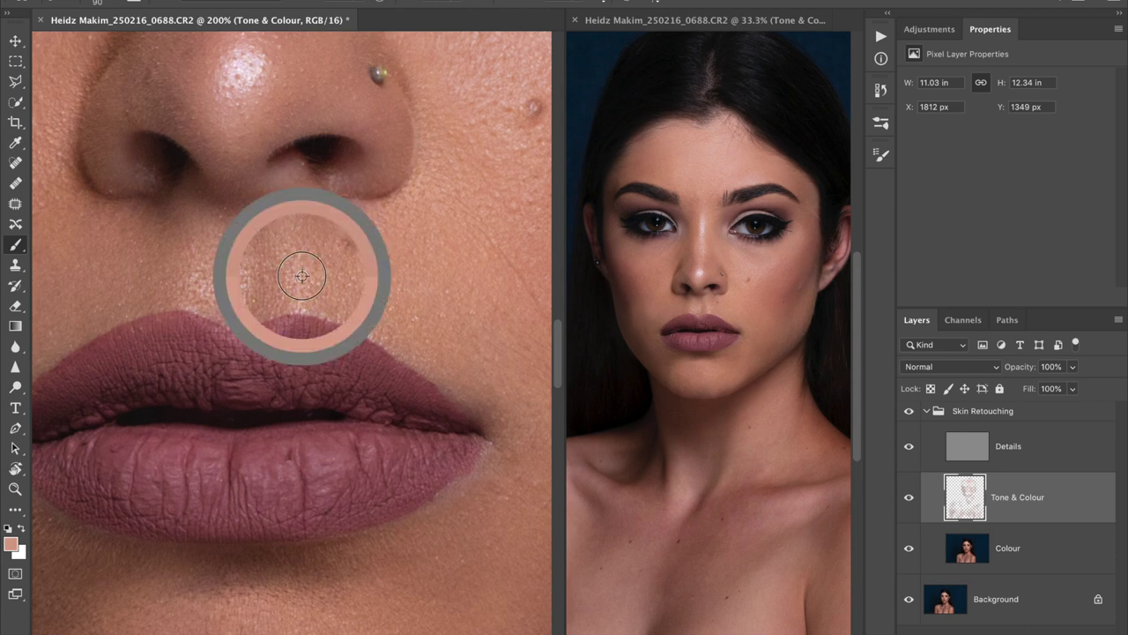
click(294, 323)
click(346, 288)
click(298, 299)
key(bracketleft)
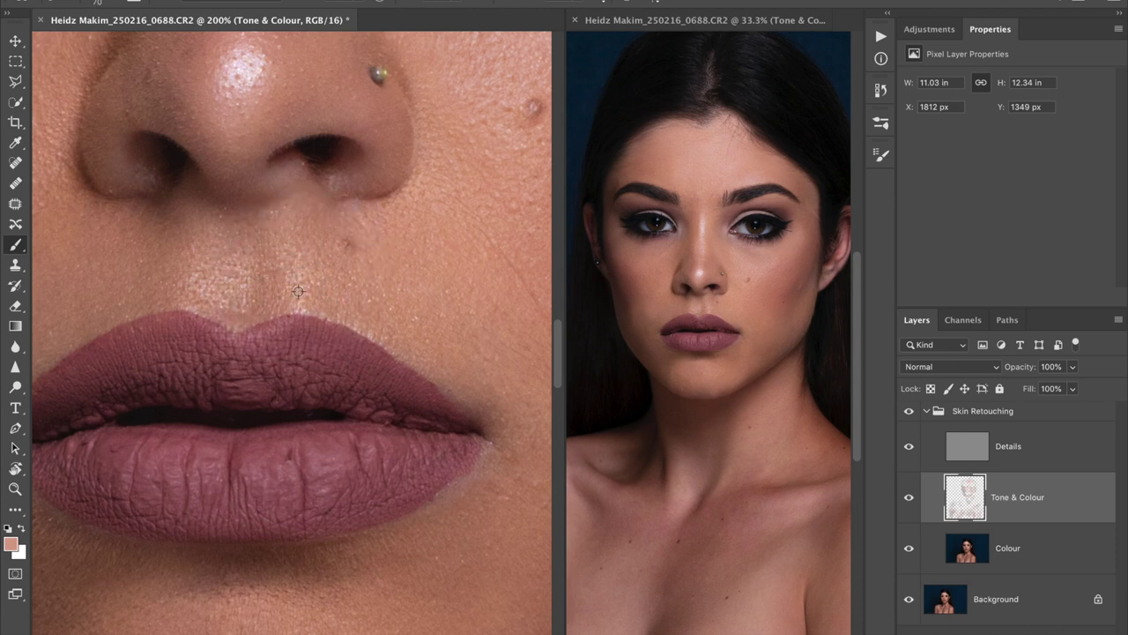
alt+click(275, 297)
click(219, 239)
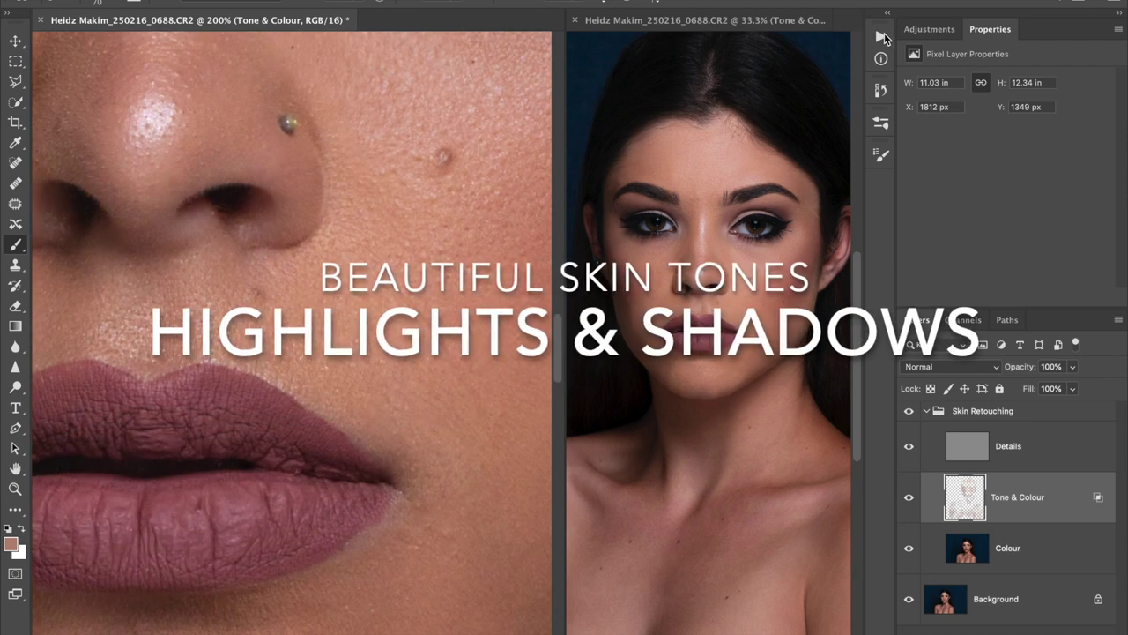
- Look over the face and shoulders, and run the Highlights & Shadows action from Beautiful Skin Tones v1.0
click(882, 36)
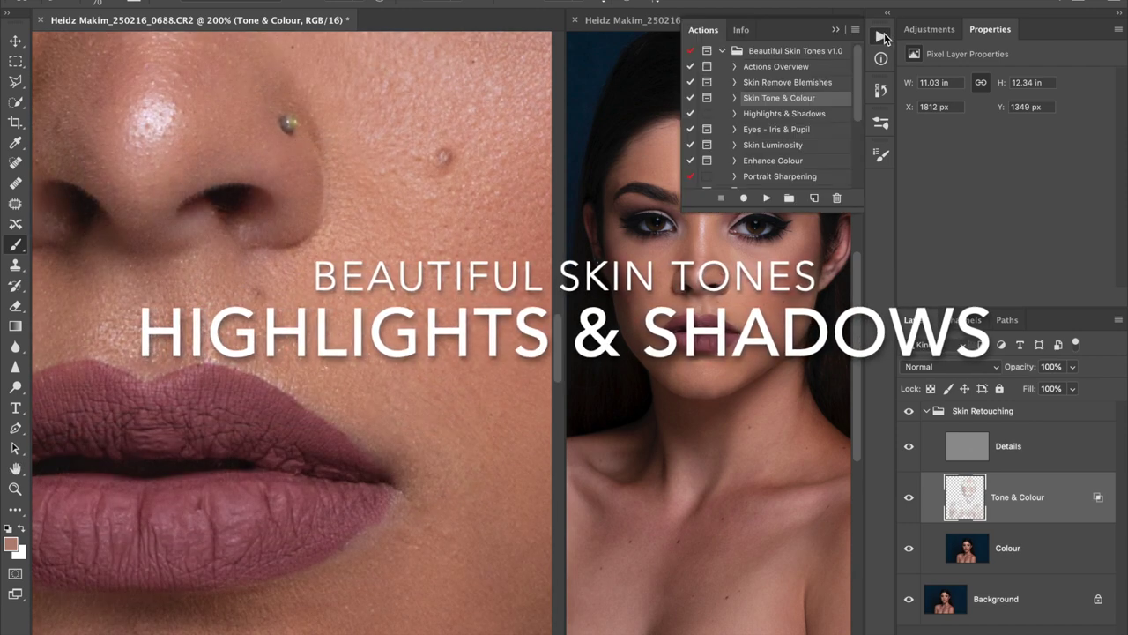
click(795, 113)
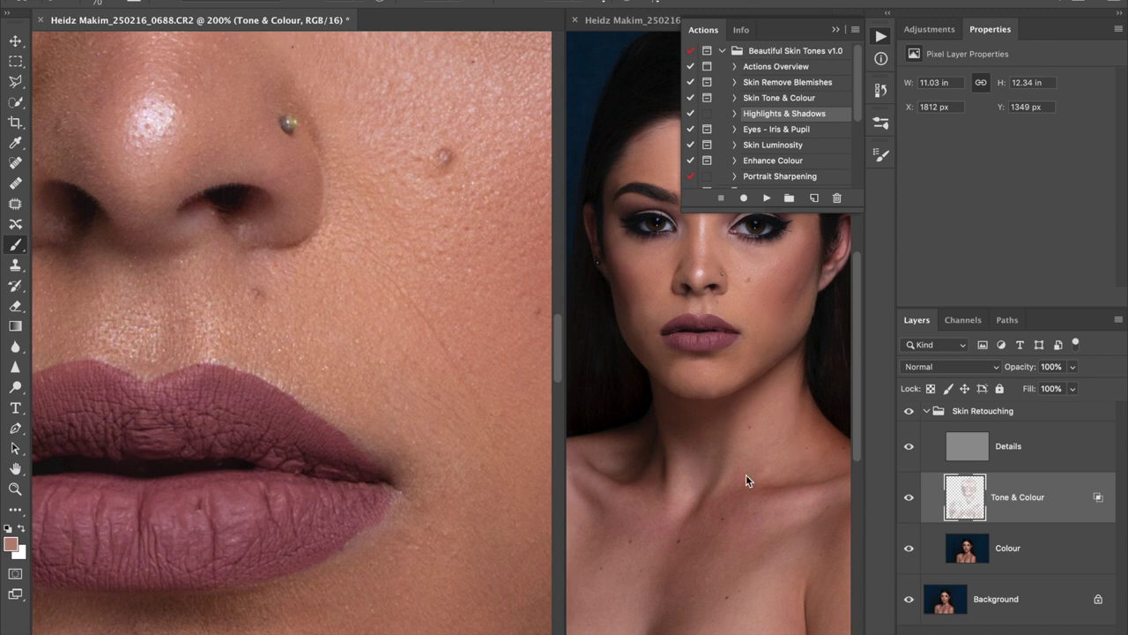
scroll(659, 545, down, 5)
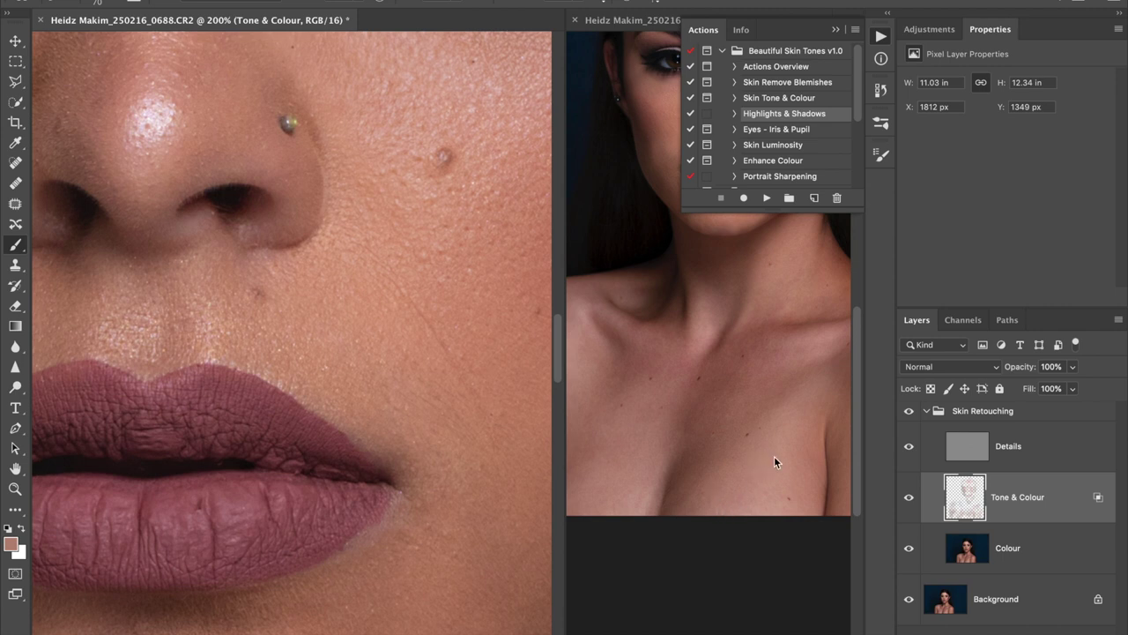
scroll(601, 506, up, 2)
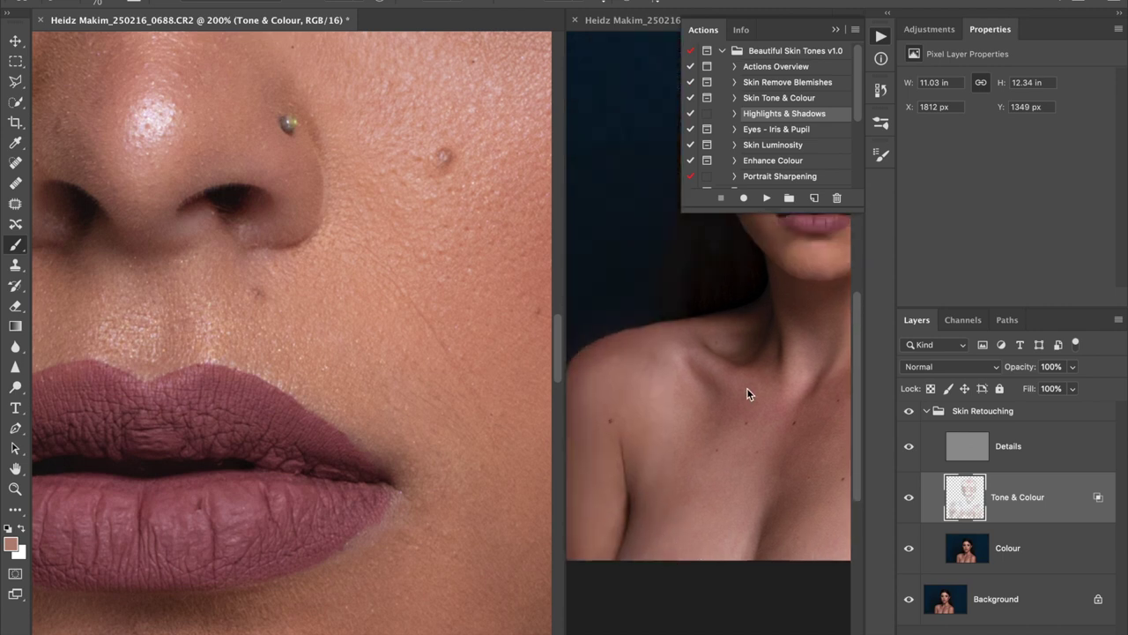
scroll(631, 456, up, 10)
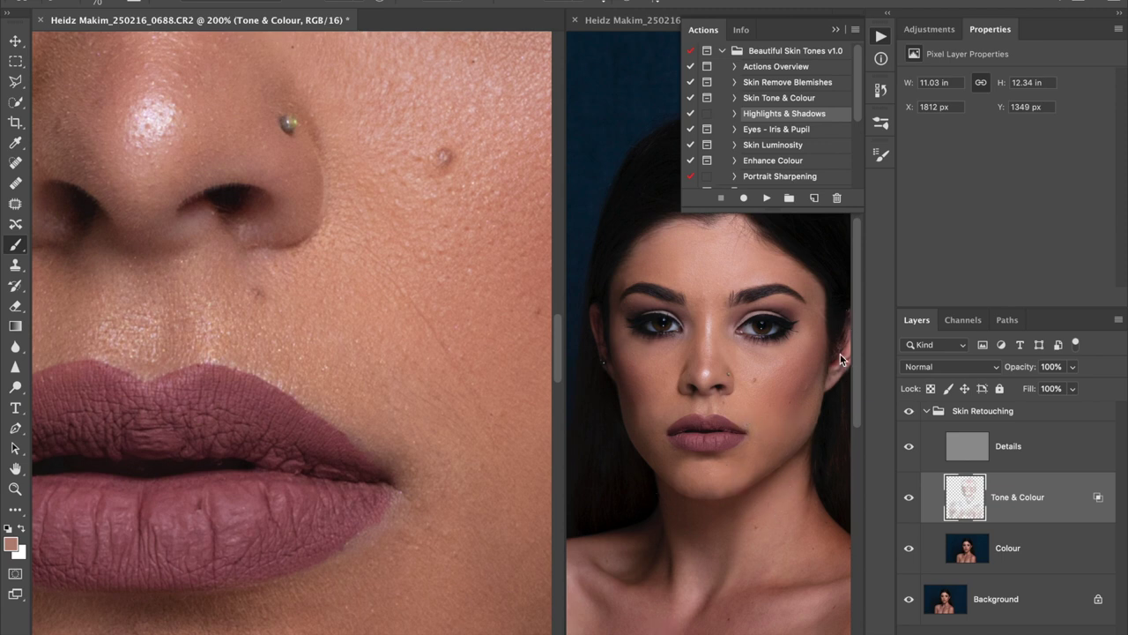
scroll(816, 445, down, 3)
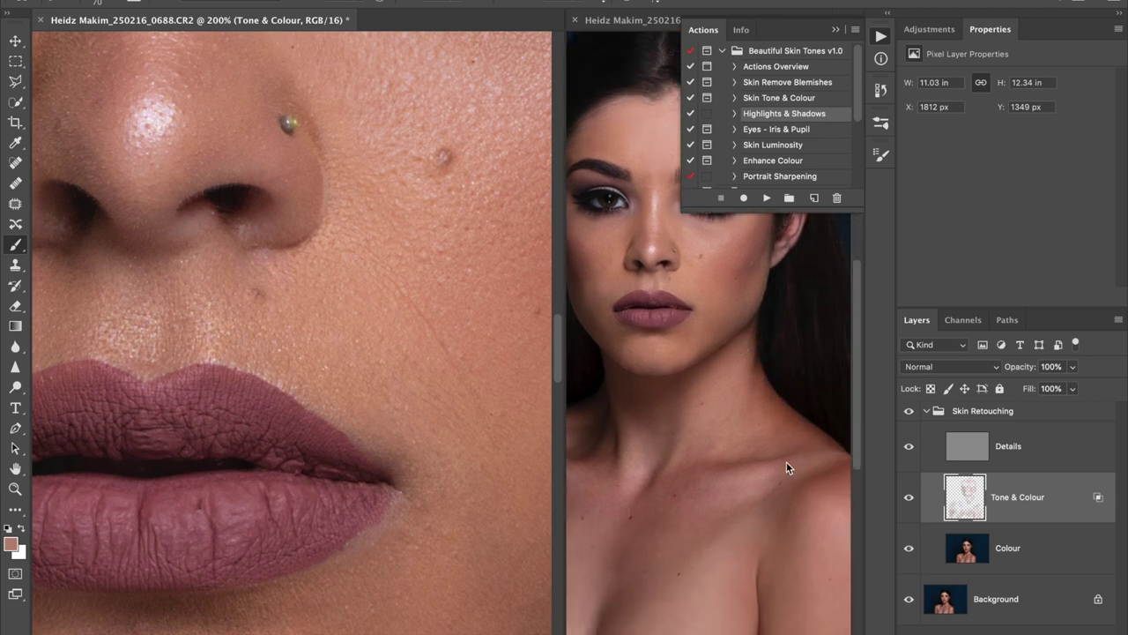
scroll(786, 461, up, 3)
scroll(786, 460, right, 2)
scroll(786, 461, down, 1)
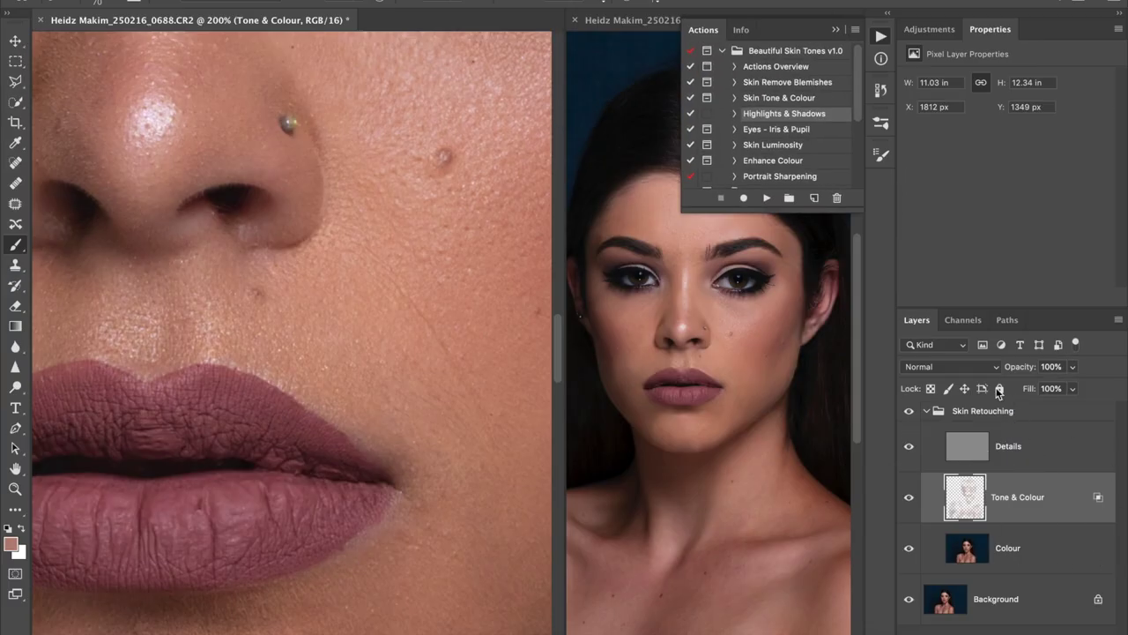
click(767, 199)
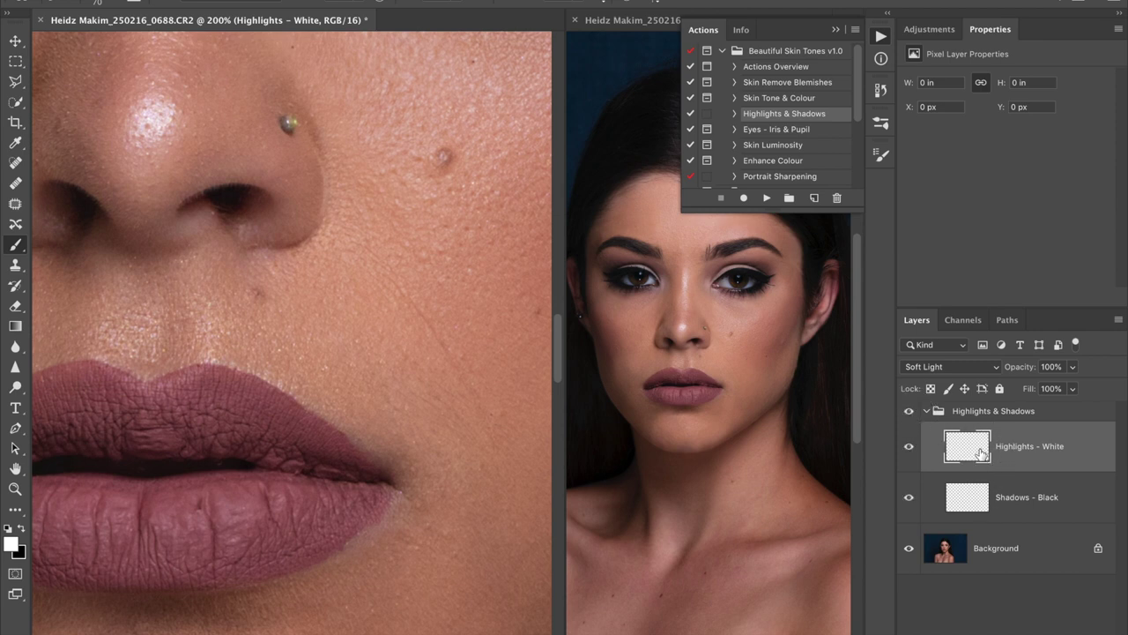
- Show the face at 66.7% and paint white under both eyes and down the nose bridge on the Highlights - White layer
click(1017, 496)
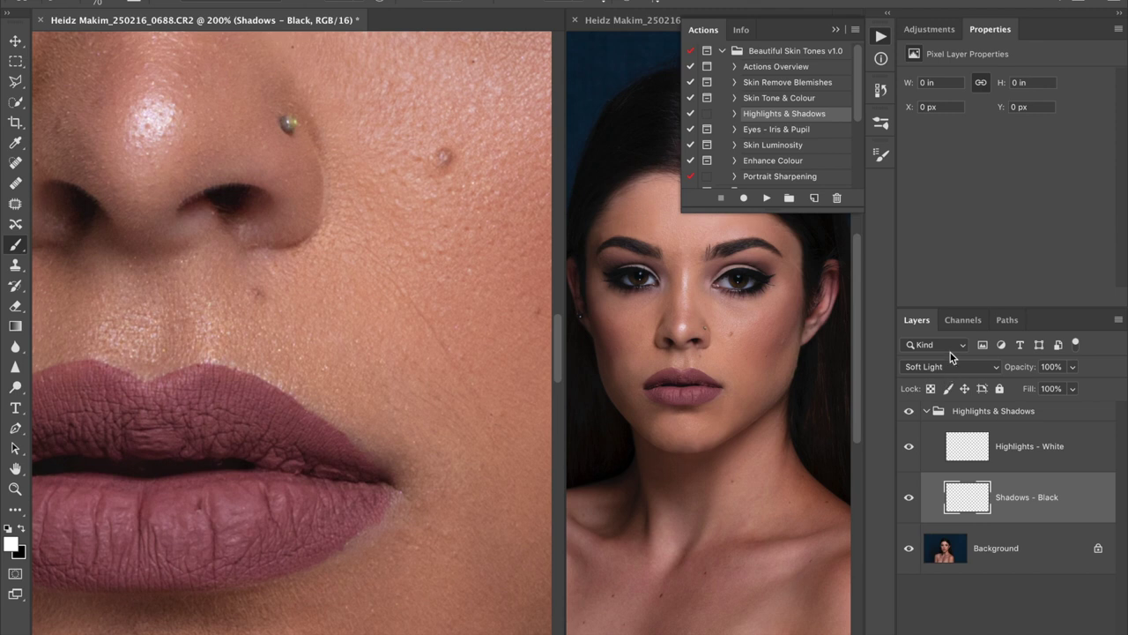
click(1045, 448)
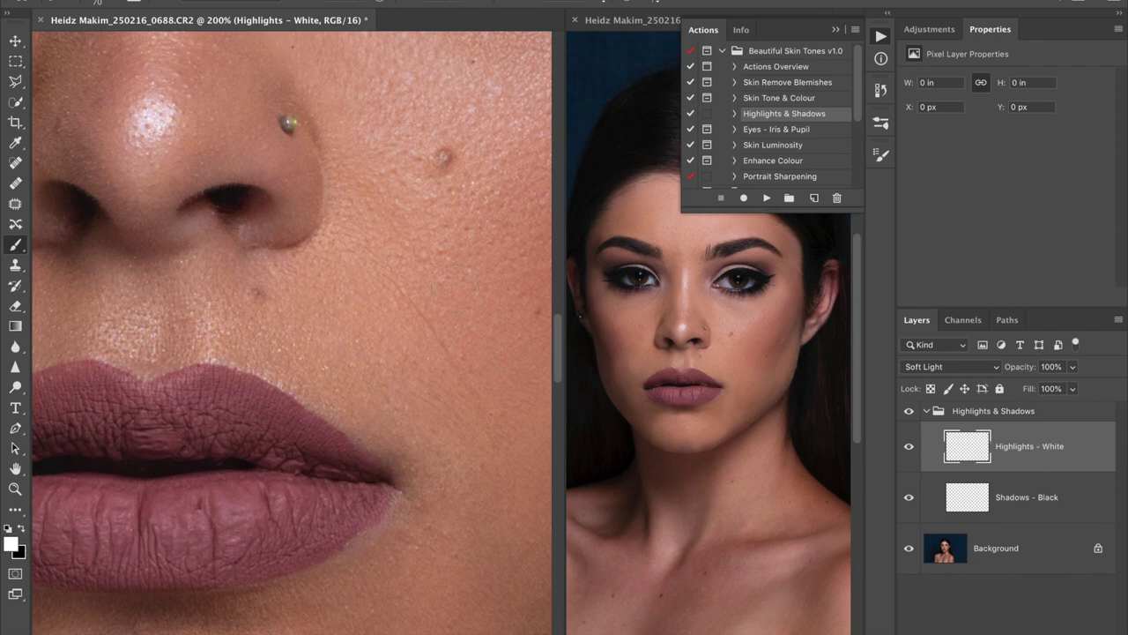
key(ctrl+minus)
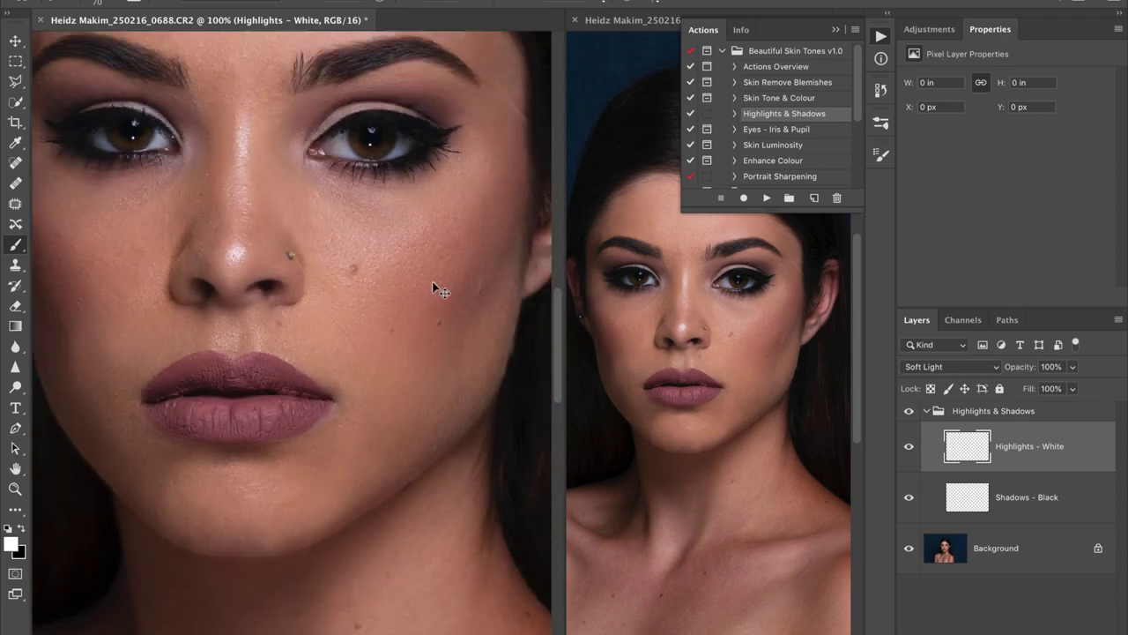
key(ctrl+minus)
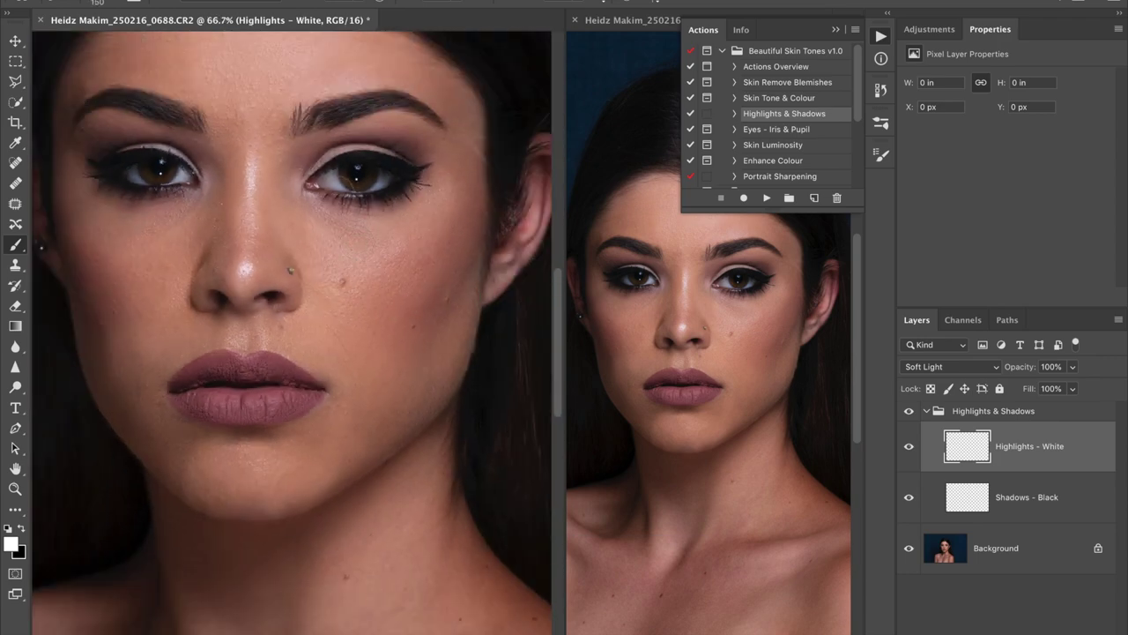
mouse_move(327, 213)
mouse_down()
mouse_move(396, 219)
mouse_move(365, 260)
mouse_move(335, 234)
mouse_move(350, 260)
mouse_up()
mouse_move(167, 210)
mouse_down()
mouse_move(153, 255)
mouse_move(118, 227)
mouse_move(116, 206)
mouse_move(151, 237)
mouse_move(168, 218)
mouse_move(160, 252)
mouse_move(134, 239)
mouse_up()
drag(262, 181, 251, 251)
- Brighten the centre of the forehead with white, undoing the first stroke and repainting it
scroll(260, 119, up, 3)
mouse_move(269, 185)
mouse_down()
mouse_move(277, 176)
mouse_move(234, 194)
mouse_move(239, 138)
mouse_move(265, 132)
mouse_up()
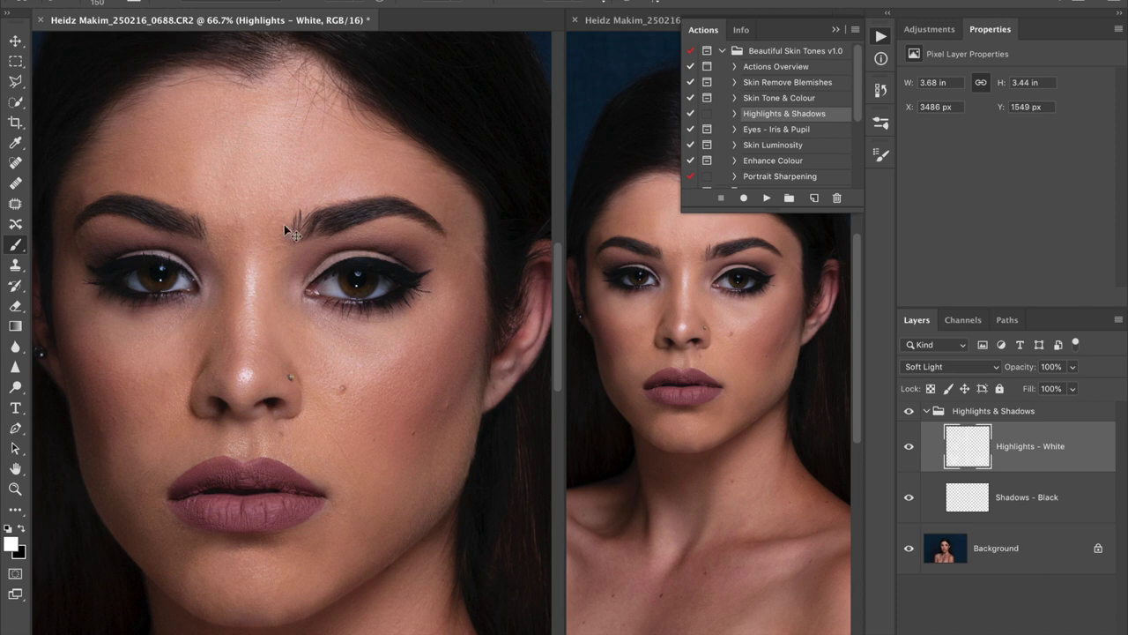
key(ctrl+z)
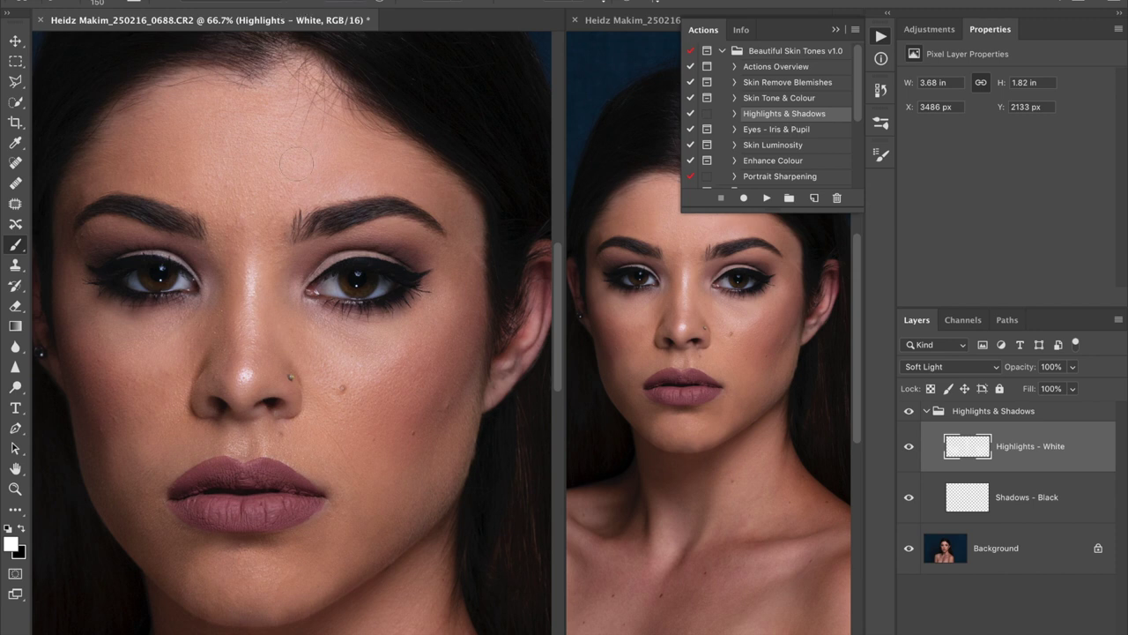
drag(271, 105, 248, 169)
- Add a white highlight across the chin with the brush enlarged to 250
scroll(271, 396, down, 3)
scroll(299, 370, down, 1)
scroll(299, 370, left, 1)
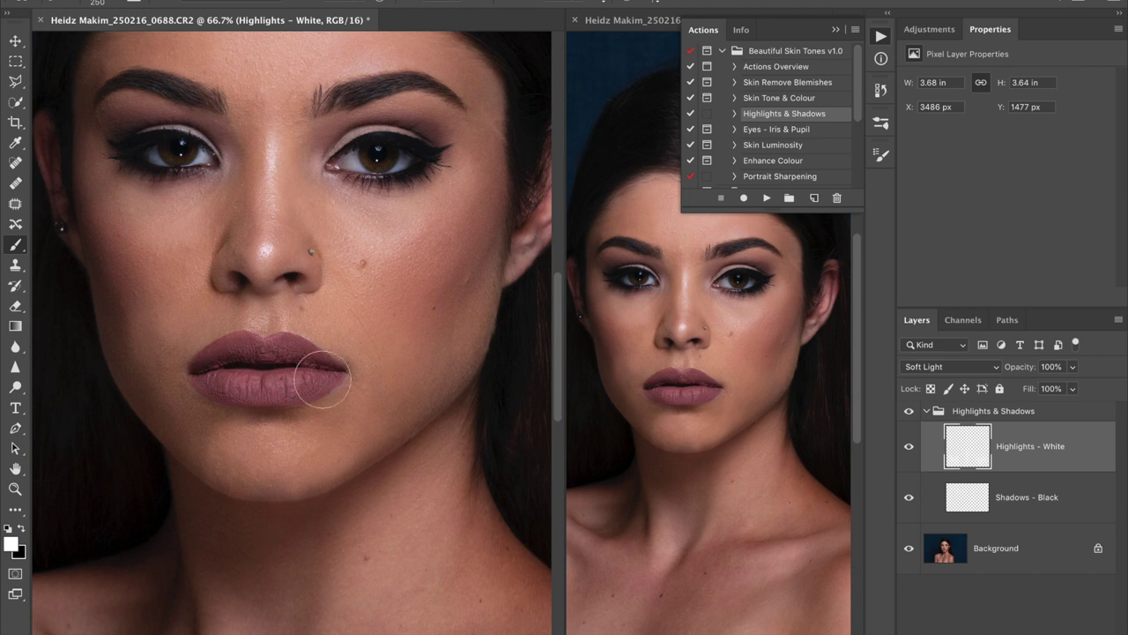
drag(247, 445, 278, 464)
- Paint white highlights along the lit side of the neck and down the front of the throat
scroll(278, 464, down, 1)
scroll(286, 448, down, 1)
scroll(287, 448, left, 1)
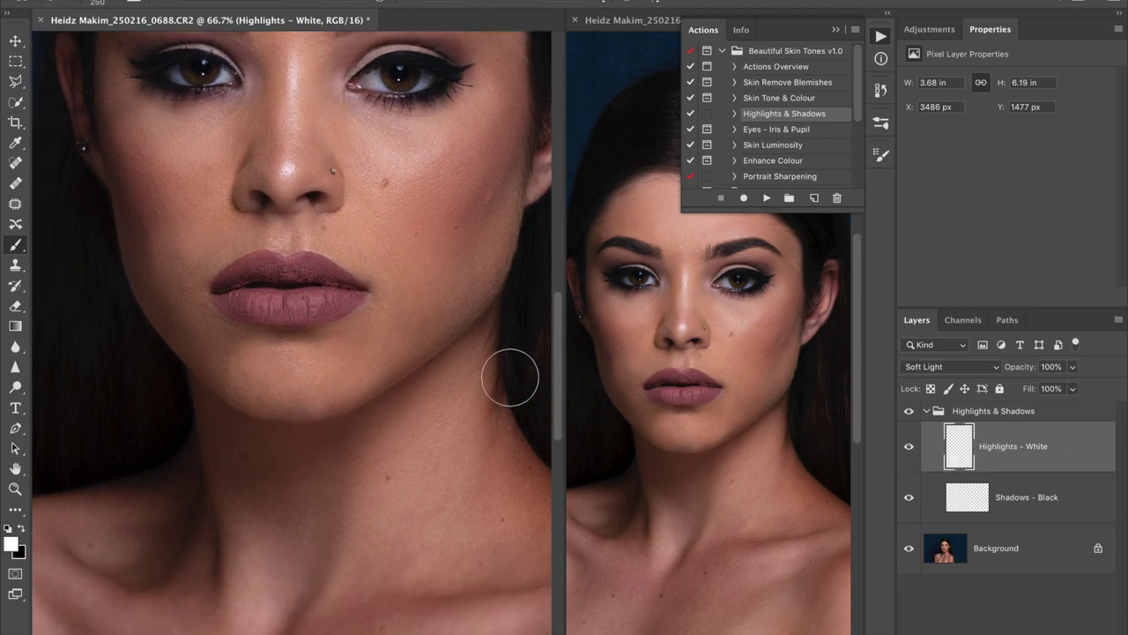
drag(469, 415, 411, 516)
scroll(411, 517, down, 4)
scroll(338, 419, down, 2)
scroll(338, 419, left, 1)
drag(304, 313, 308, 375)
- Reduce the brush to 175 and highlight both collarbones with white
key(bracketleft)
key(bracketleft)
key(bracketleft)
mouse_move(106, 323)
mouse_down()
mouse_move(149, 355)
mouse_move(168, 347)
mouse_up()
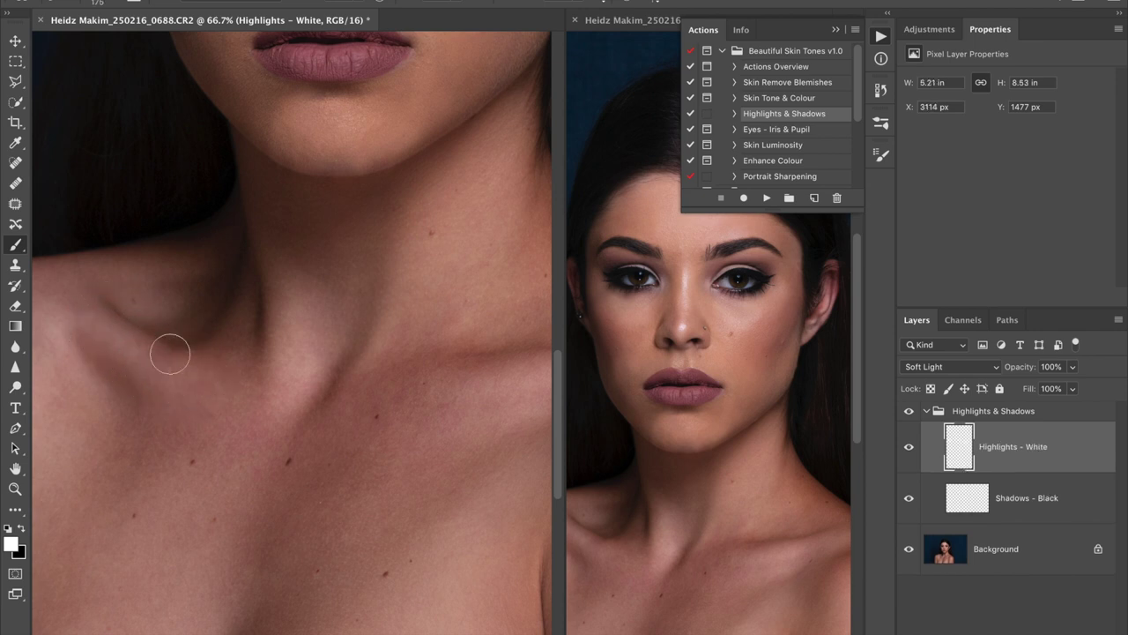
scroll(176, 371, right, 3)
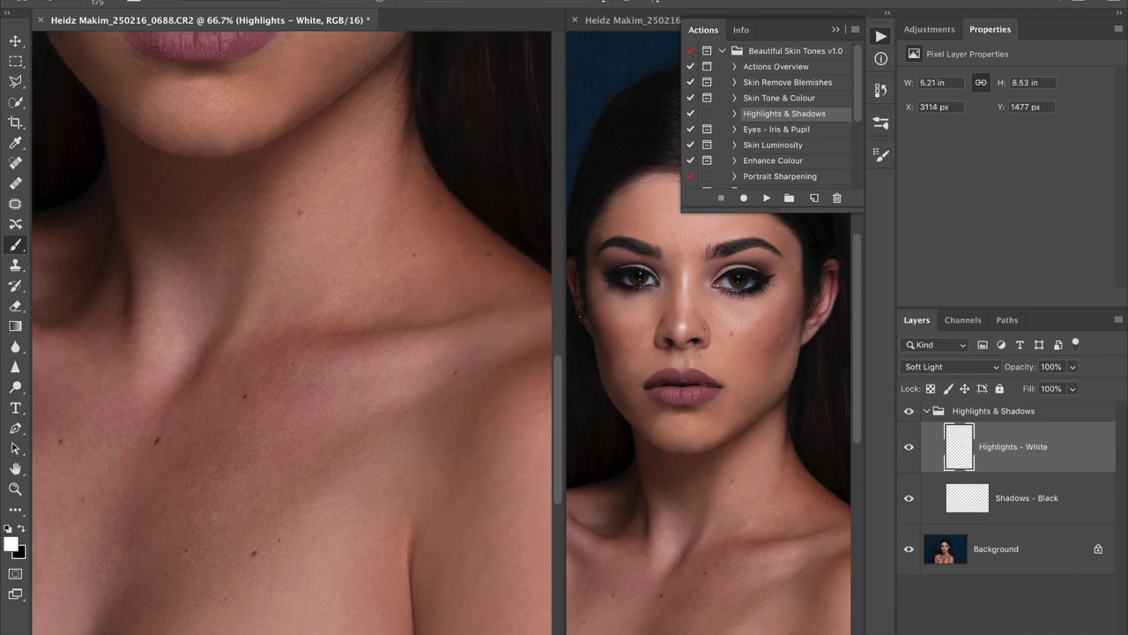
drag(504, 306, 469, 335)
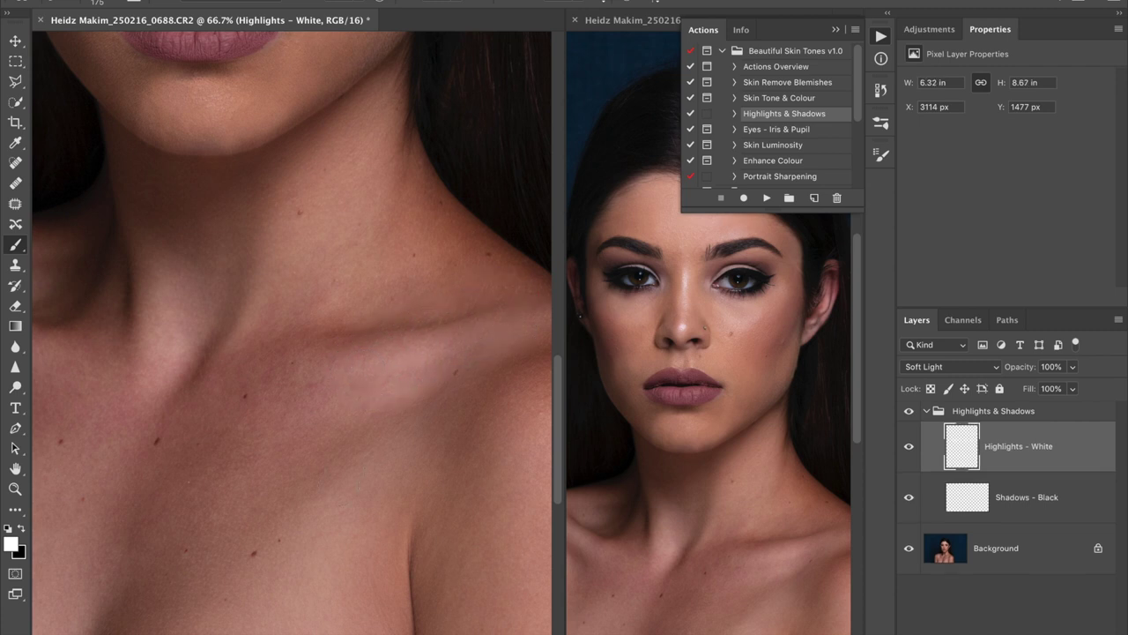
- Brighten both sides of the chest and the area towards the shoulder with a soft white brush of size 700
scroll(291, 335, down, 5)
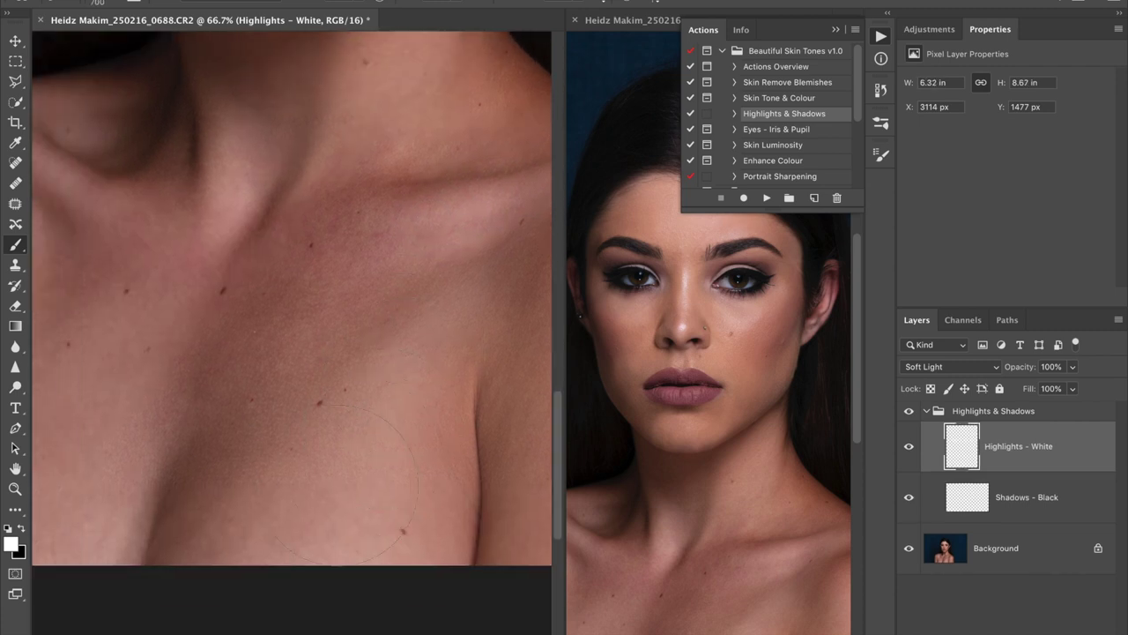
click(357, 511)
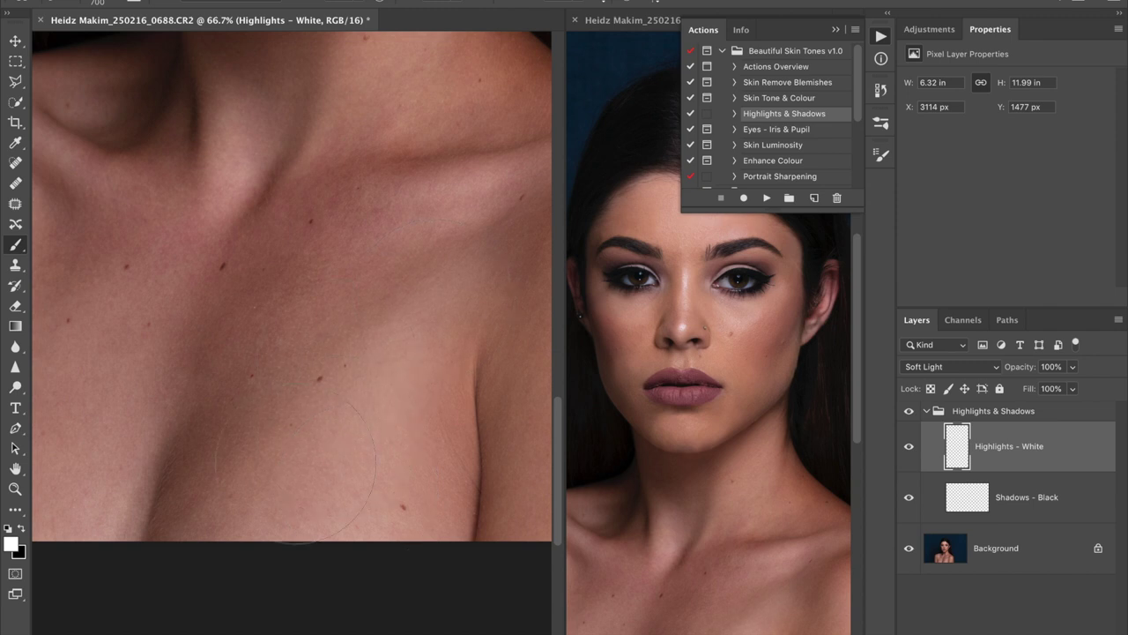
scroll(291, 453, left, 5)
click(230, 410)
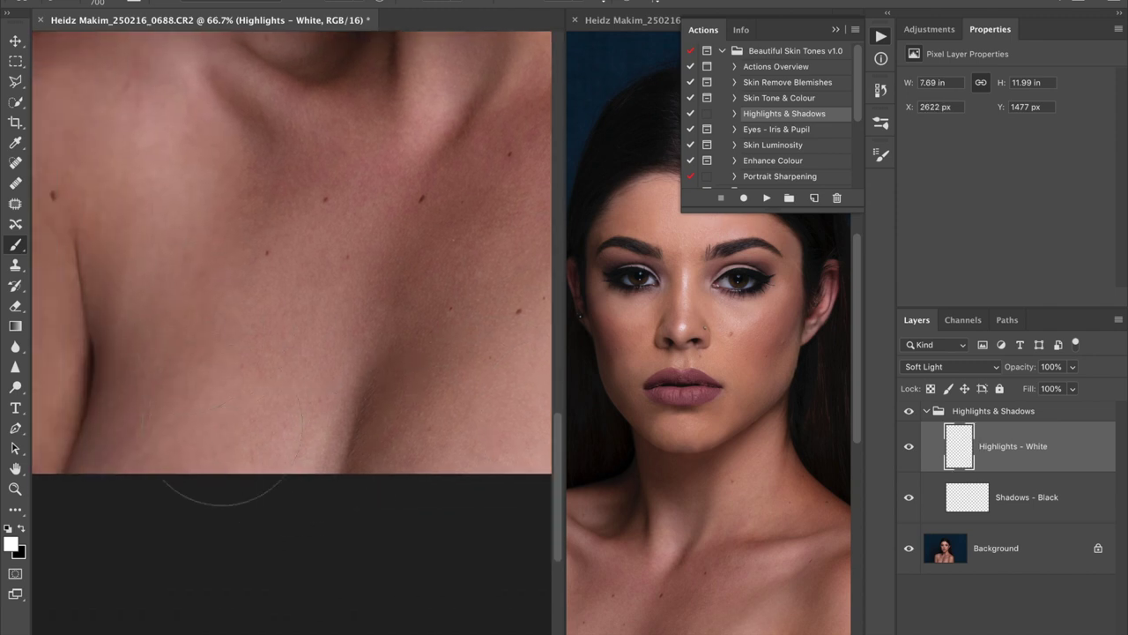
right_click(185, 329)
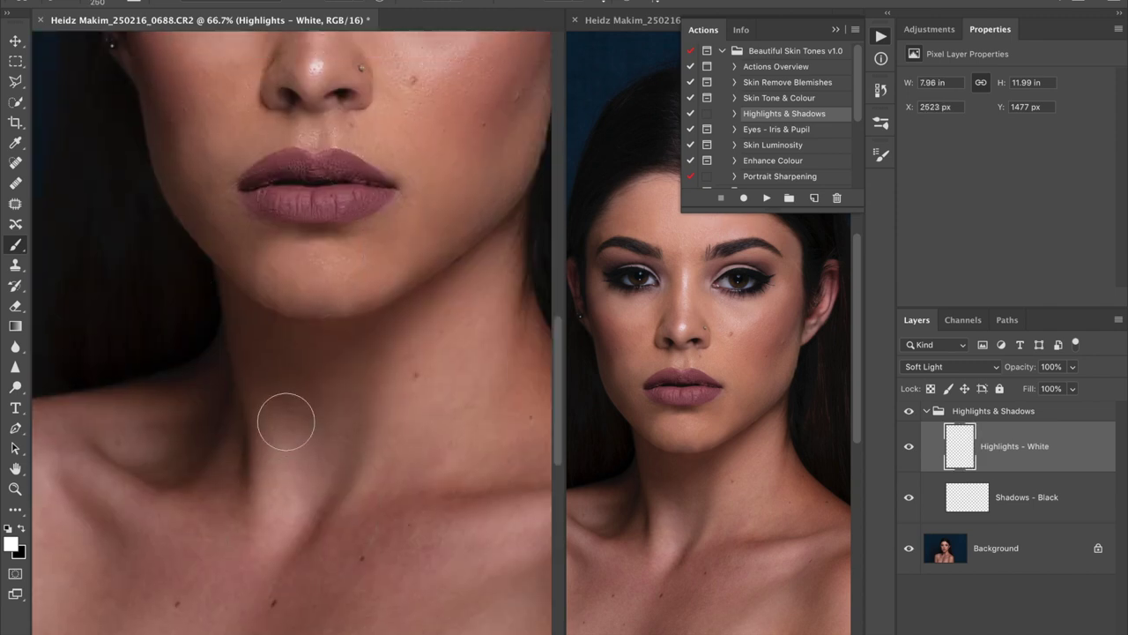
- Set the opacity of the Highlights - White layer to 30%
scroll(286, 421, up, 5)
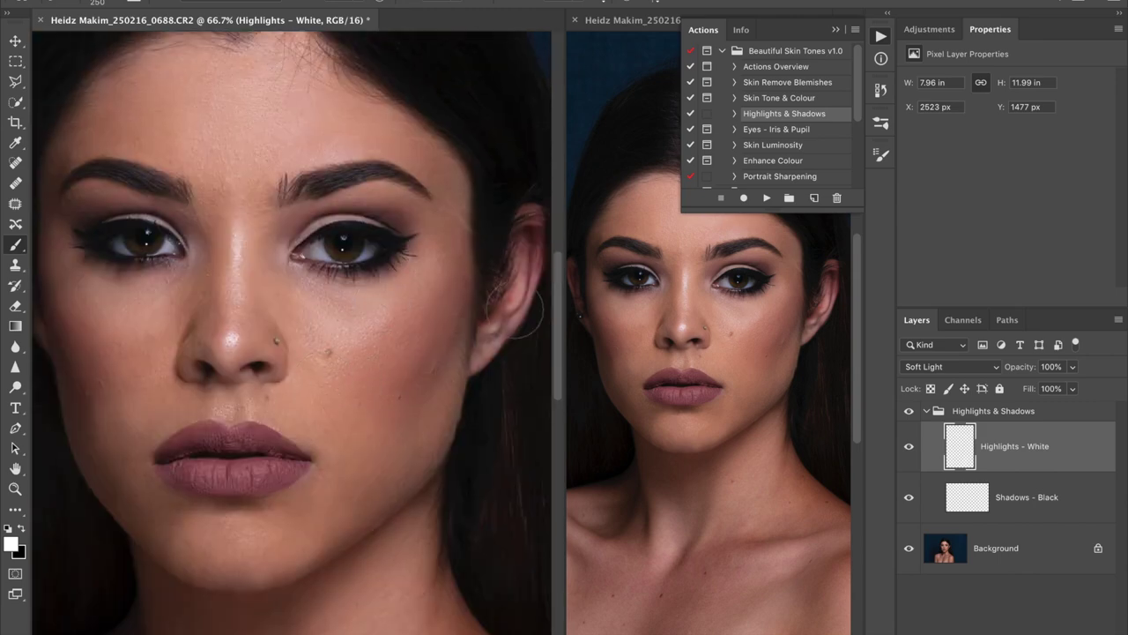
scroll(430, 288, up, 1)
key(super+plus)
key(super+plus)
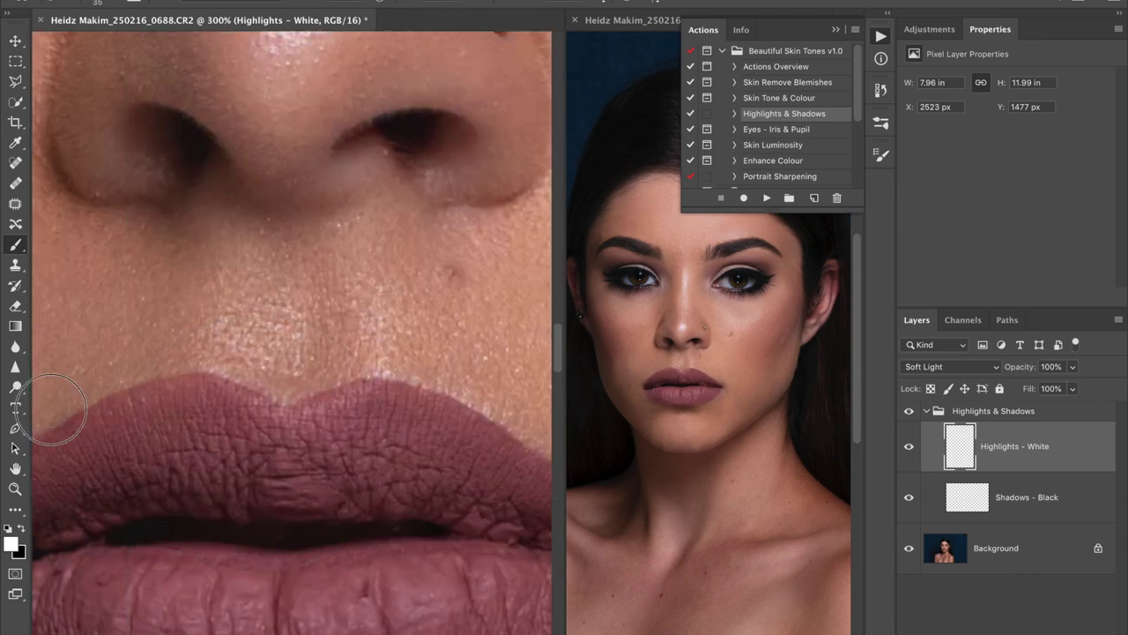
key(v)
key(3)
key(b)
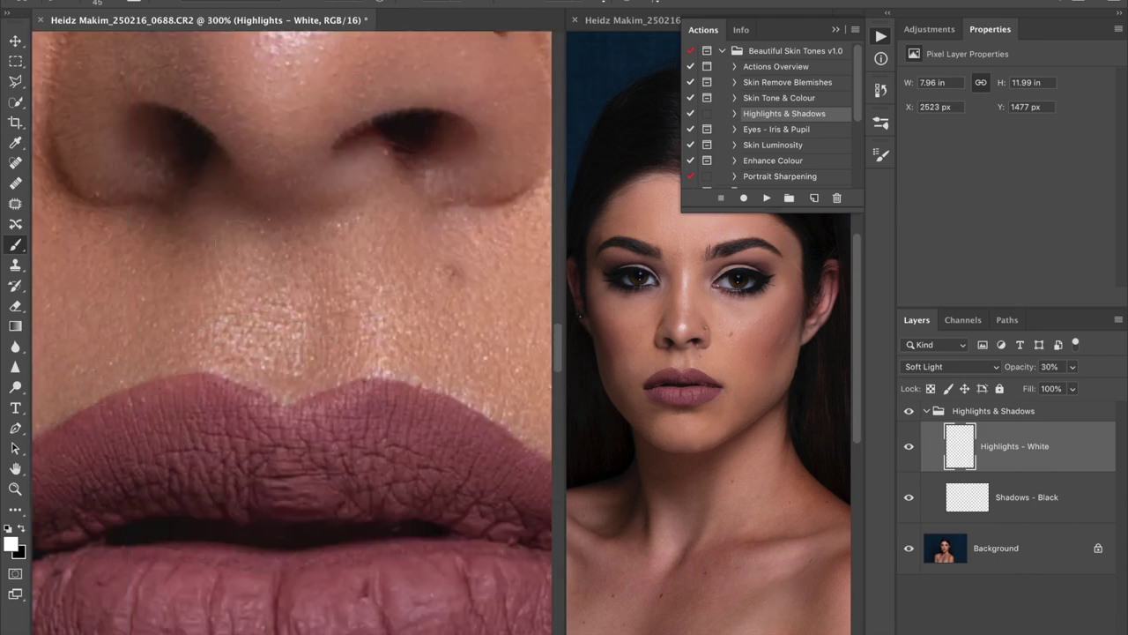
drag(247, 150, 123, 416)
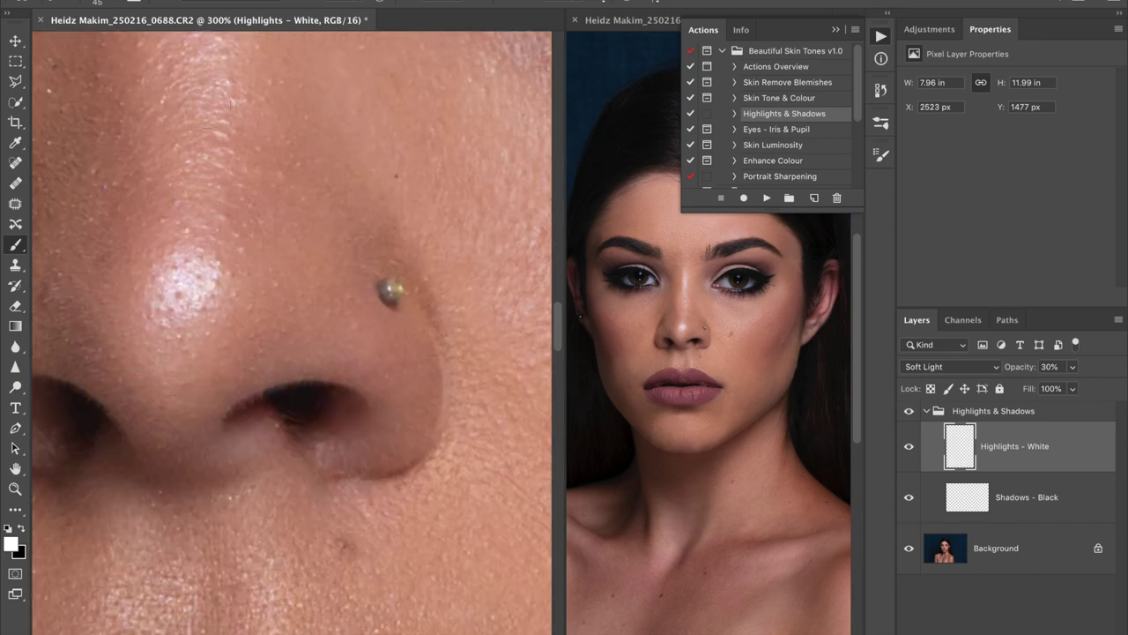
drag(209, 146, 275, 430)
scroll(272, 337, down, 4)
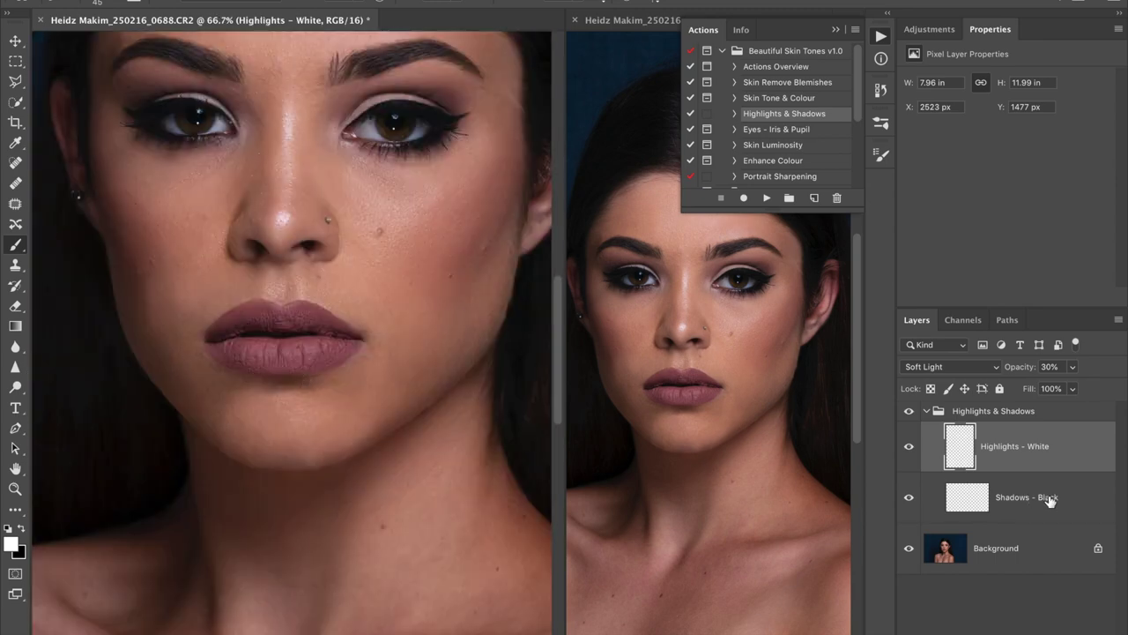
- On the Shadows - Black layer, paint black shadows along both cheeks with a brush of size 300
click(1049, 501)
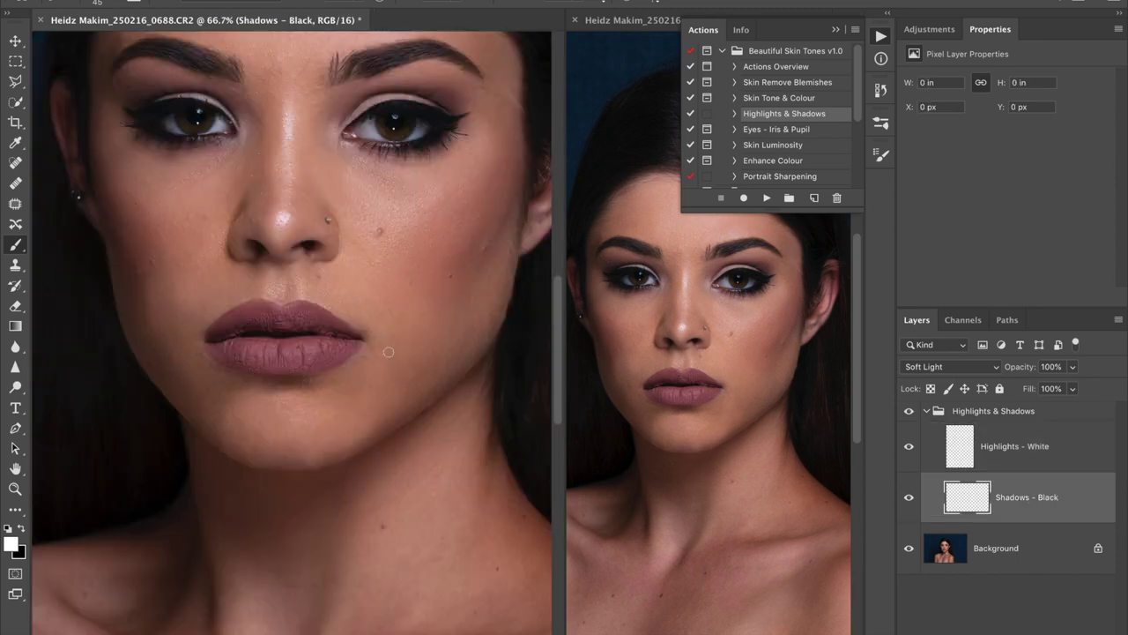
click(22, 529)
key(bracketright)
key(bracketright)
key(bracketright)
key(bracketright)
key(bracketright)
drag(305, 2, 291, 2)
key(bracketright)
key(bracketright)
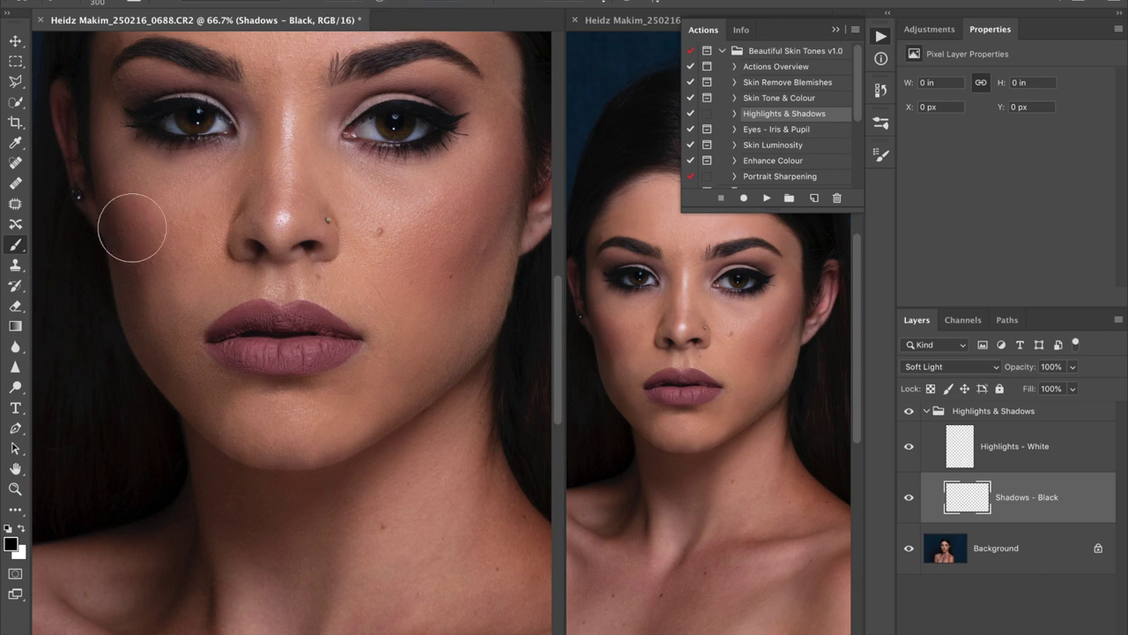
drag(124, 207, 146, 273)
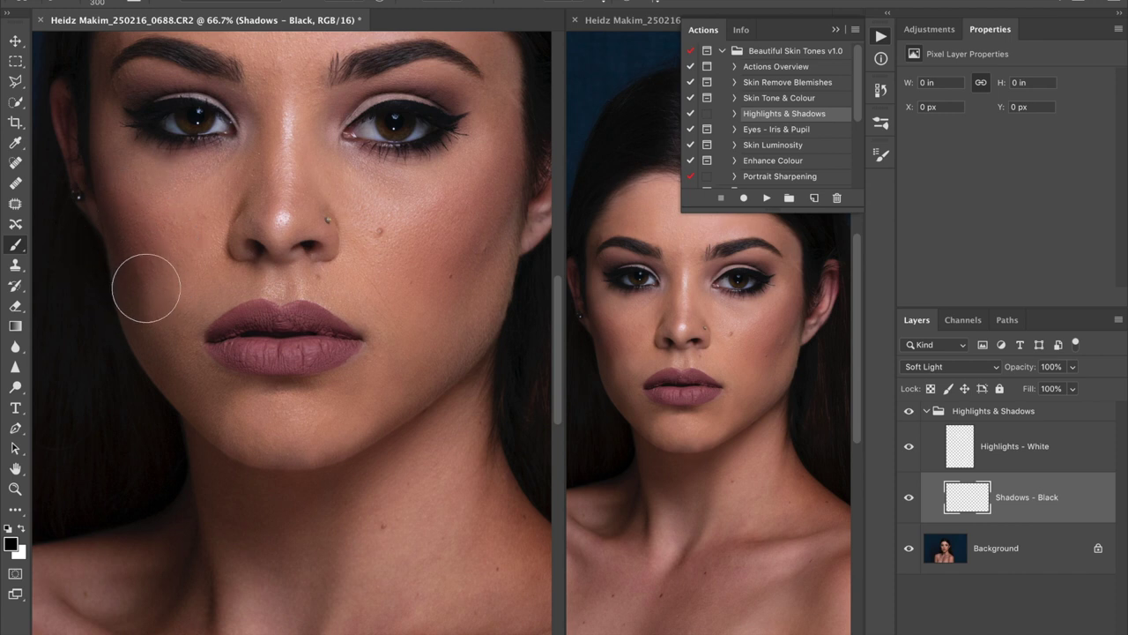
drag(105, 163, 159, 283)
mouse_move(514, 198)
mouse_down()
mouse_move(470, 261)
mouse_move(512, 164)
mouse_move(479, 238)
mouse_up()
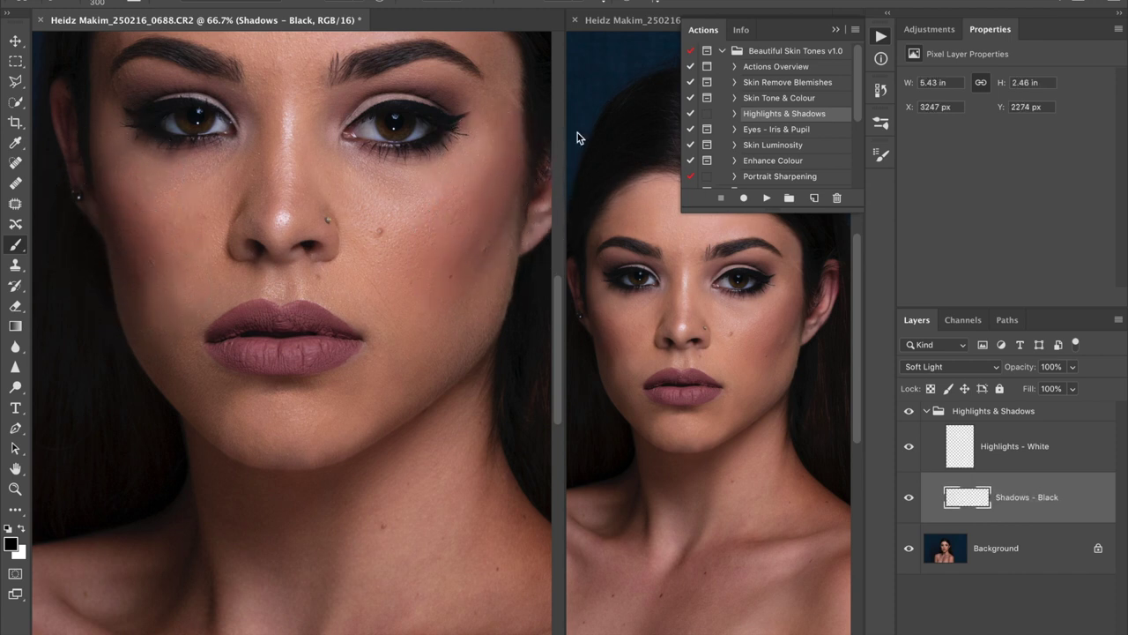
- Close the second document view and paint black shadows around the edges of the forehead and face
click(575, 20)
drag(394, 119, 583, 296)
mouse_move(579, 101)
mouse_down()
mouse_move(516, 86)
mouse_move(438, 92)
mouse_move(353, 121)
mouse_up()
click(250, 269)
- Reduce the brush to 175 and shade the jawline and the area beneath the chin with black
key([)
key([)
key([)
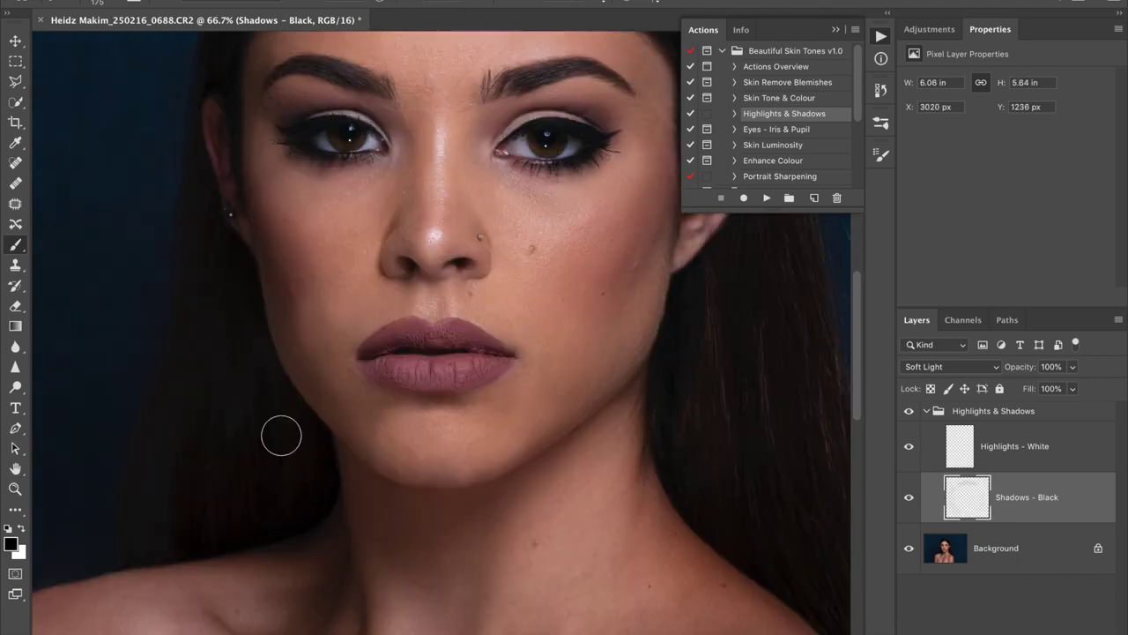
drag(332, 453, 447, 504)
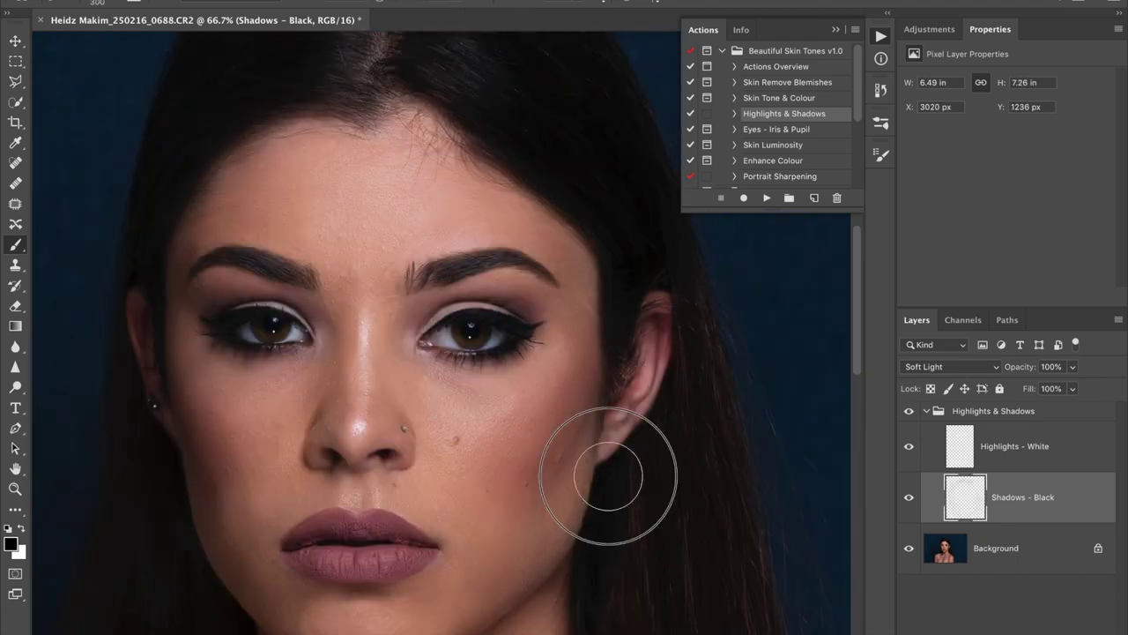
- Paint black shadows on the chest, shoulder and upper arm with a brush of size 200
key([)
key([)
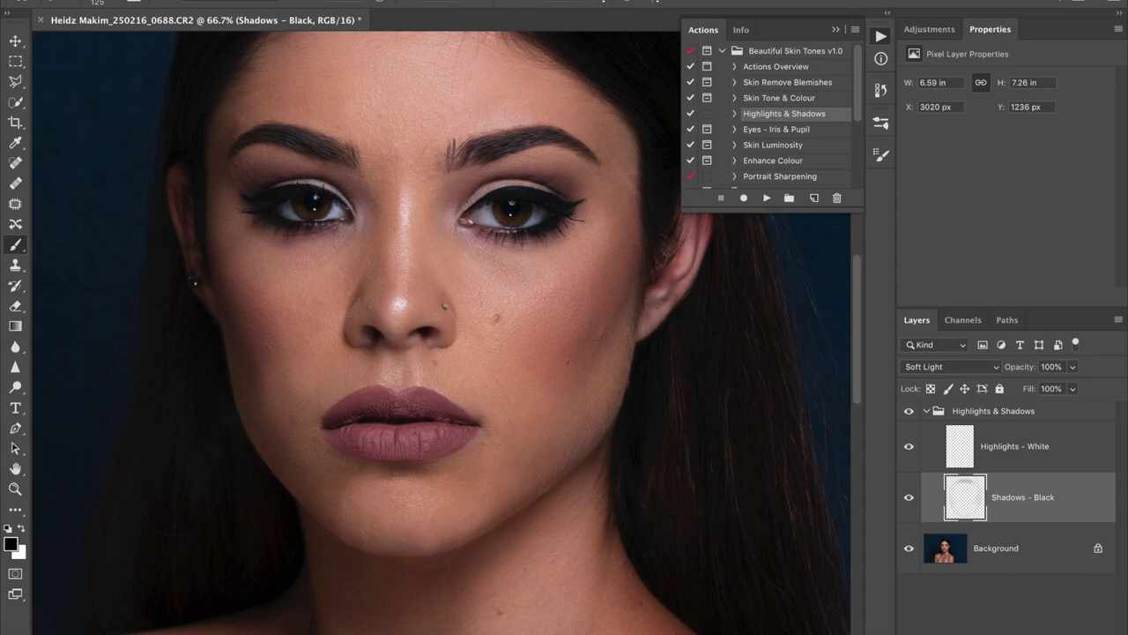
scroll(384, 213, down, 8)
key(])
key(])
key(])
drag(431, 338, 368, 438)
key(x)
key(x)
drag(51, 295, 207, 234)
drag(242, 312, 208, 352)
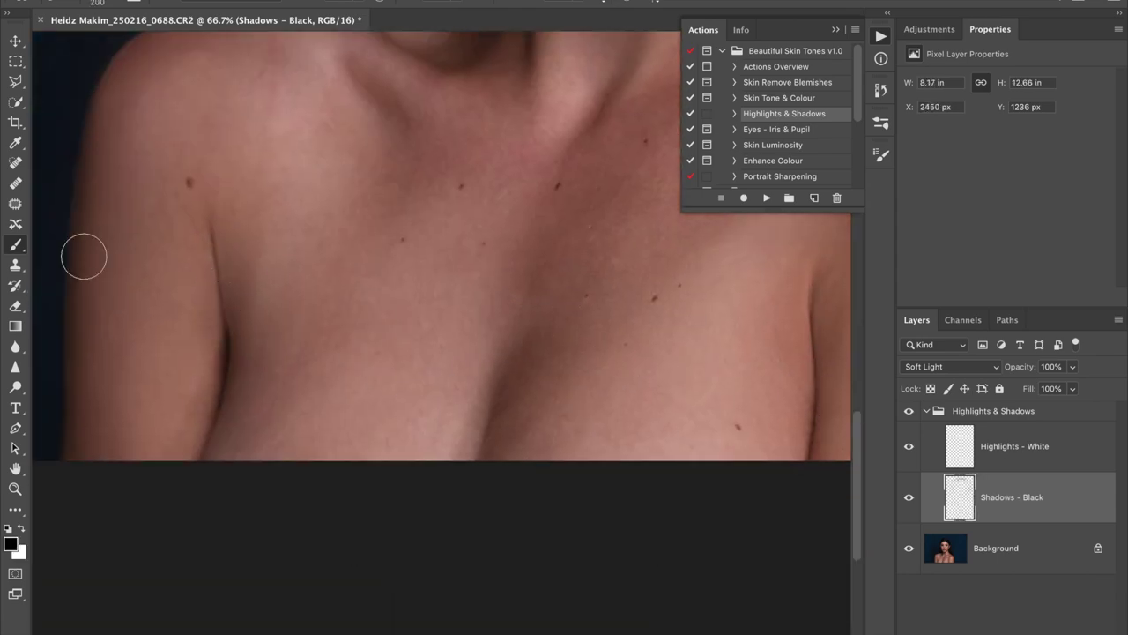
- Toggle the visibility of the Highlights & Shadows group to compare the portrait with and without the contouring
key(ctrl+minus)
key(ctrl+minus)
key(bracketright)
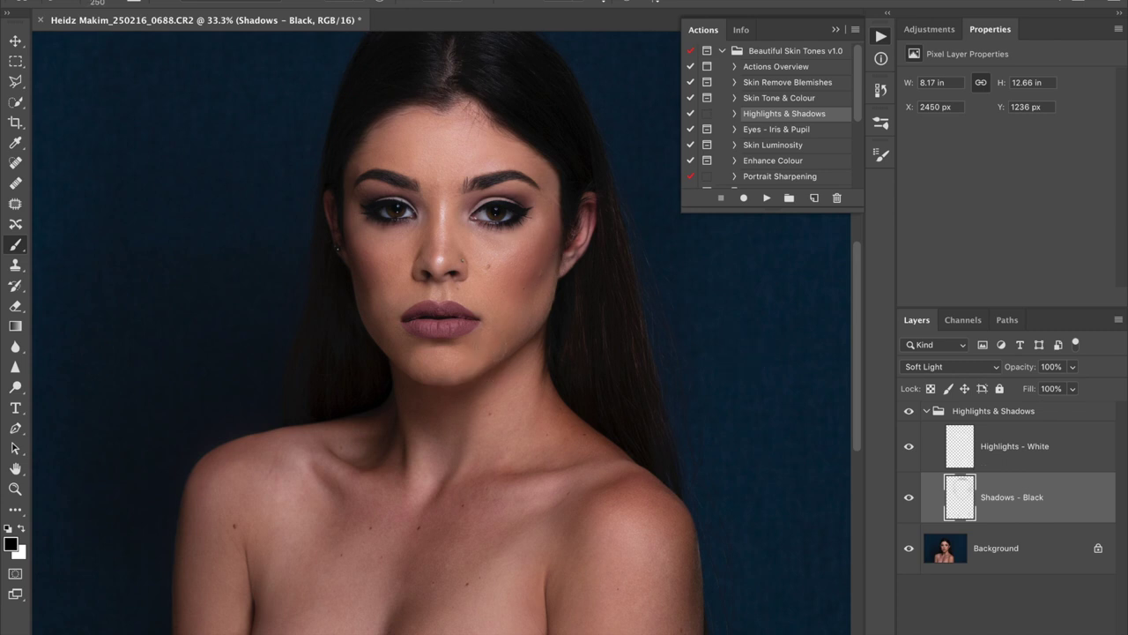
drag(353, 177, 316, 217)
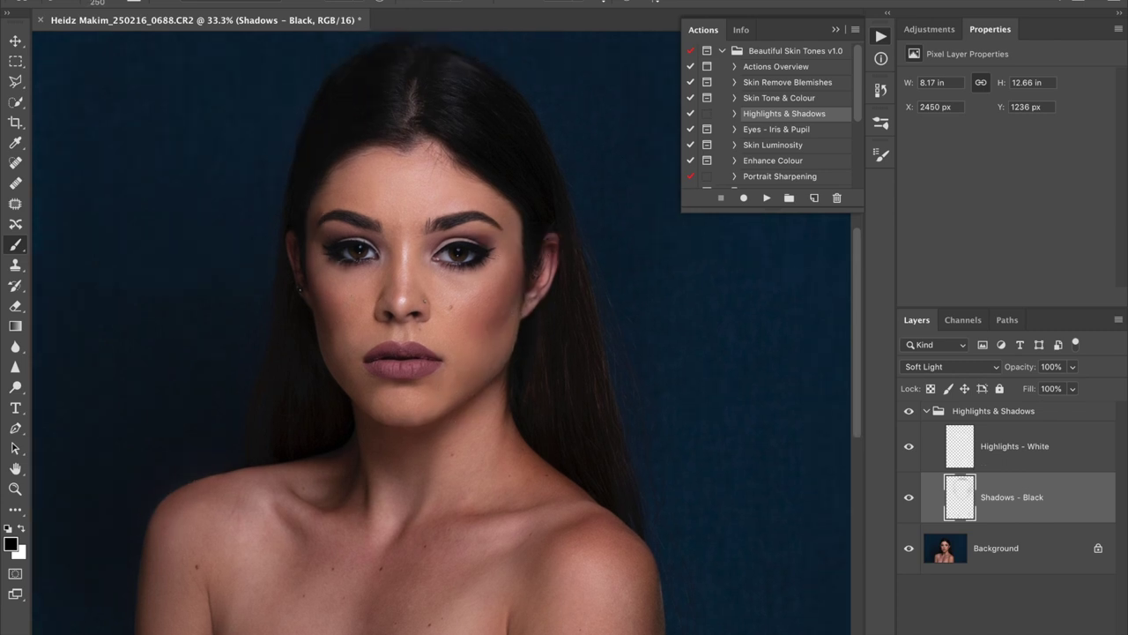
click(1028, 444)
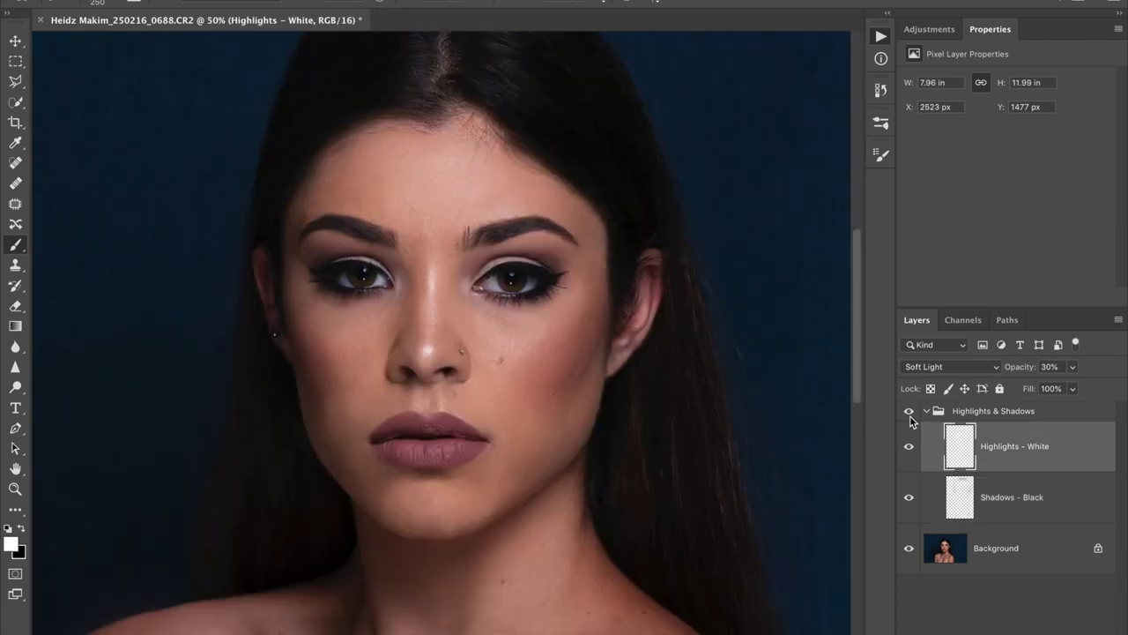
click(908, 411)
key(alt+F9)
click(910, 412)
click(909, 412)
click(910, 412)
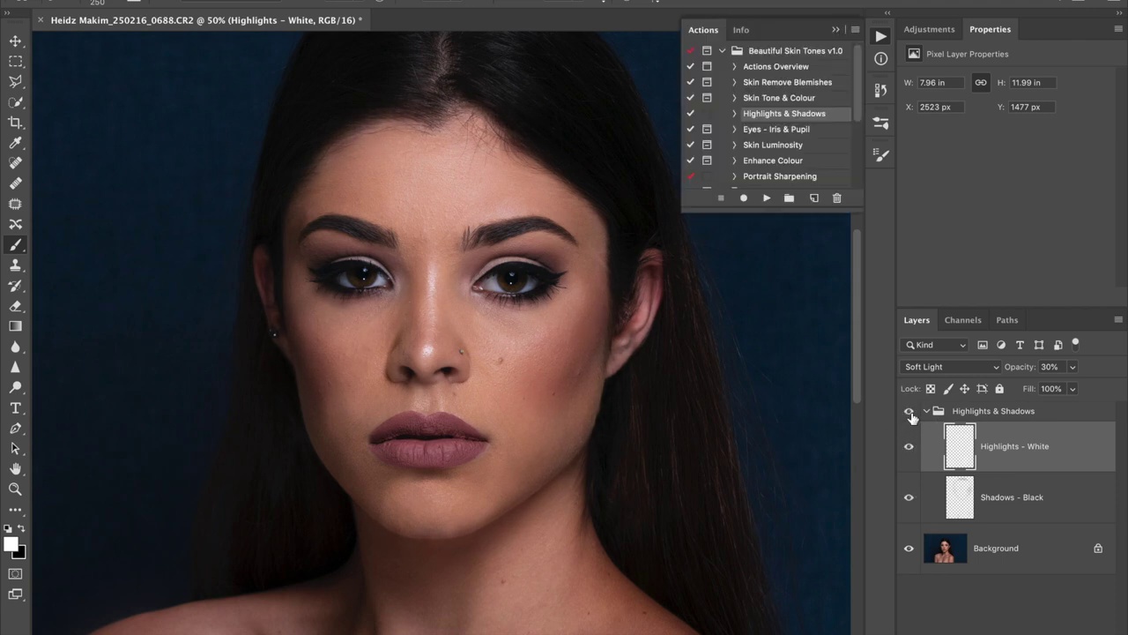
click(909, 413)
click(909, 412)
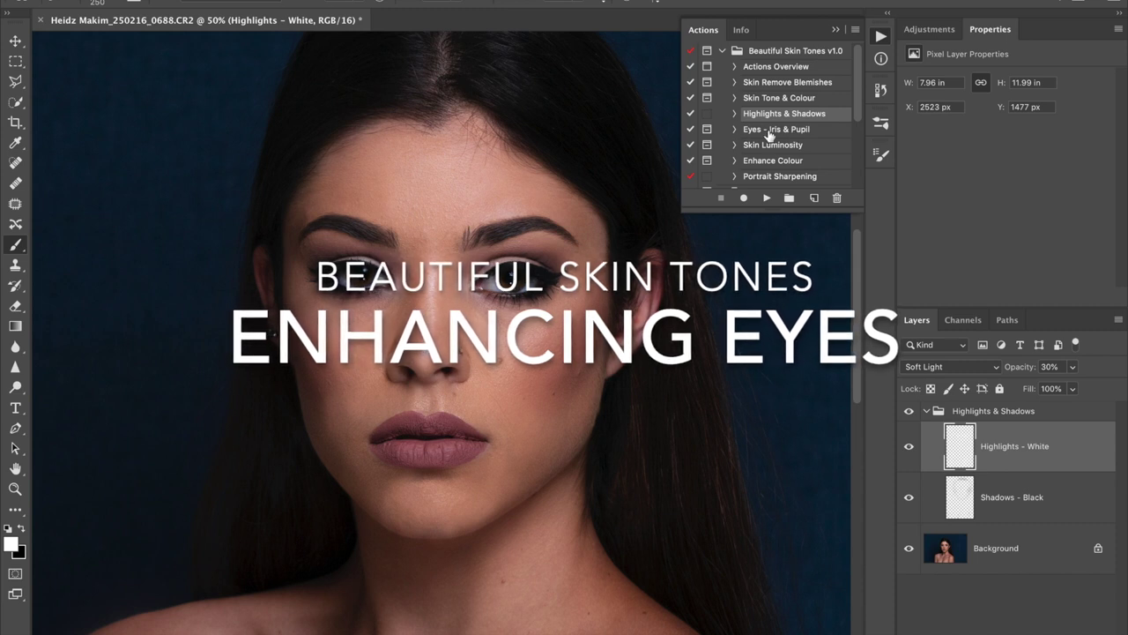
- Flatten the image and run the Eyes - Iris & Pupil action, dismissing its instruction message
click(774, 132)
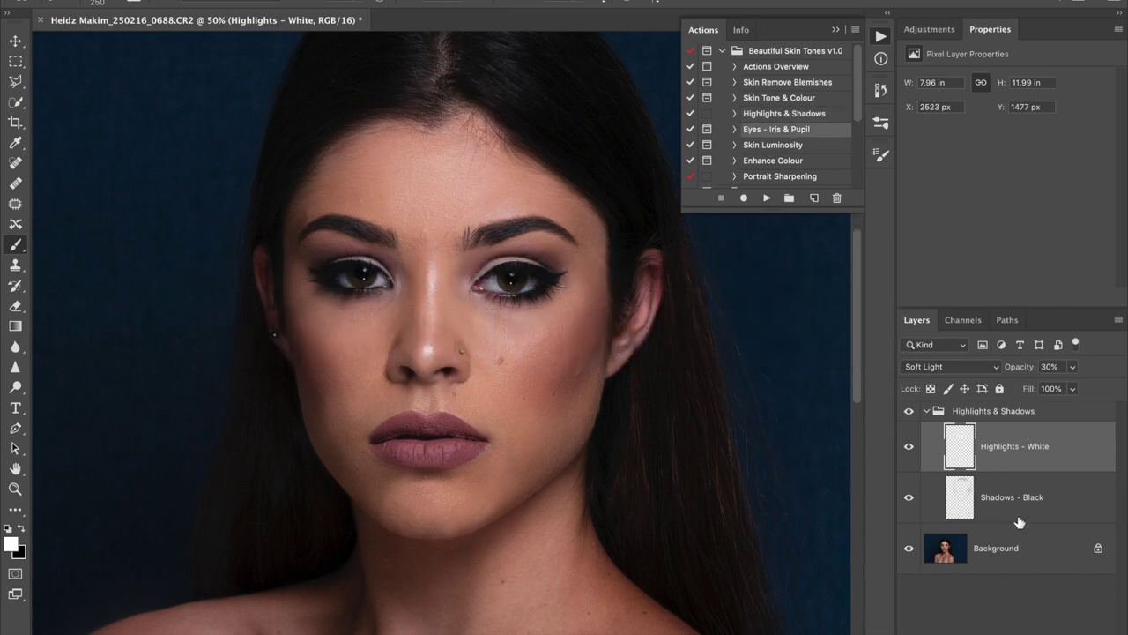
right_click(1034, 547)
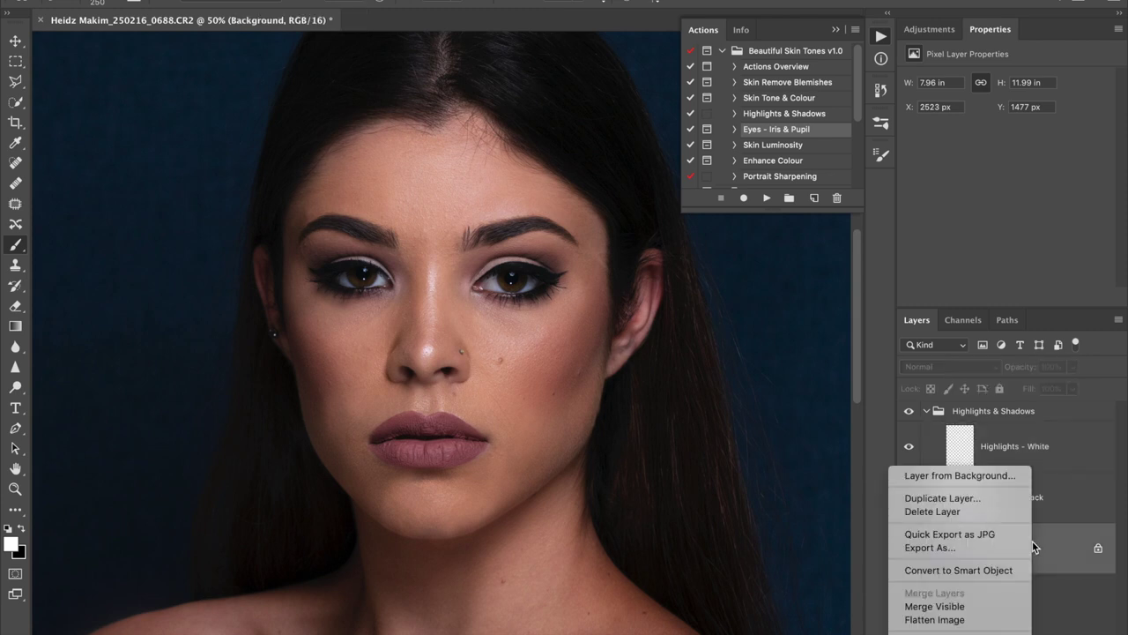
click(1010, 620)
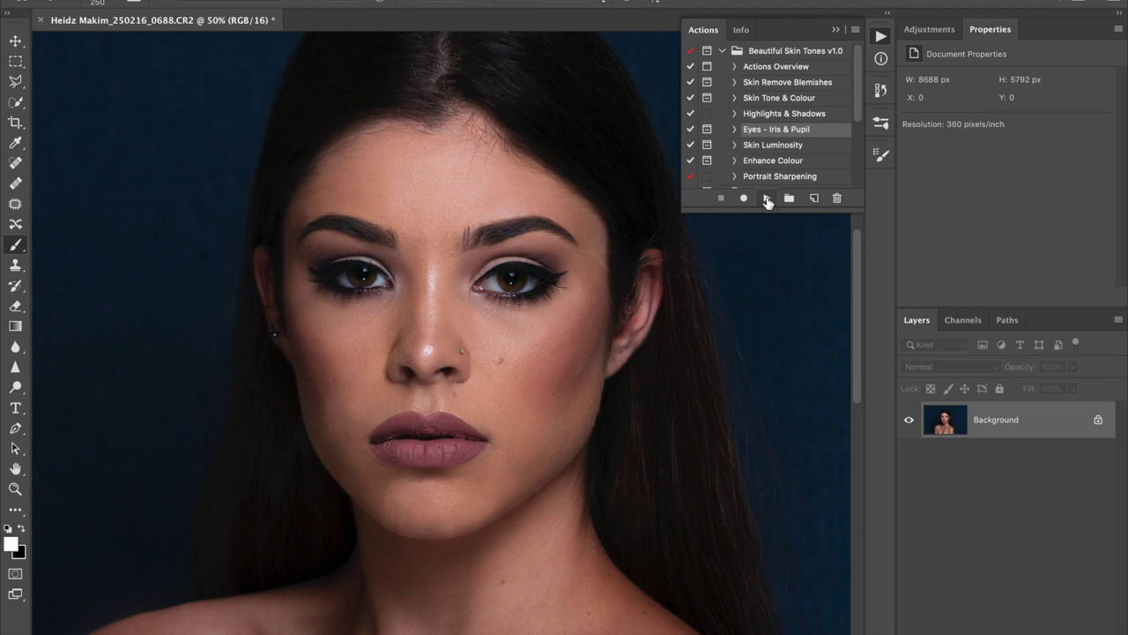
click(766, 199)
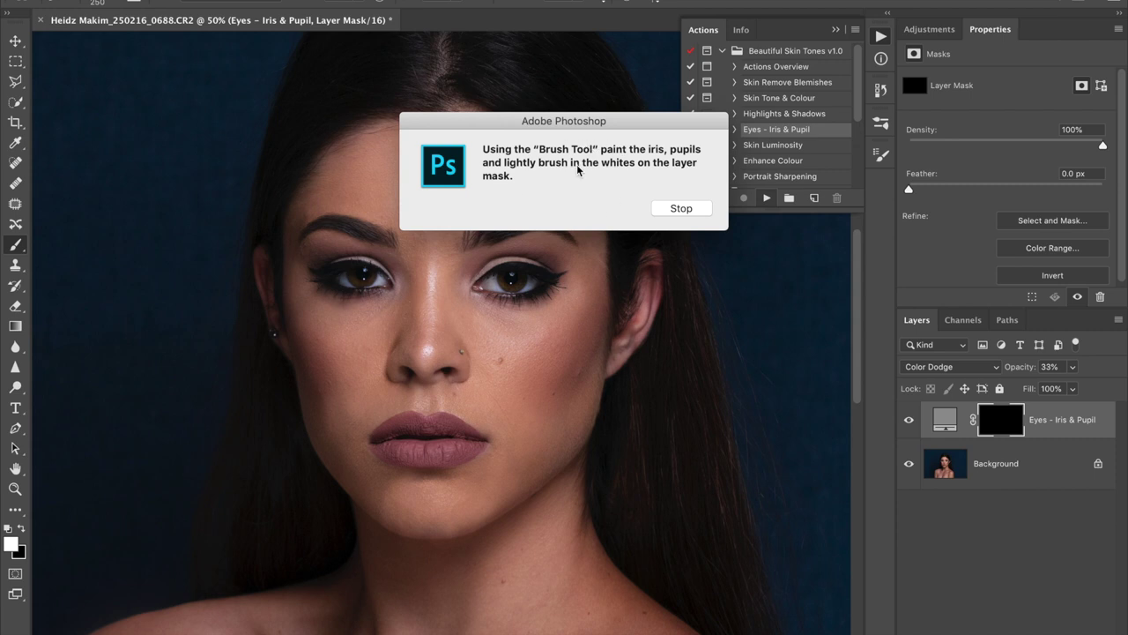
click(681, 208)
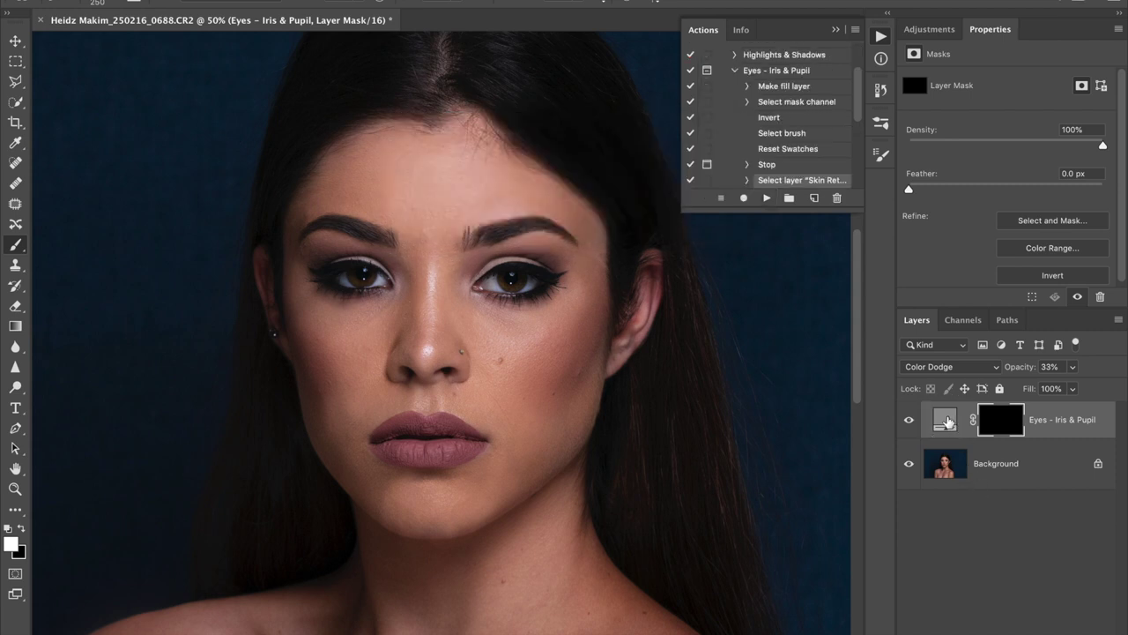
- Inspect the fill colour of the Eyes - Iris & Pupil layer, keep it at 808080, and reselect the layer mask
double_click(946, 421)
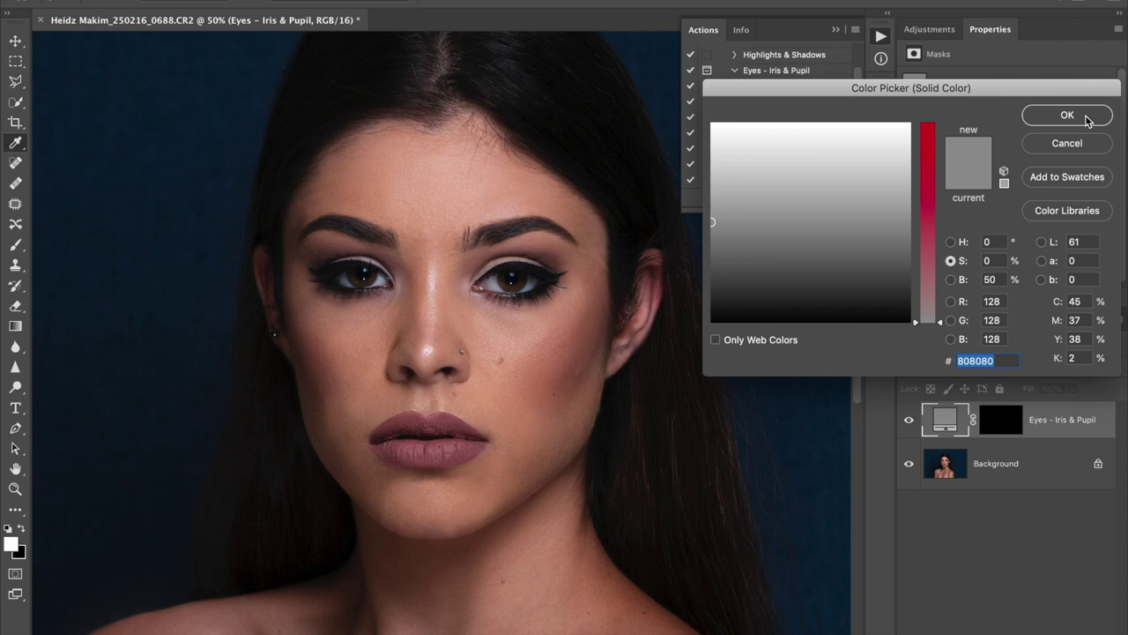
click(1084, 118)
click(1002, 427)
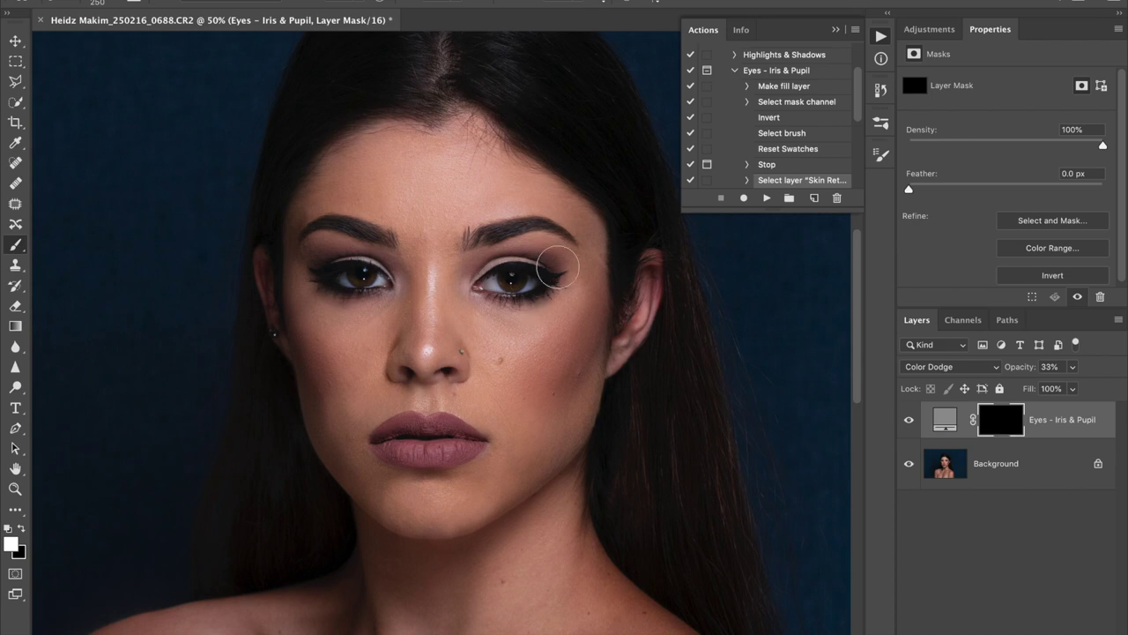
- Paint white over the iris and pupil of the eye on the image's right side on the mask, with brush size 80
key(super+plus)
key(super+plus)
key(super+plus)
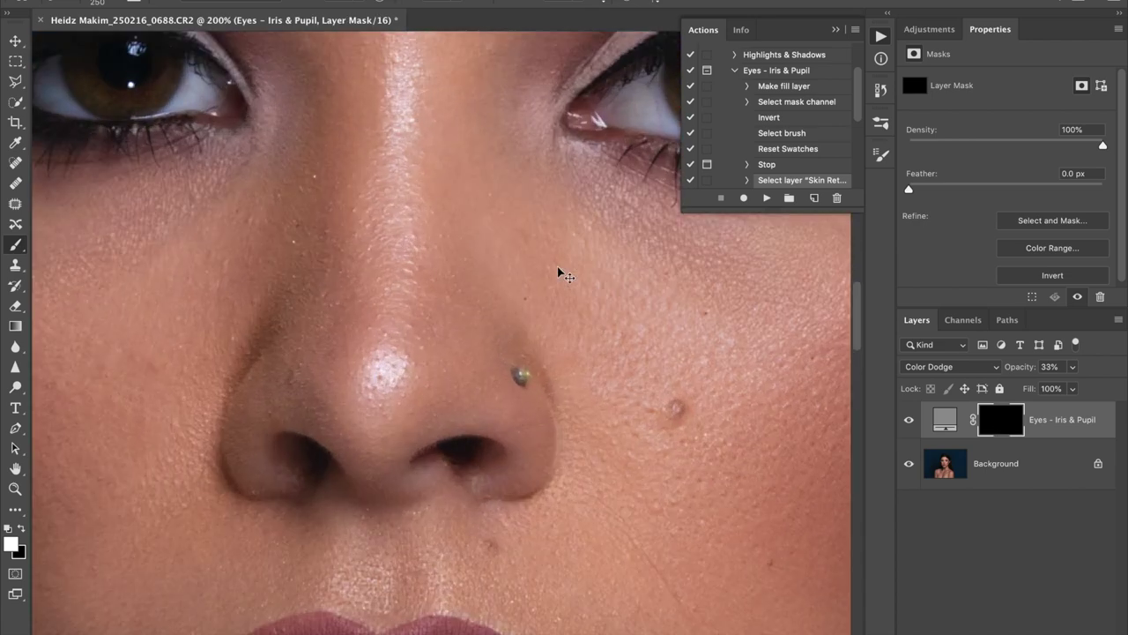
scroll(557, 266, up, 5)
scroll(557, 266, right, 5)
scroll(557, 264, up, 2)
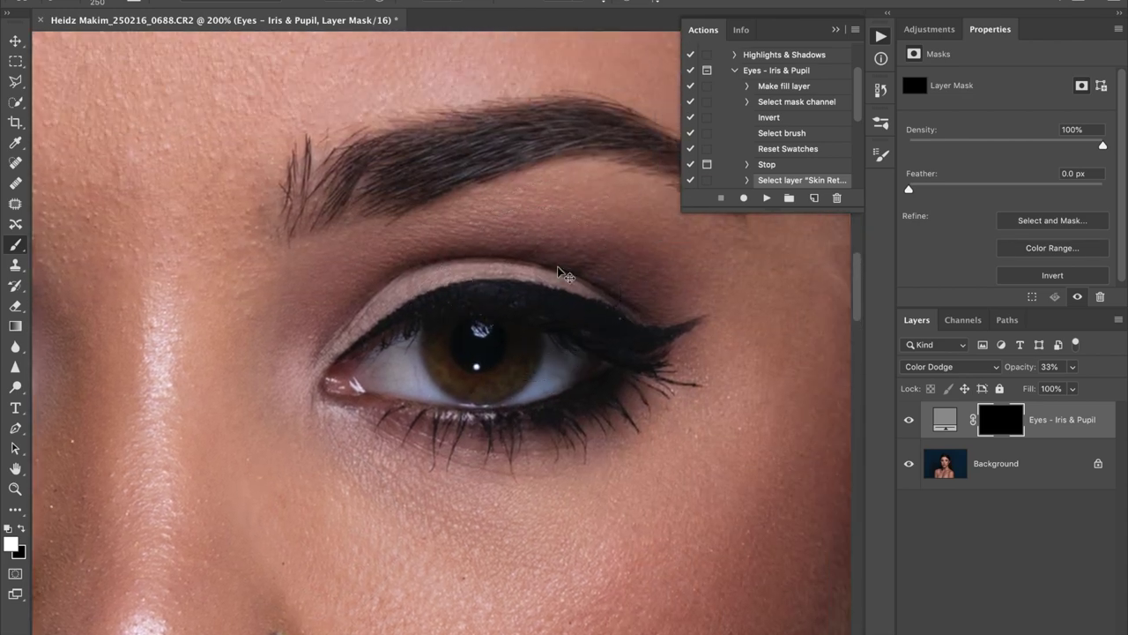
key(ctrl+plus)
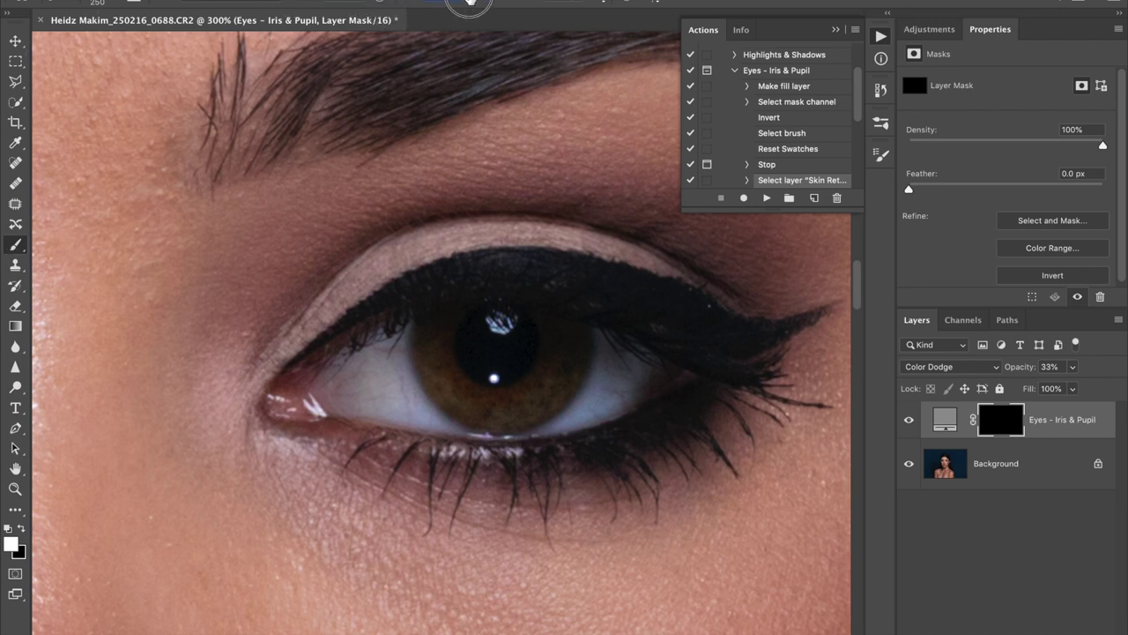
key(bracketleft)
key(bracketleft)
key(bracketleft)
key(bracketleft)
key(bracketleft)
key(bracketleft)
key(bracketleft)
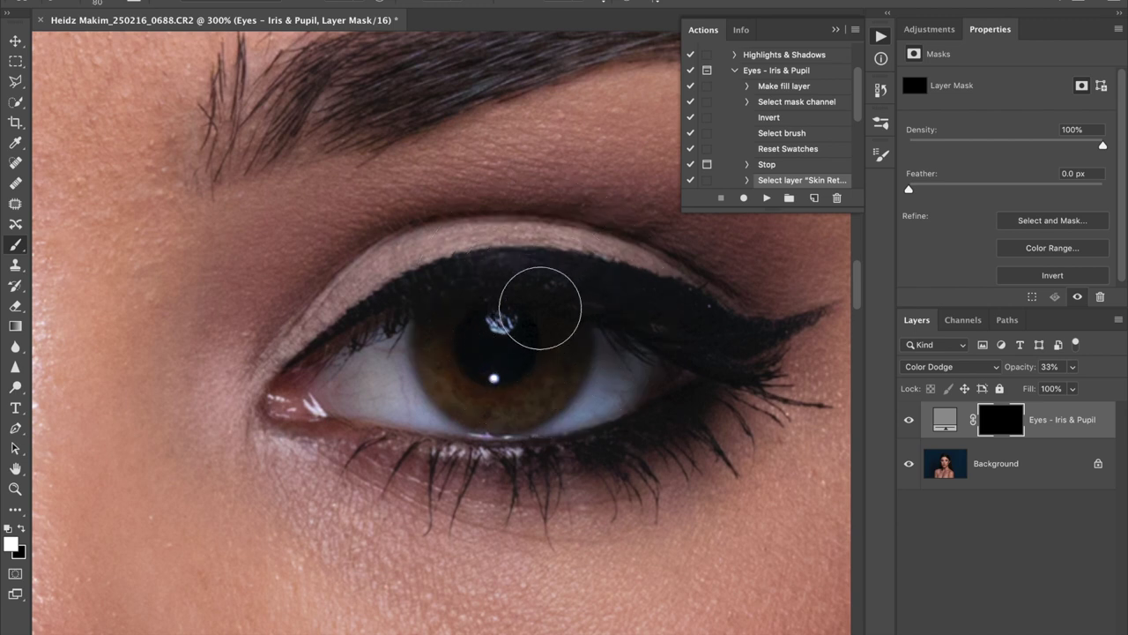
mouse_move(552, 352)
mouse_down()
mouse_move(517, 378)
mouse_move(473, 386)
mouse_move(441, 335)
mouse_up()
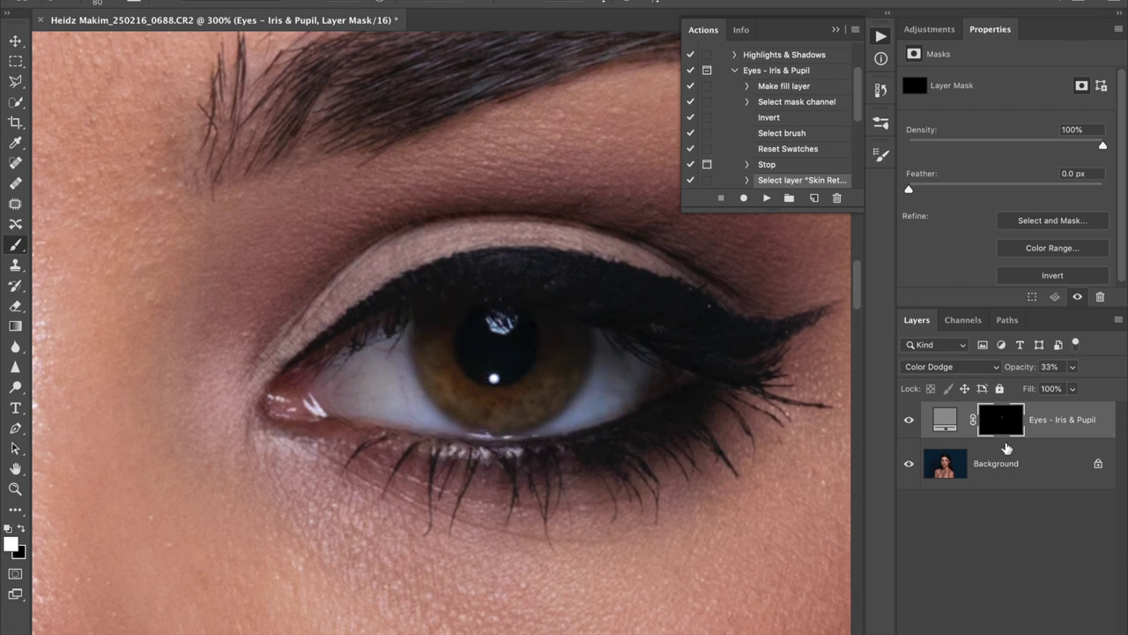
- Build up more white strokes over the same iris on the mask, undoing the stroke that runs into the eye white
mouse_move(559, 344)
mouse_down()
mouse_move(455, 338)
mouse_move(461, 370)
mouse_move(494, 390)
mouse_move(514, 389)
mouse_move(555, 345)
mouse_move(557, 359)
mouse_move(518, 393)
mouse_move(479, 390)
mouse_move(450, 342)
mouse_up()
mouse_move(556, 375)
mouse_down()
mouse_move(567, 382)
mouse_move(577, 350)
mouse_move(605, 379)
mouse_up()
key(super+z)
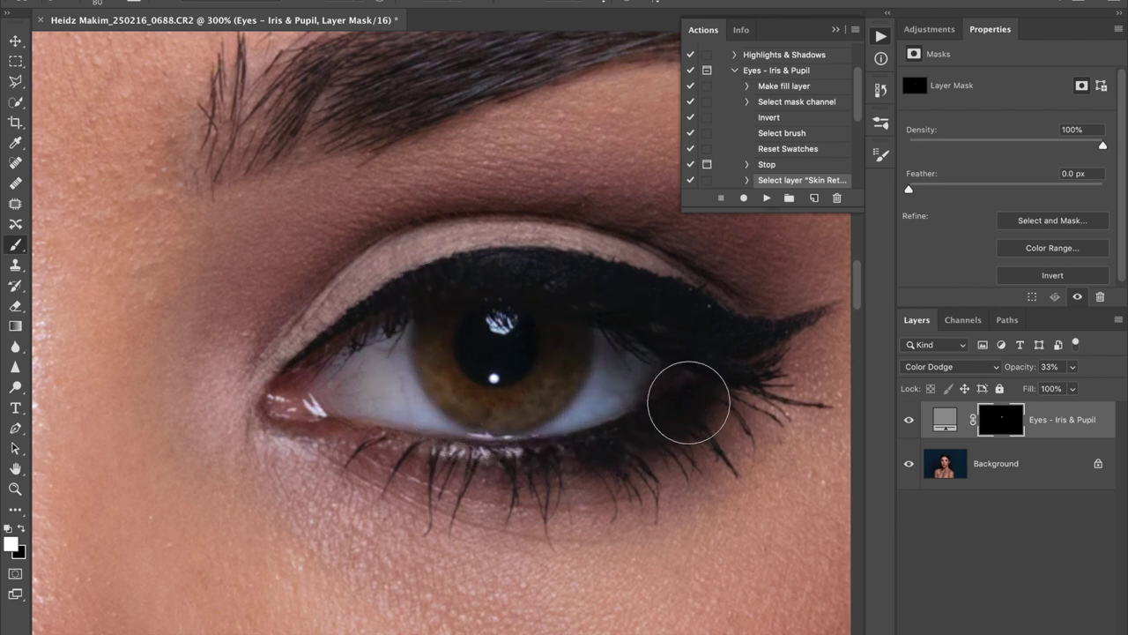
mouse_move(560, 352)
mouse_down()
mouse_move(509, 328)
mouse_move(551, 371)
mouse_move(597, 334)
mouse_move(537, 334)
mouse_move(559, 336)
mouse_move(536, 352)
mouse_up()
click(455, 338)
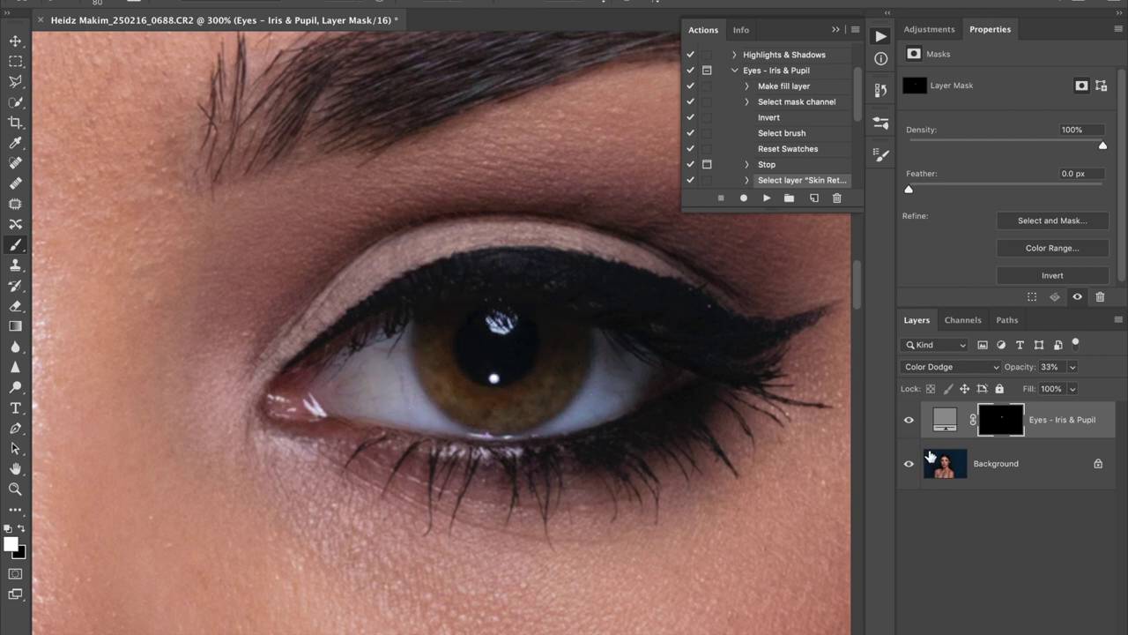
- Raise the Eyes - Iris & Pupil layer's opacity to 65% and lightly brush the whites on both sides of the iris
drag(1016, 370, 1041, 368)
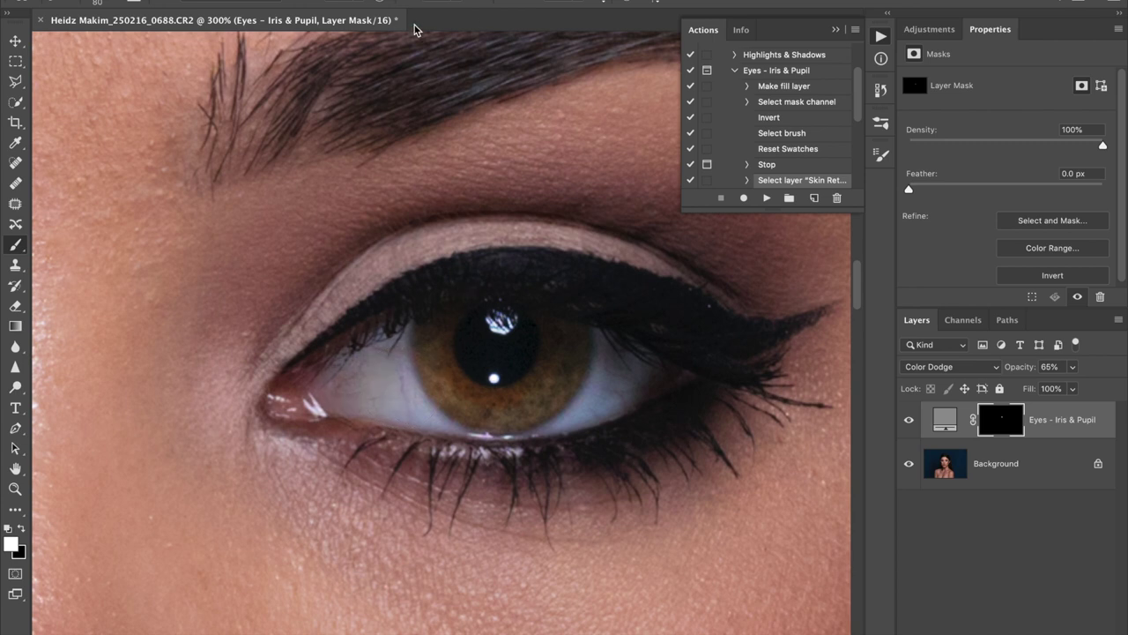
key(ctrl+s)
click(406, 399)
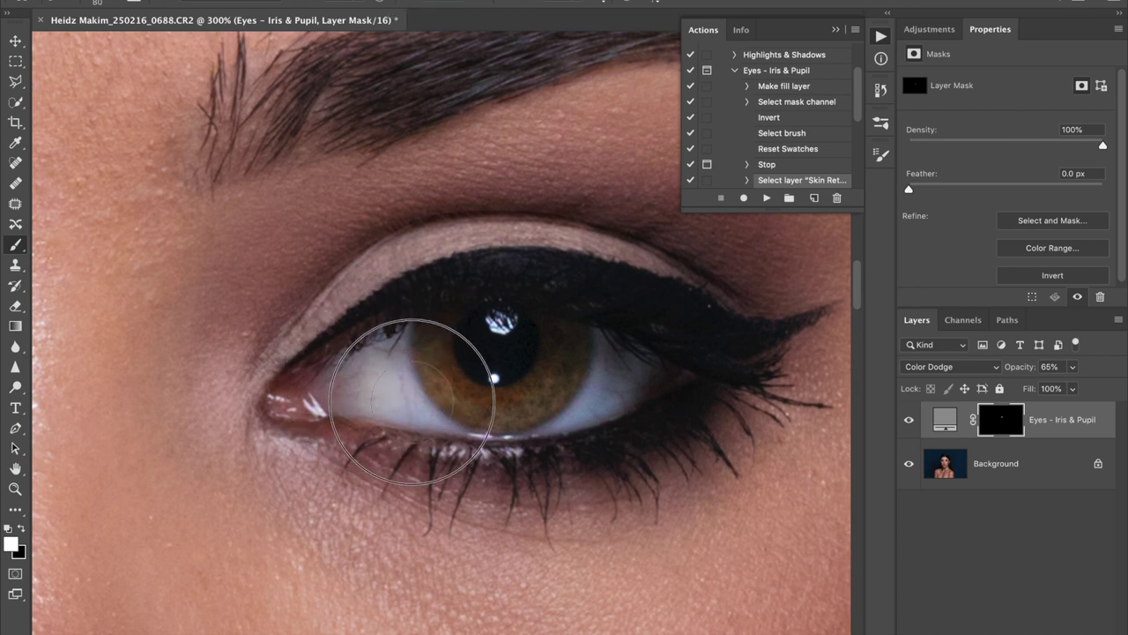
click(608, 384)
click(636, 369)
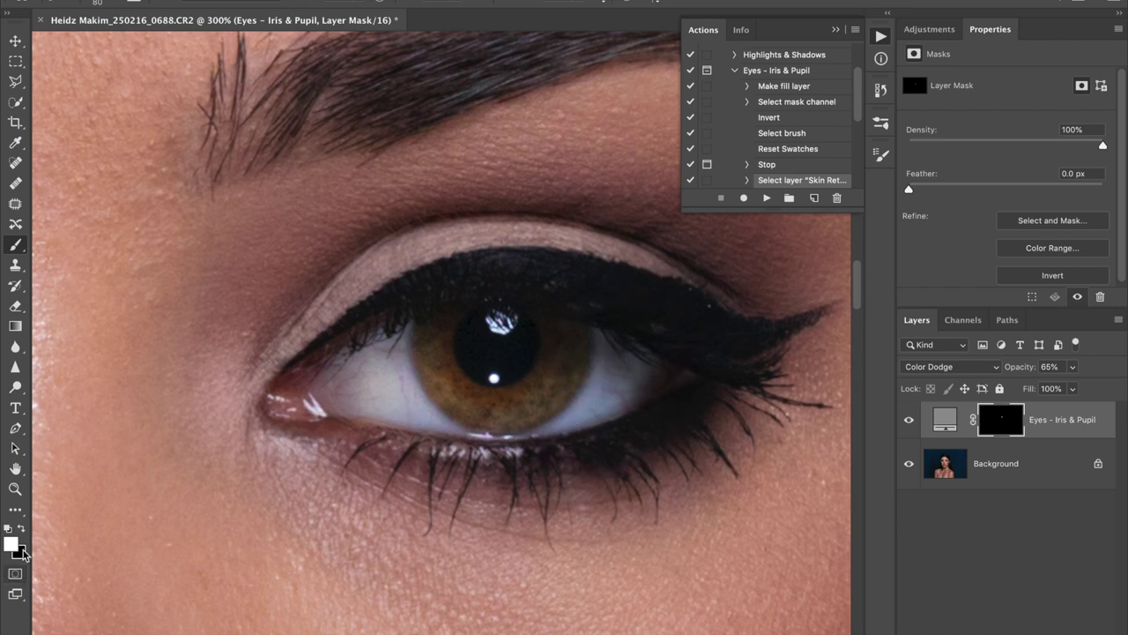
- Display the Eyes - Iris & Pupil mask on its own, paint black across the iris's upper edge, and return to the image
key(x)
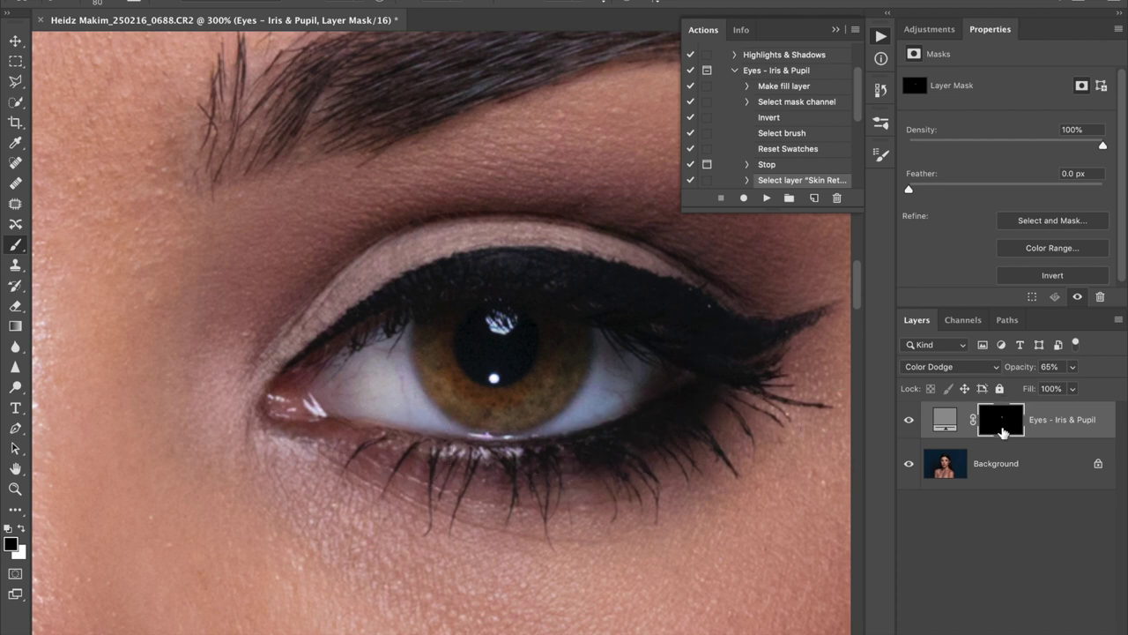
alt+click(1002, 431)
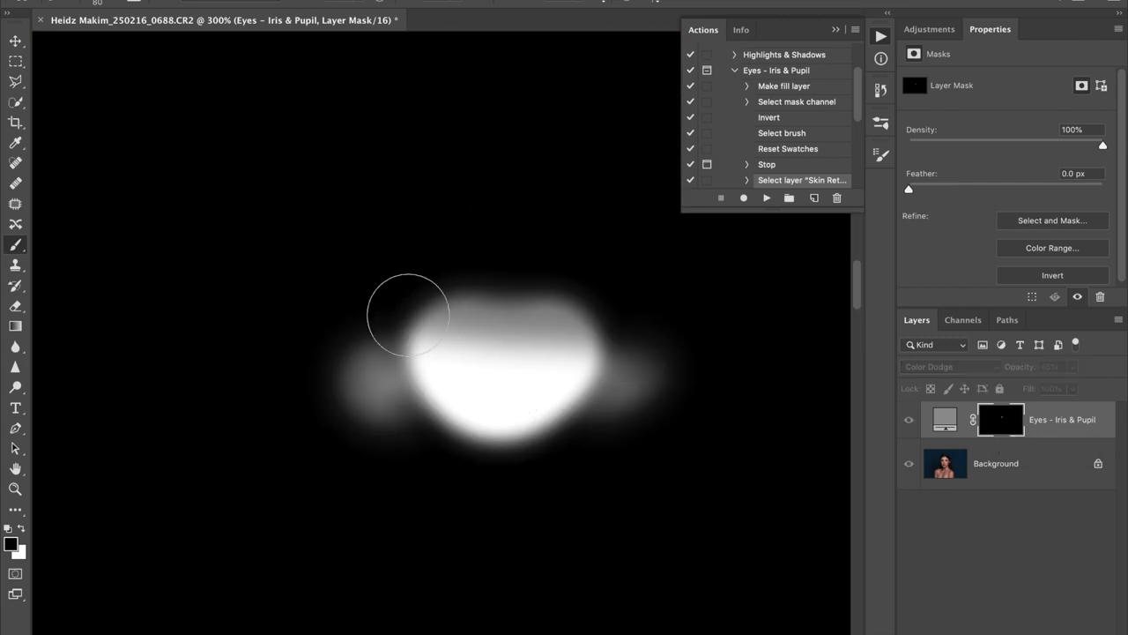
drag(465, 304, 652, 328)
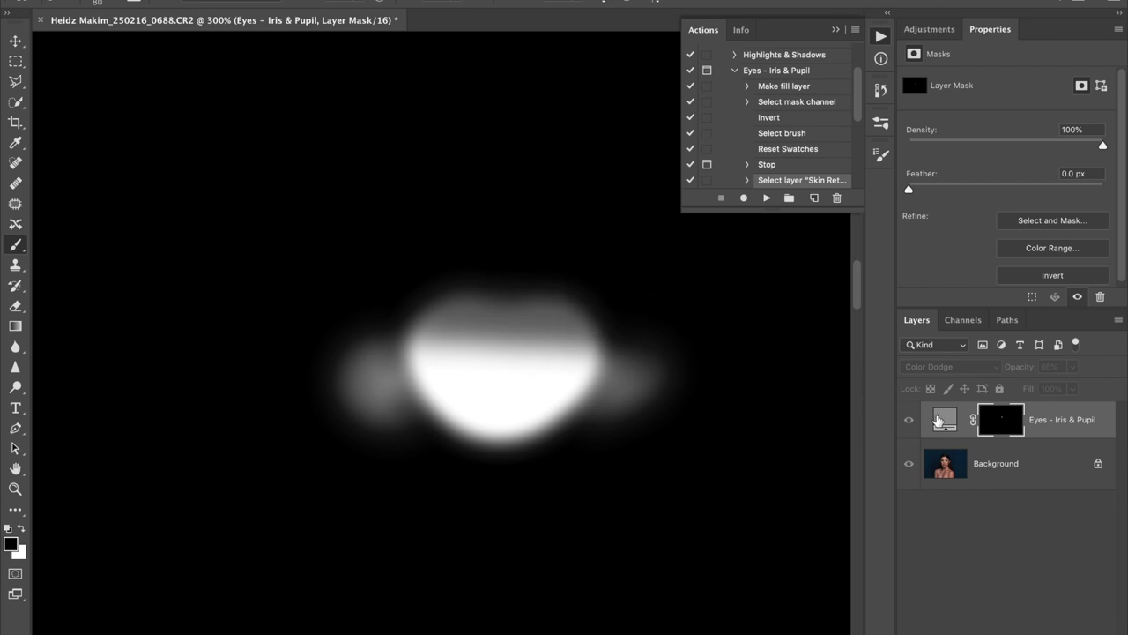
click(939, 420)
- Paint white on the Eyes - Iris & Pupil mask over the iris and pupil of the eye on the image's left side
drag(424, 350, 320, 321)
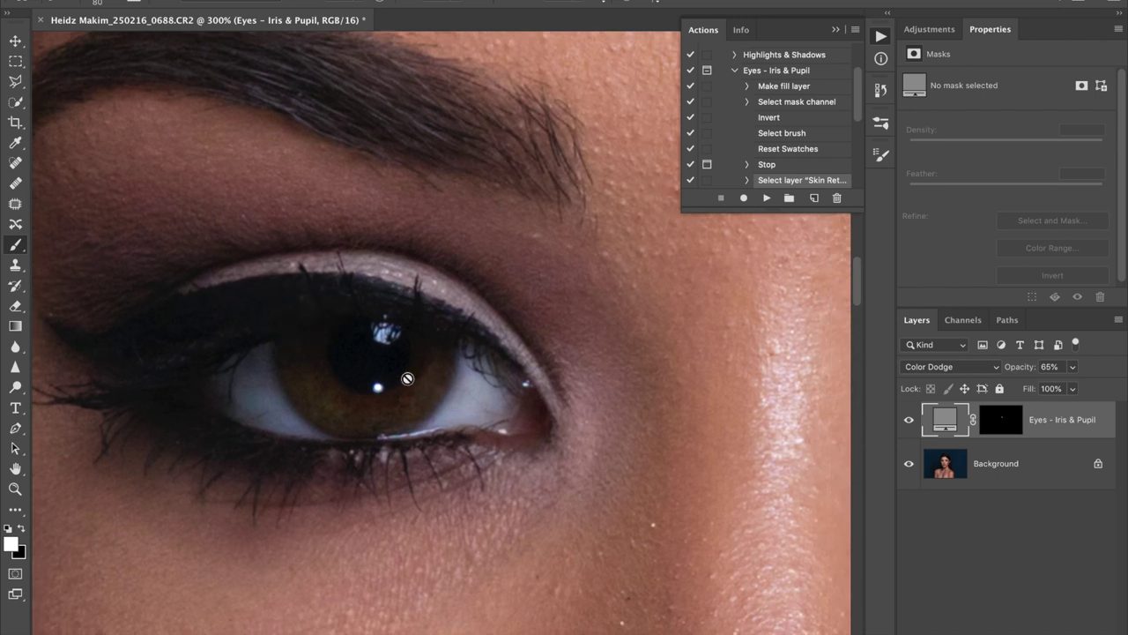
click(1001, 425)
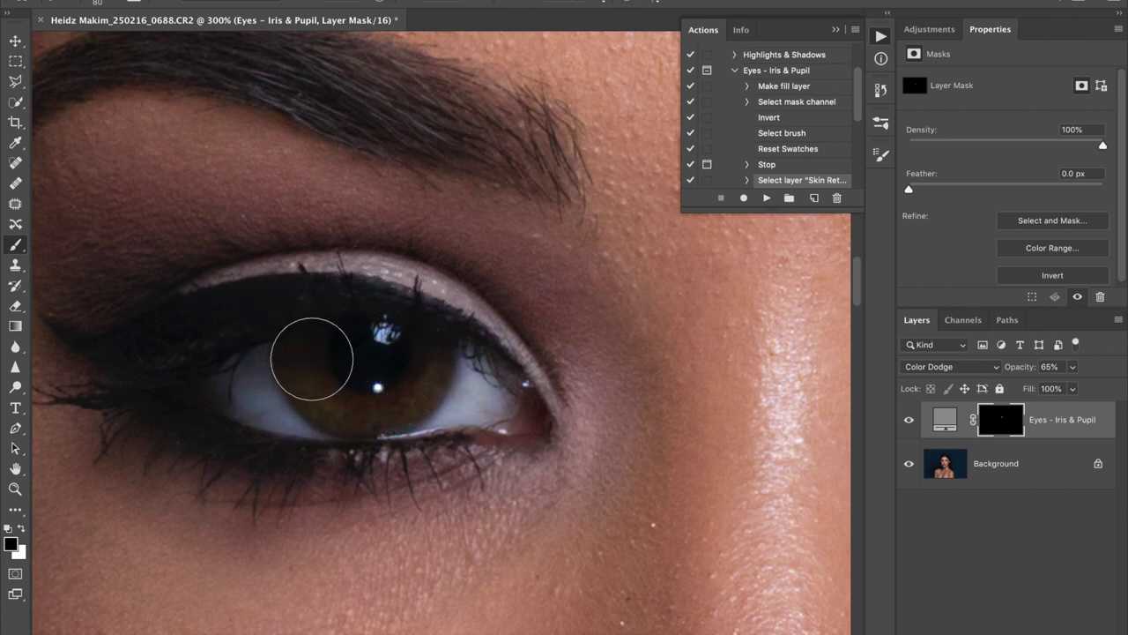
key(x)
mouse_move(394, 361)
mouse_down()
mouse_move(320, 353)
mouse_move(317, 370)
mouse_move(358, 398)
mouse_move(416, 363)
mouse_move(412, 377)
mouse_move(360, 396)
mouse_move(327, 365)
mouse_move(327, 327)
mouse_move(402, 353)
mouse_up()
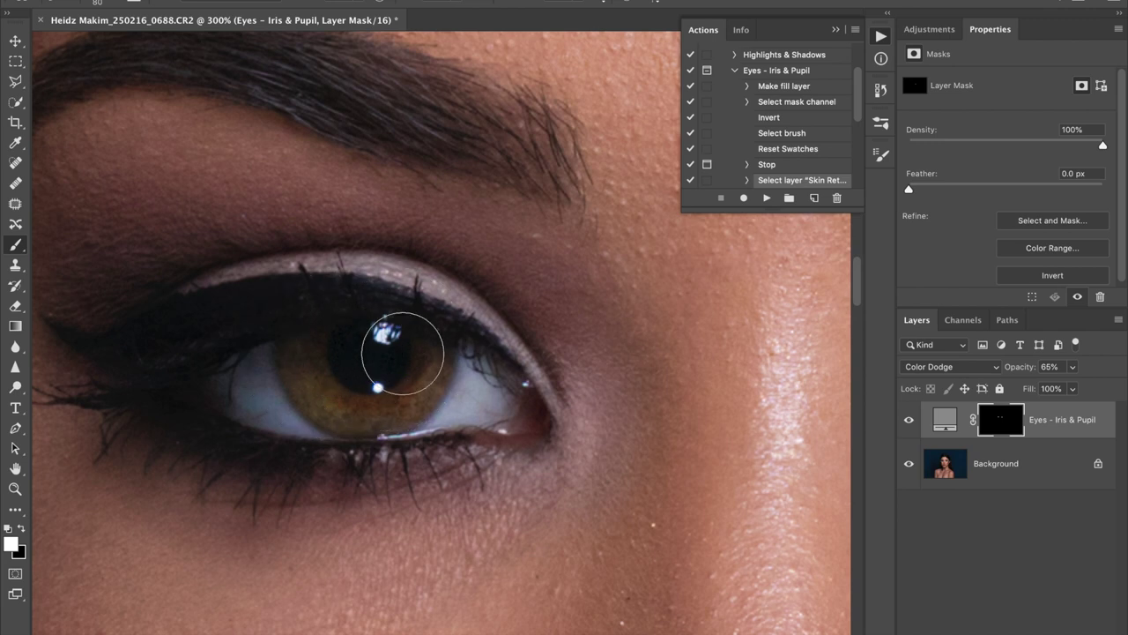
drag(335, 393, 370, 401)
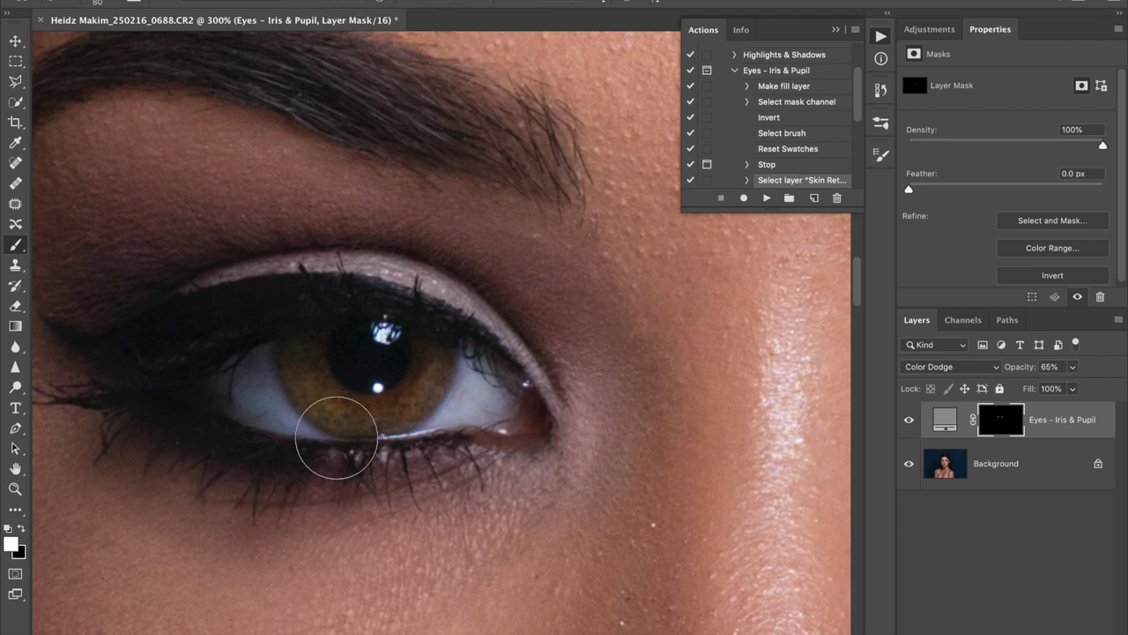
- Brush white lightly over the eye white and lower iris of the same eye on the mask, and switch the foreground to black
mouse_move(257, 384)
mouse_down()
mouse_move(279, 409)
mouse_move(246, 394)
mouse_up()
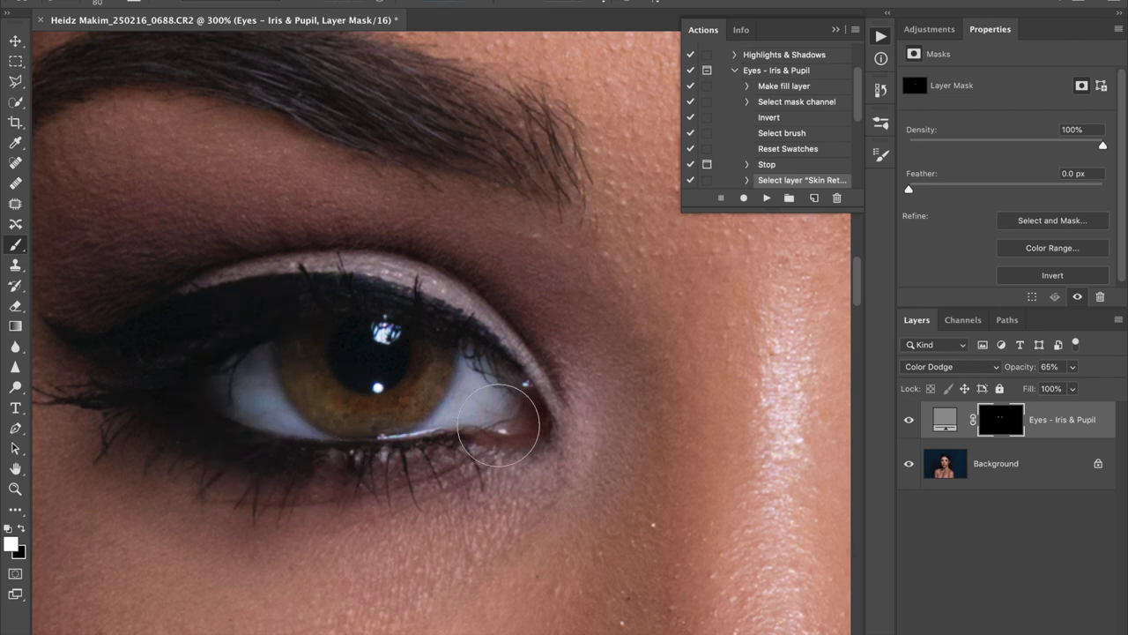
mouse_move(421, 438)
mouse_down()
mouse_move(367, 396)
mouse_move(453, 391)
mouse_move(457, 405)
mouse_move(327, 390)
mouse_move(343, 394)
mouse_up()
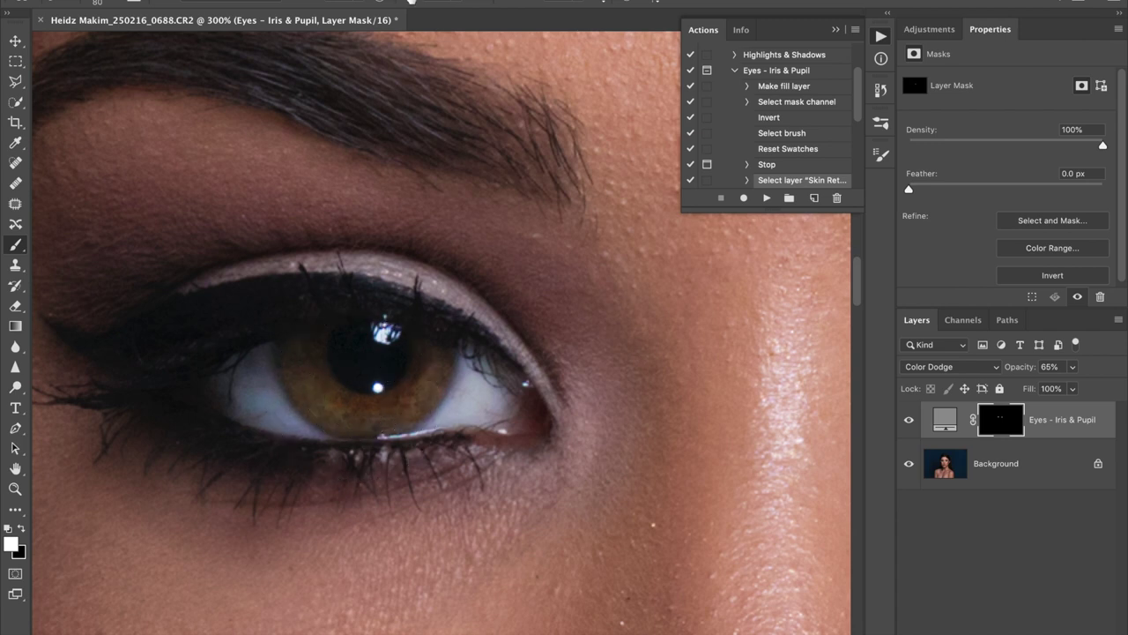
key(x)
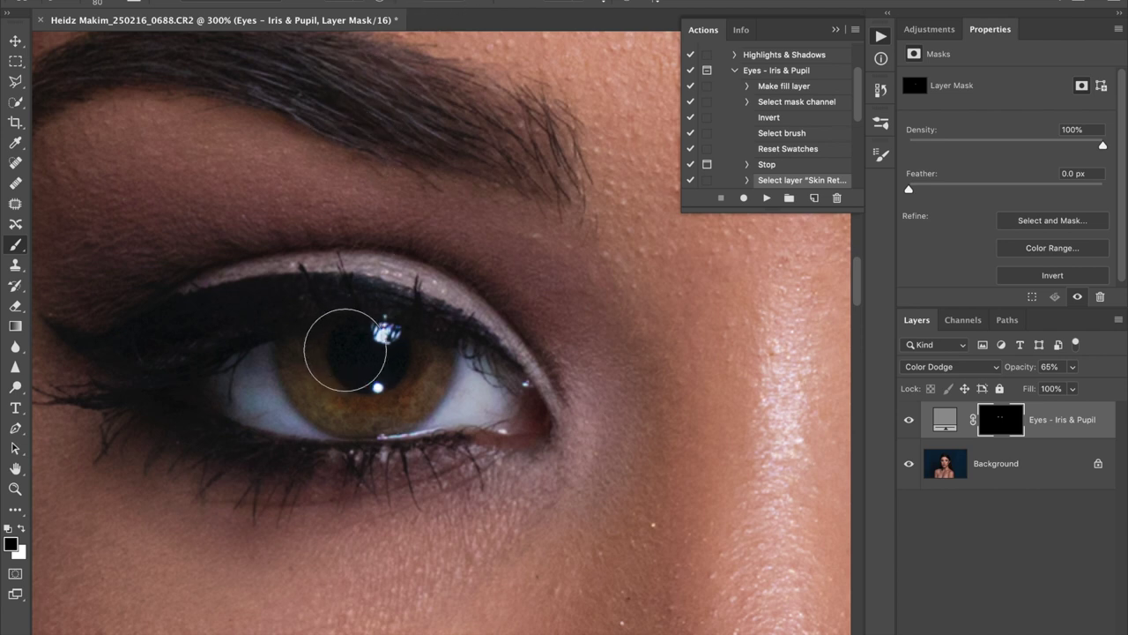
key(bracketright)
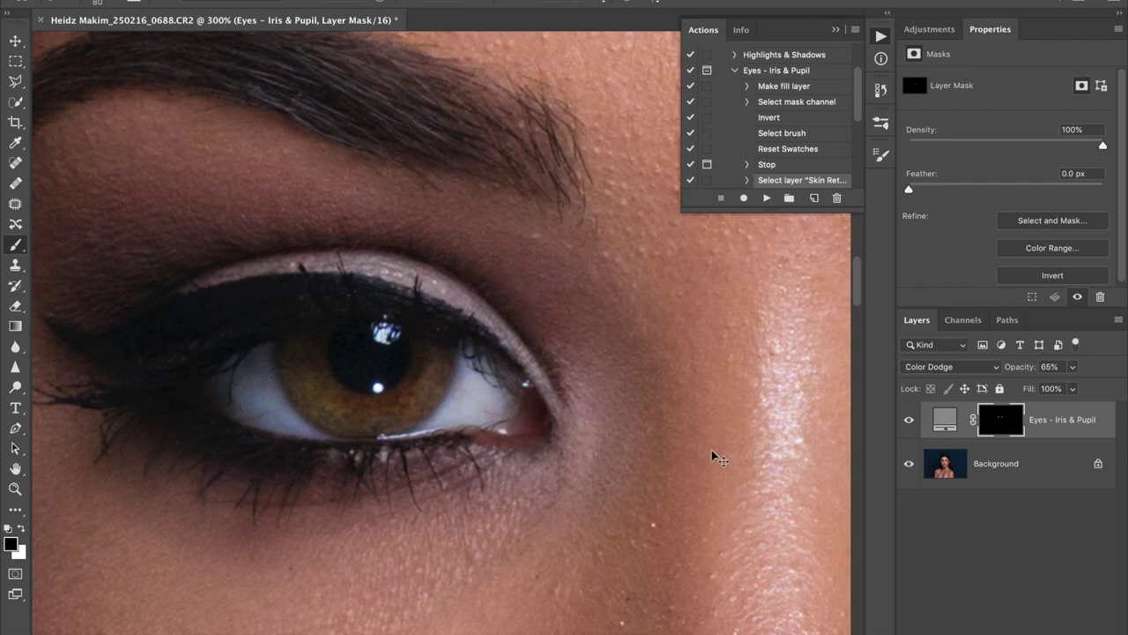
- Compare the whole portrait with and without the Eyes - Iris & Pupil layer, and set its opacity to 40%
key(ctrl+0)
key(ctrl+plus)
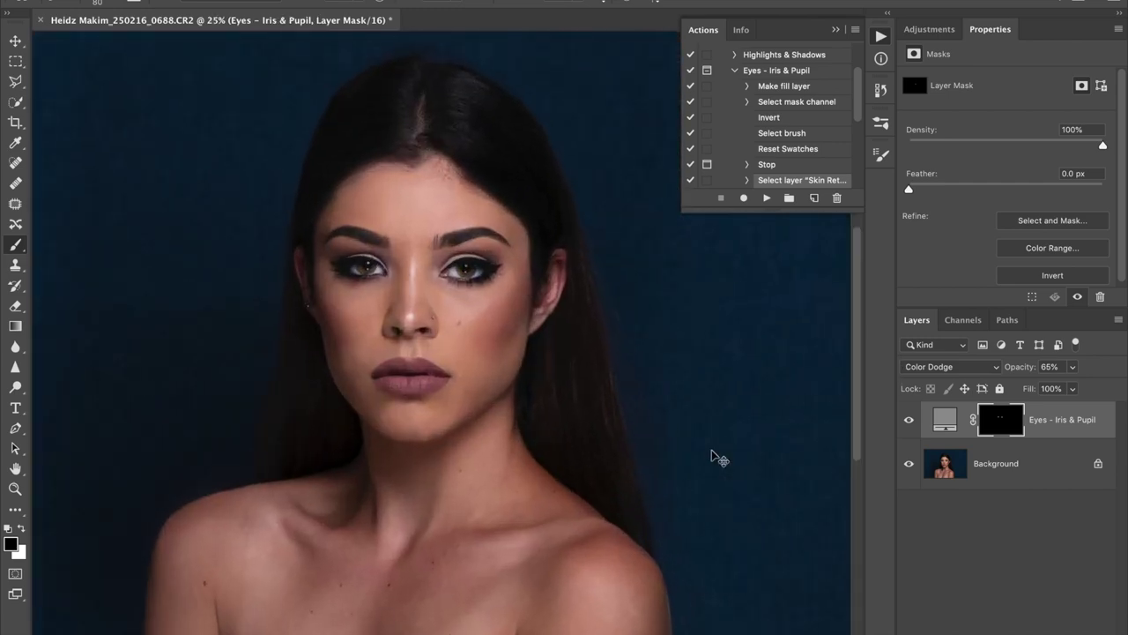
click(910, 423)
click(909, 423)
click(910, 423)
click(909, 423)
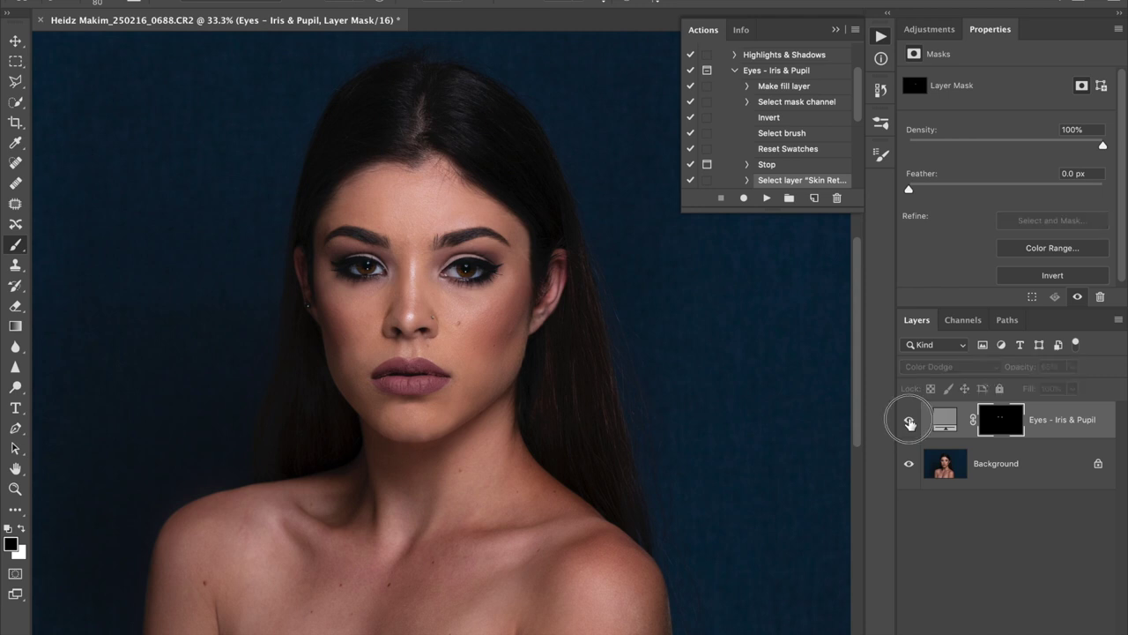
mouse_move(1029, 369)
mouse_down()
mouse_move(1106, 361)
mouse_move(1010, 370)
mouse_move(1077, 369)
mouse_move(1040, 368)
mouse_up()
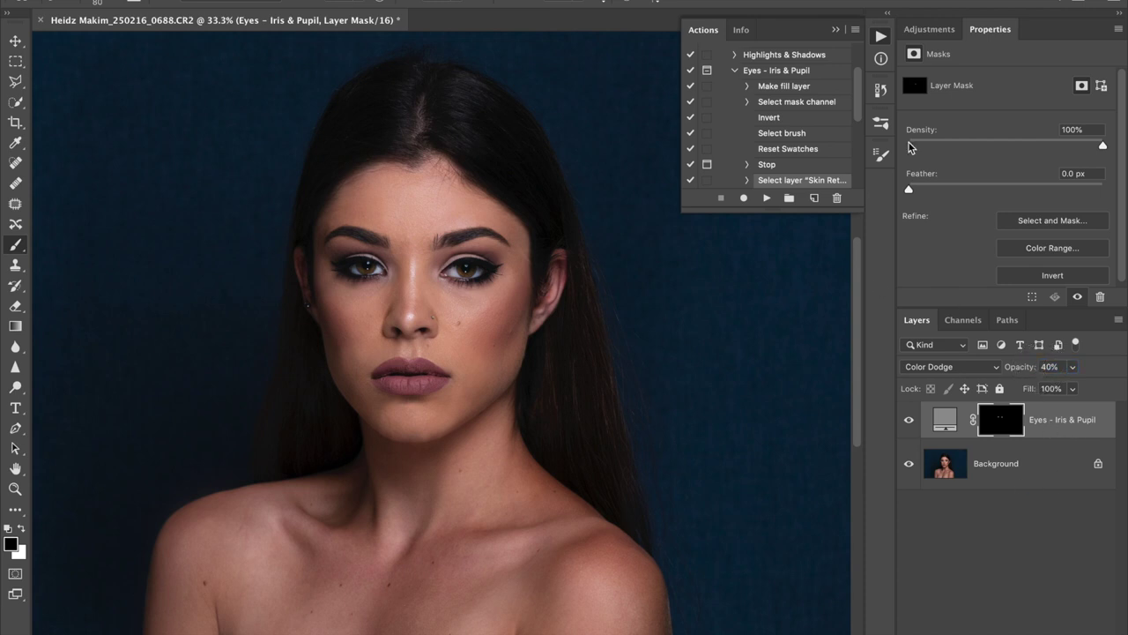
- Run the Skin Luminosity action from the Beautiful Skin Tones set
click(882, 36)
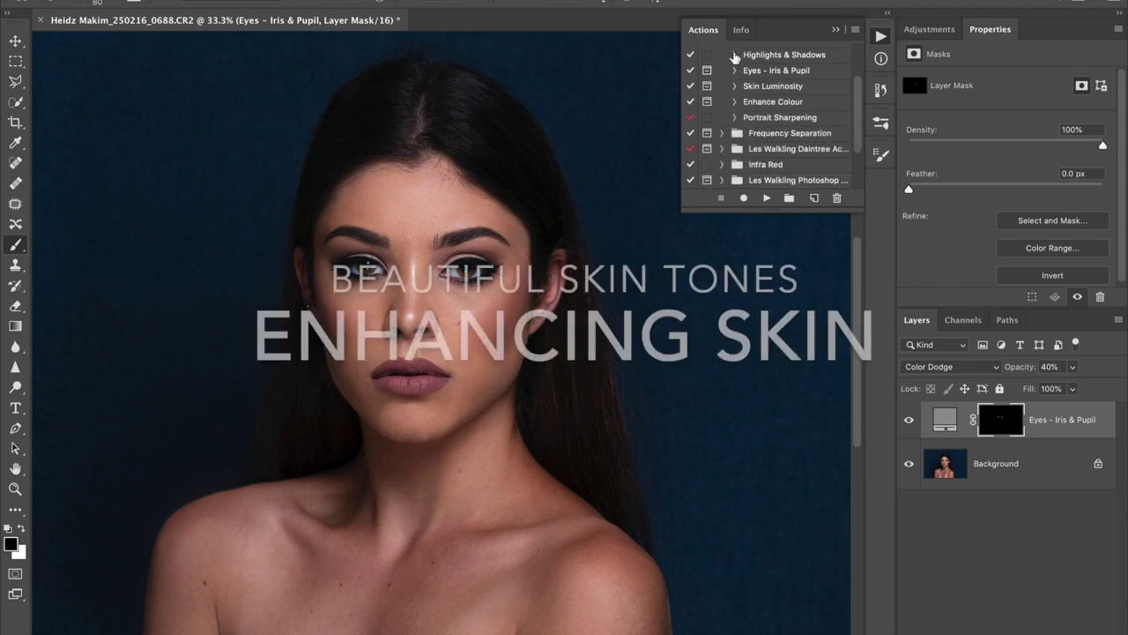
scroll(775, 88, up, 3)
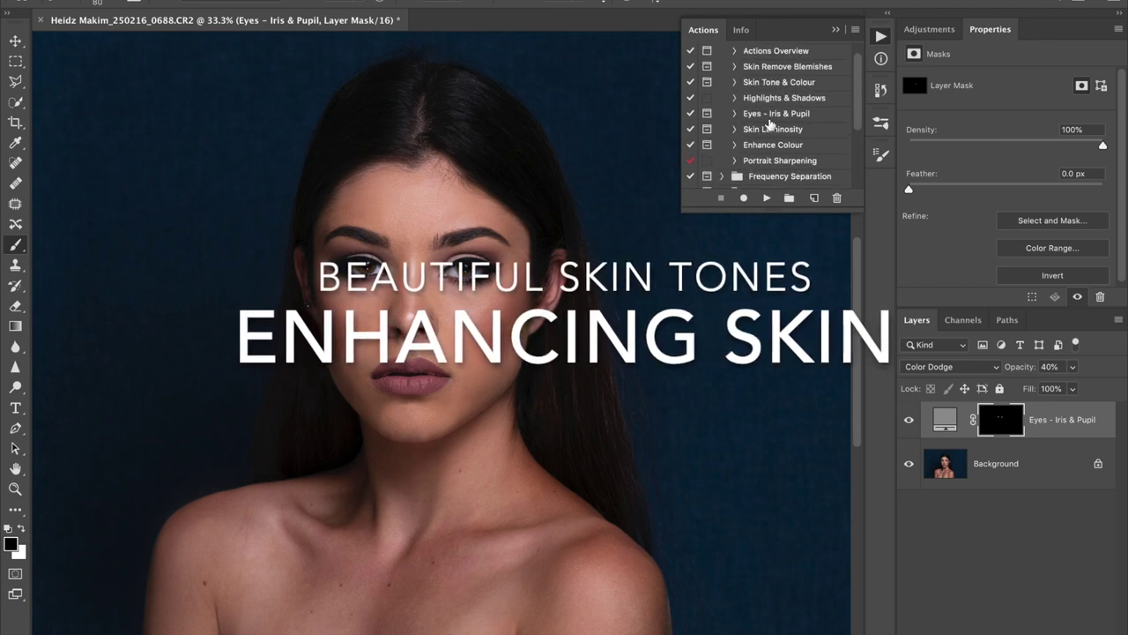
click(772, 130)
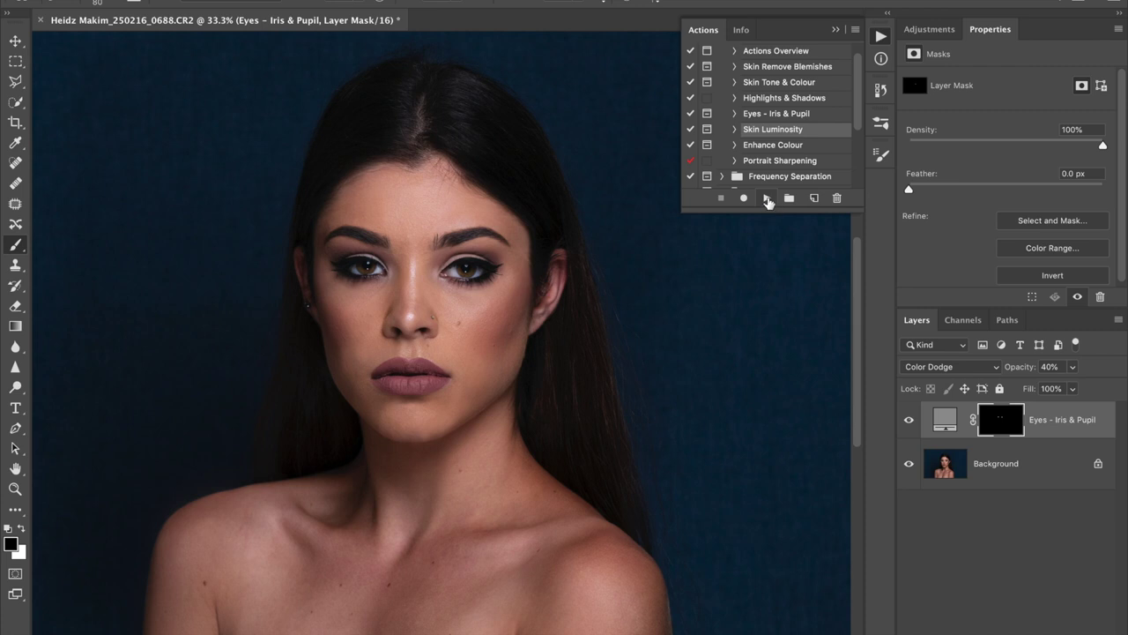
click(767, 200)
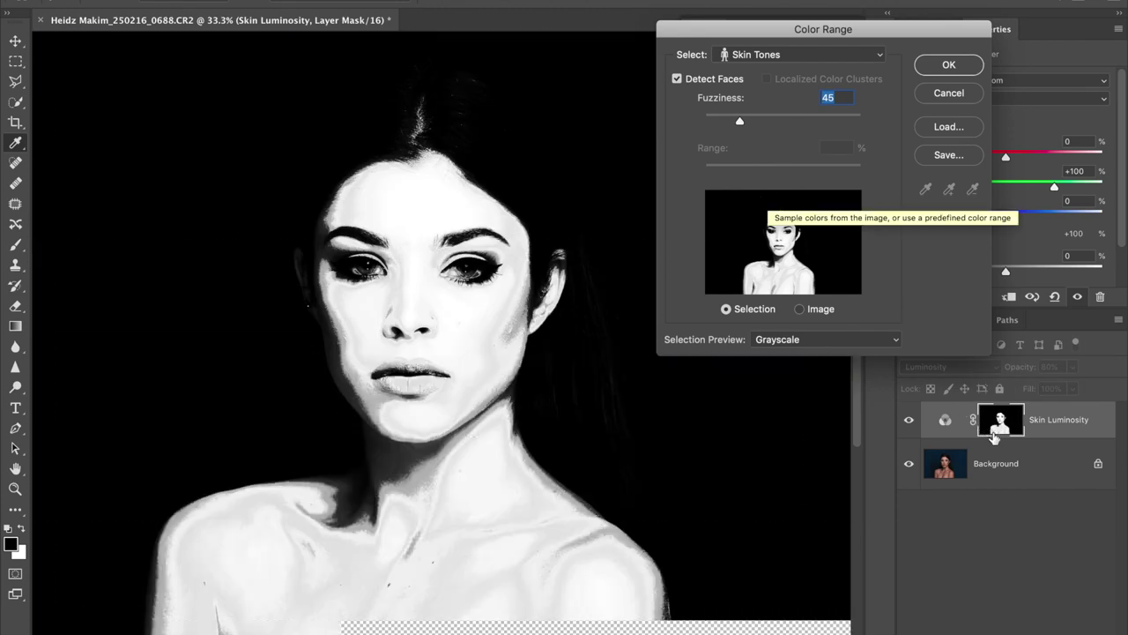
- Review the Color Range options, keeping Skin Tones selected and comparing the mask with Detect Faces off and on
drag(941, 36, 796, 48)
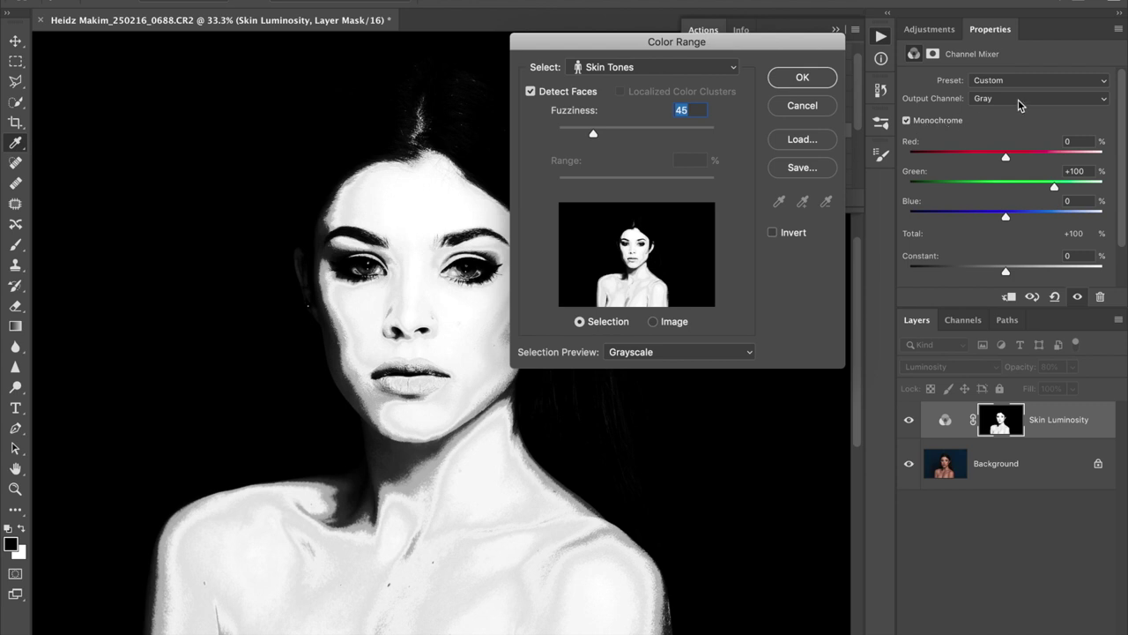
drag(758, 49, 833, 23)
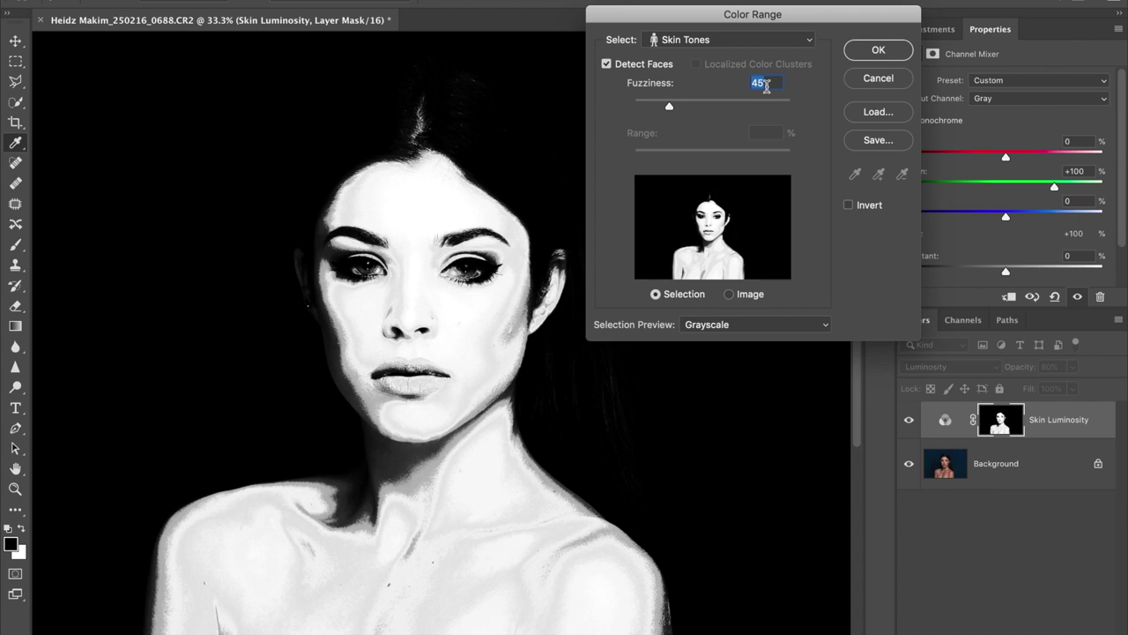
click(745, 39)
scroll(736, 53, up, 4)
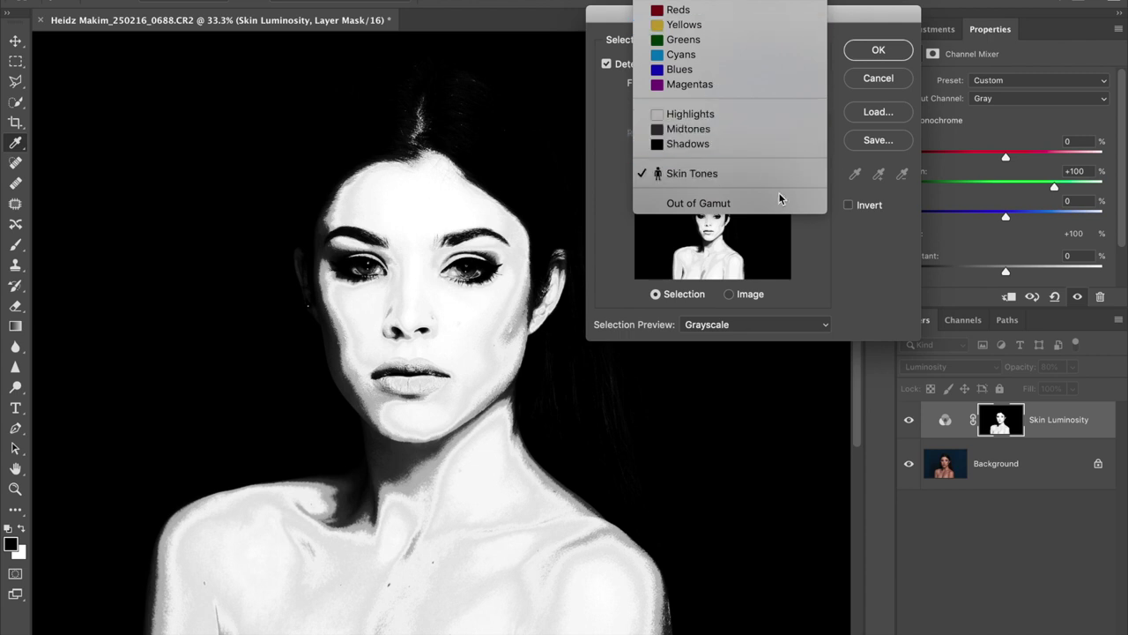
click(720, 172)
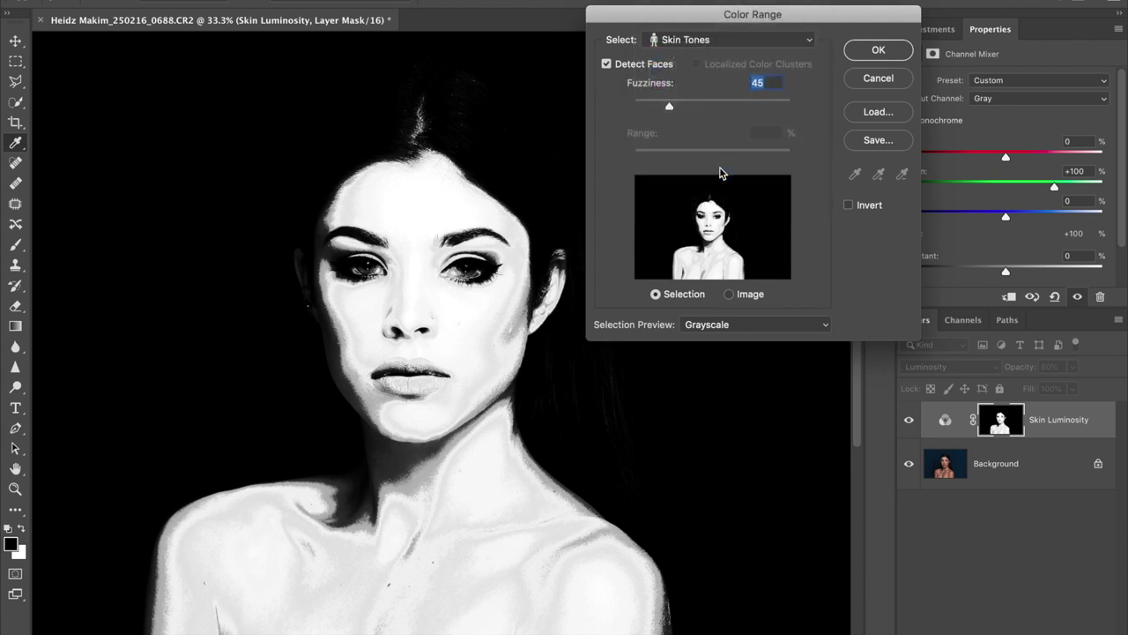
click(607, 64)
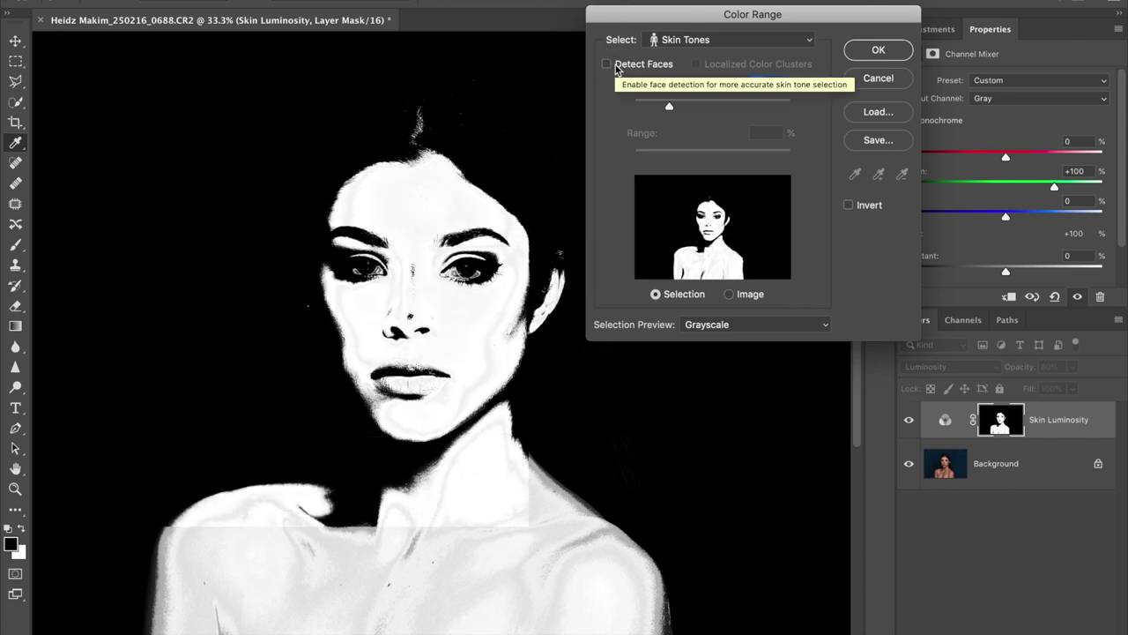
click(616, 69)
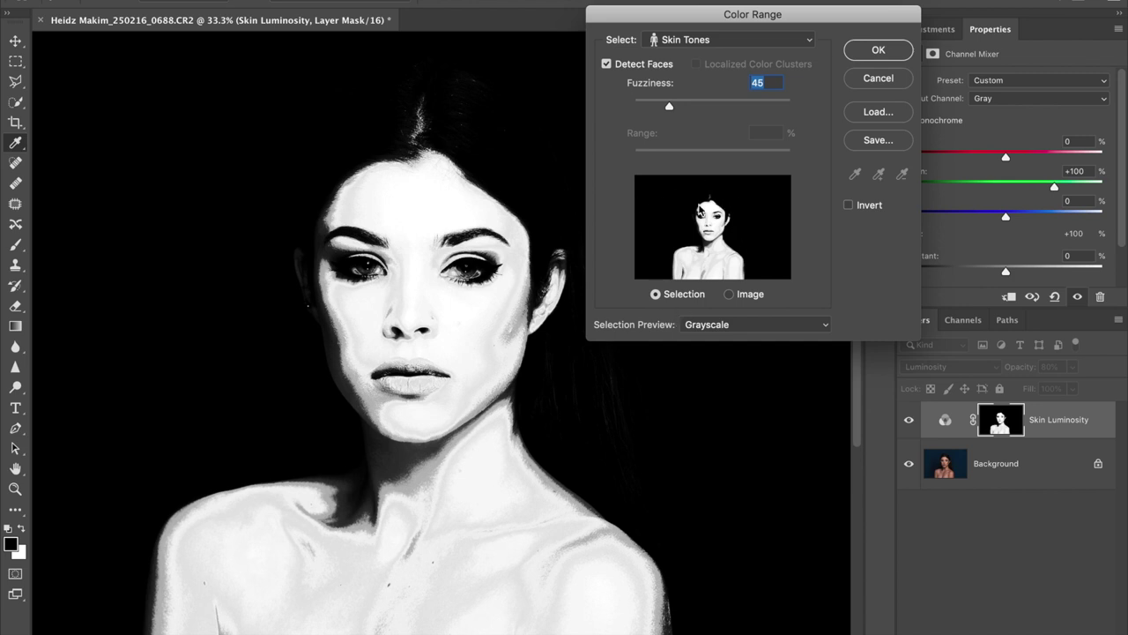
- Compare the None and Grayscale selection previews and accept the Skin Tones colour range with Fuzziness 45
click(764, 333)
click(765, 328)
click(765, 325)
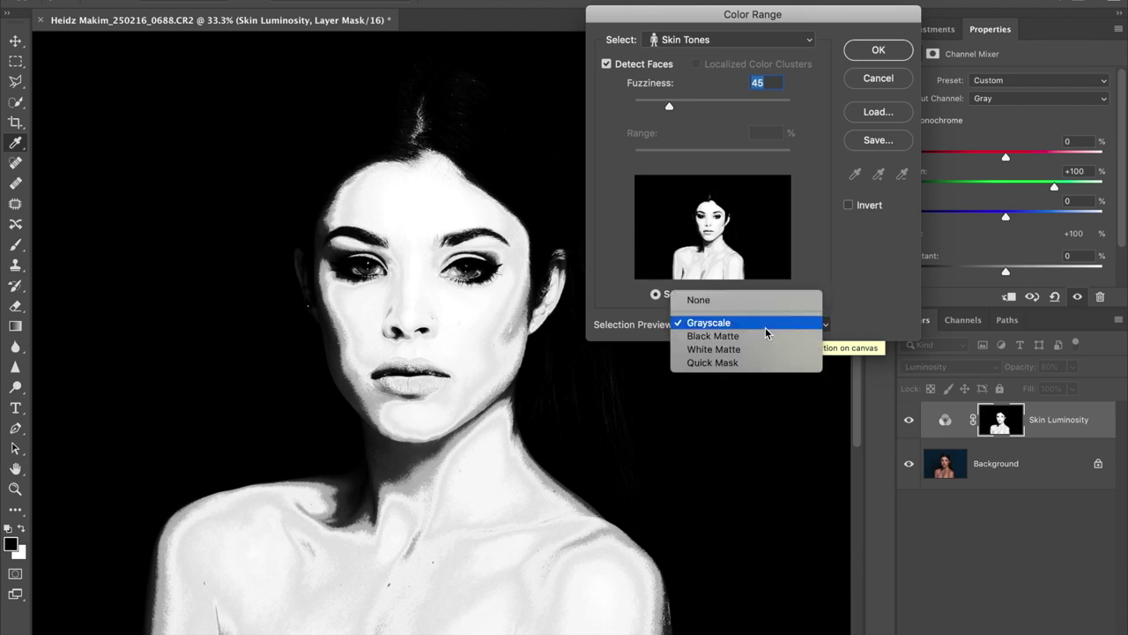
click(772, 305)
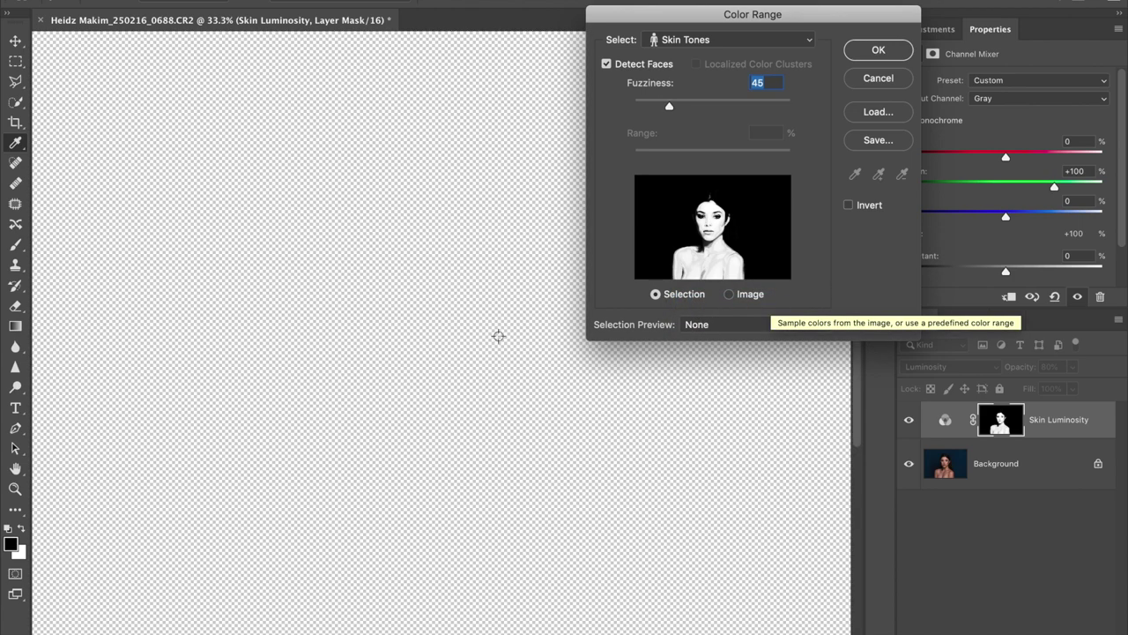
click(725, 324)
click(726, 345)
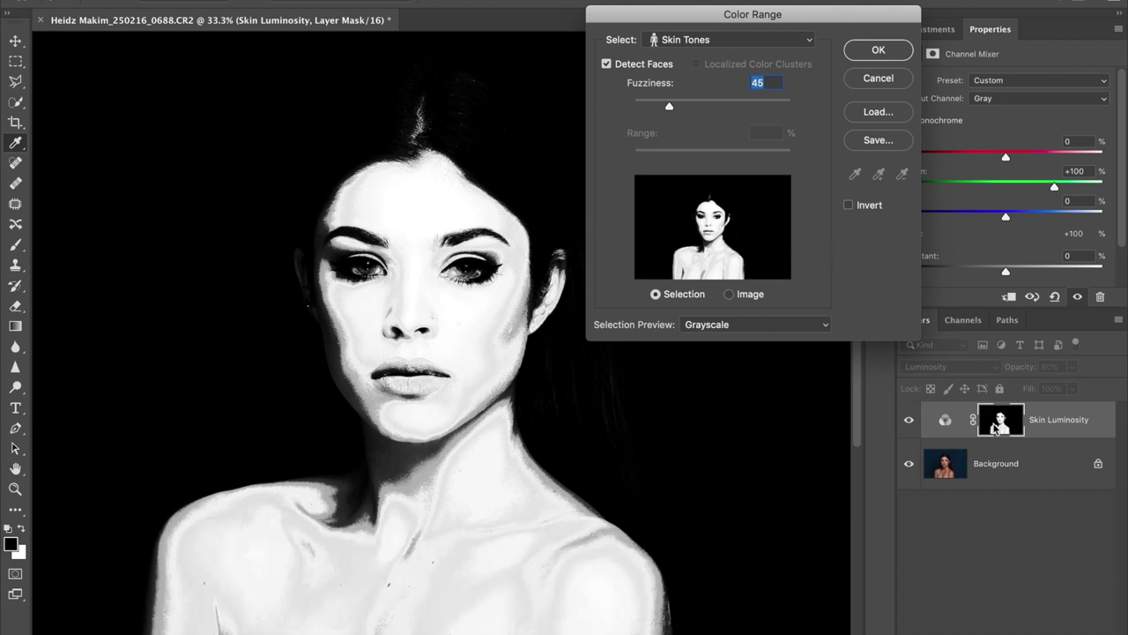
drag(861, 24, 769, 27)
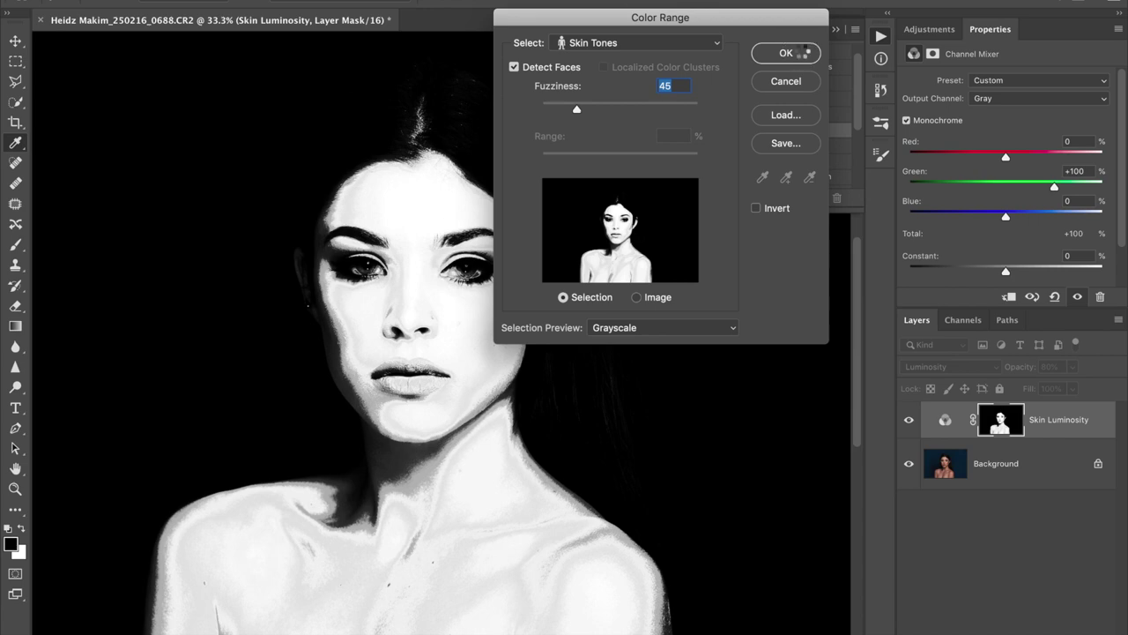
key(Return)
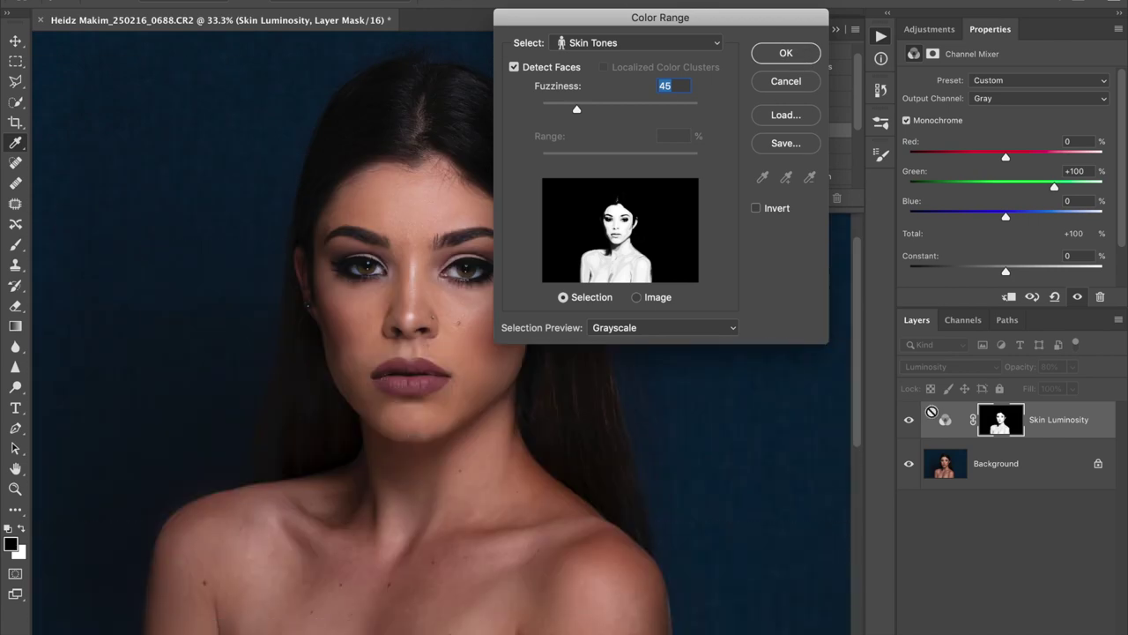
- Compare the portrait with the Skin Luminosity layer hidden and shown
click(933, 416)
click(909, 420)
click(910, 420)
click(909, 421)
click(909, 421)
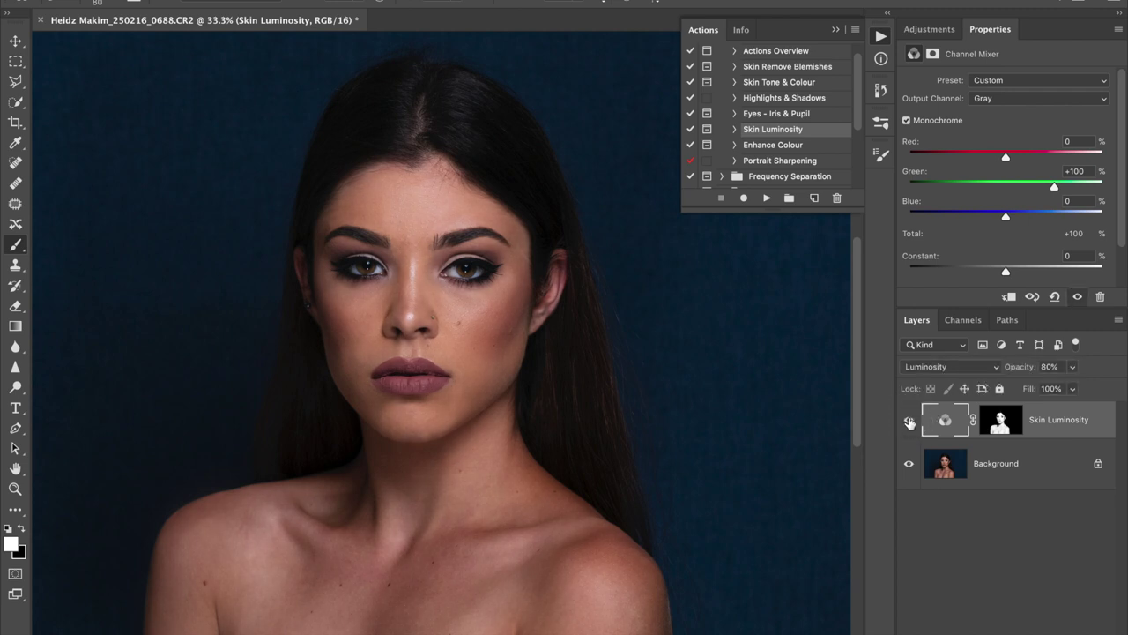
- Run the Enhance Colour action and dismiss its colour pop message
click(809, 150)
click(767, 199)
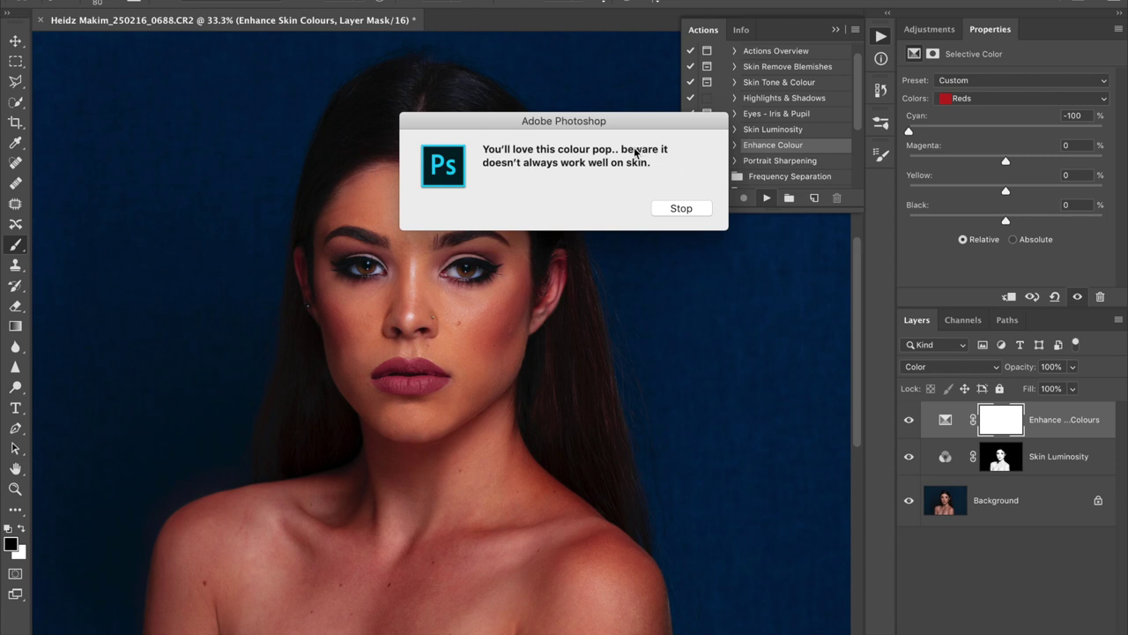
click(682, 209)
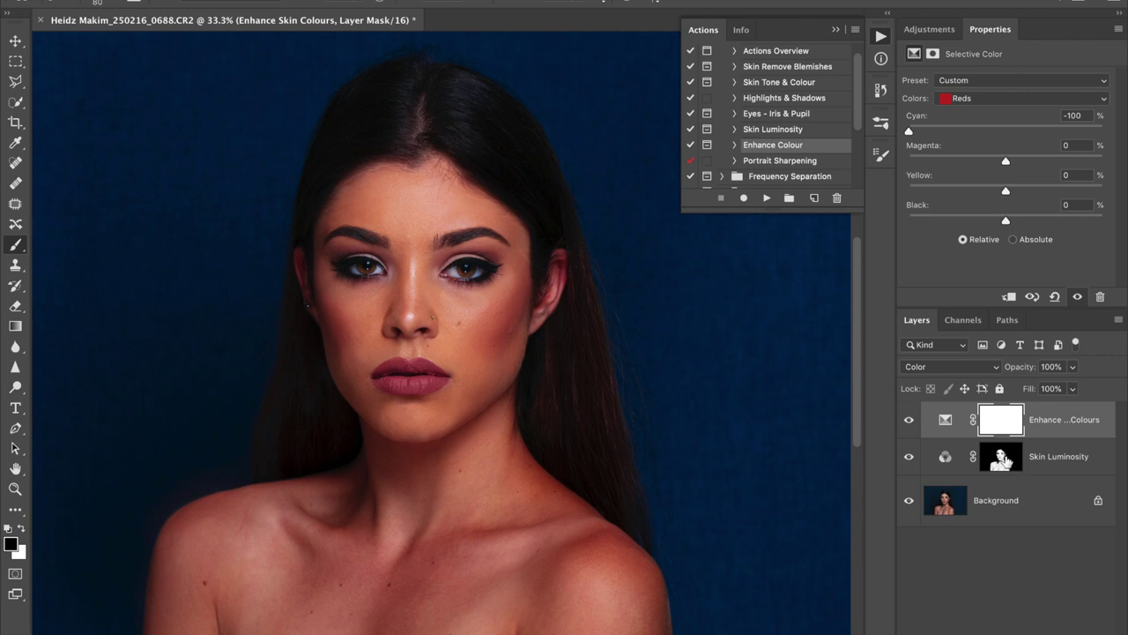
- Replace the Enhance Skin Colours mask with a copy of the Skin Luminosity mask, set the layer's opacity to 19%, and compare its effect
drag(1005, 460, 1006, 428)
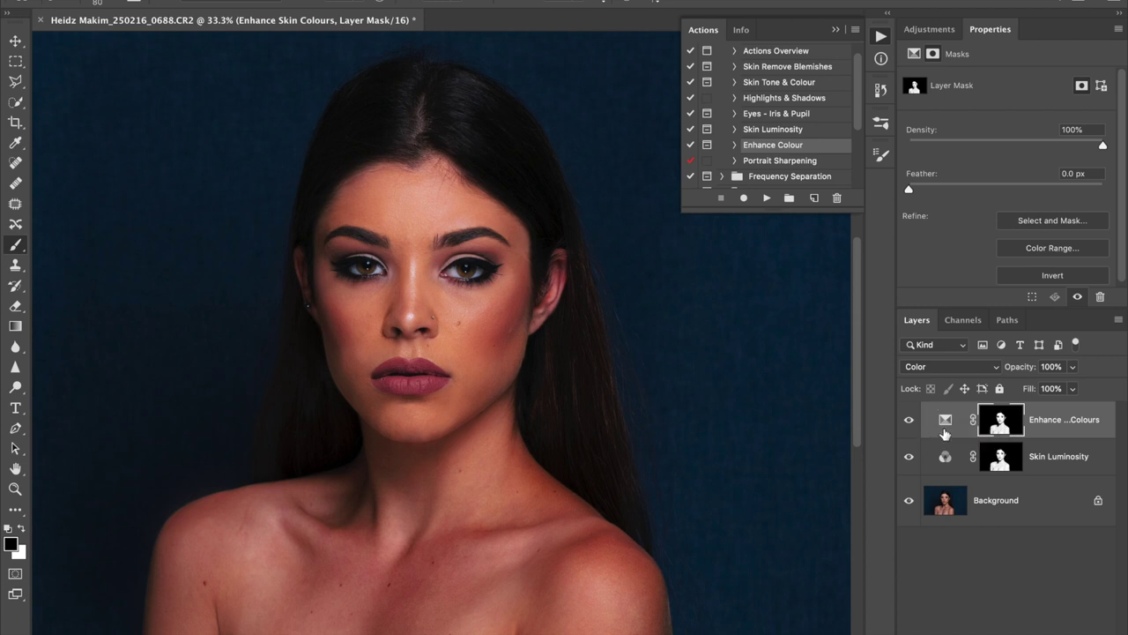
drag(1018, 366, 957, 364)
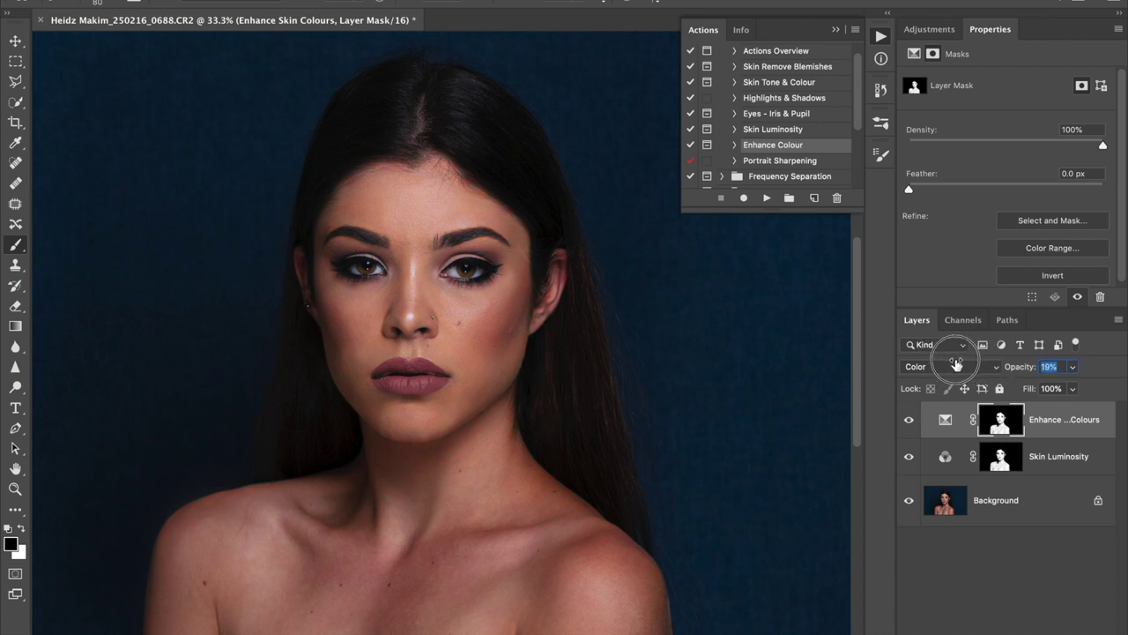
click(910, 421)
click(910, 421)
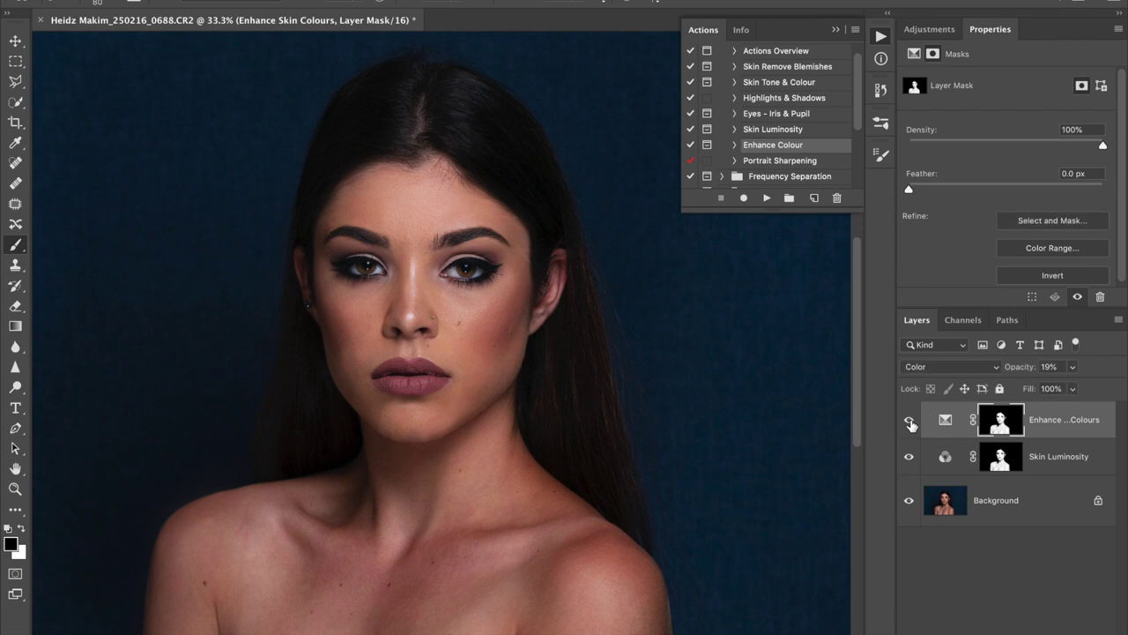
- Hide and delete the Enhance Skin Colours adjustment layer
click(910, 421)
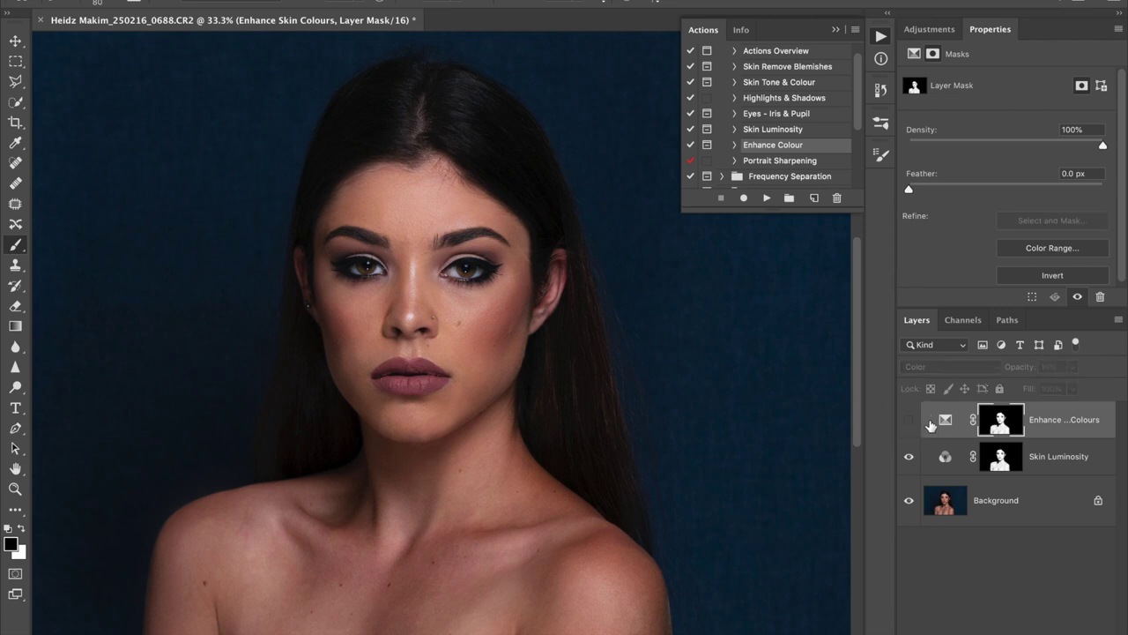
key(Delete)
click(936, 421)
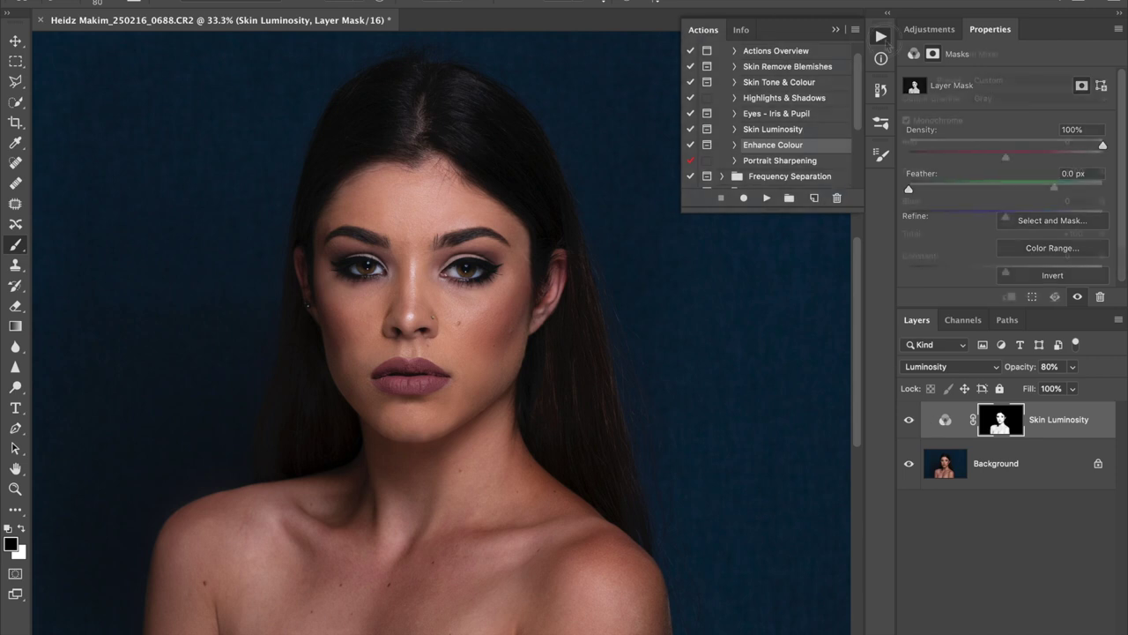
- Run the Portrait Sharpening action and expand the layer group it creates
click(783, 159)
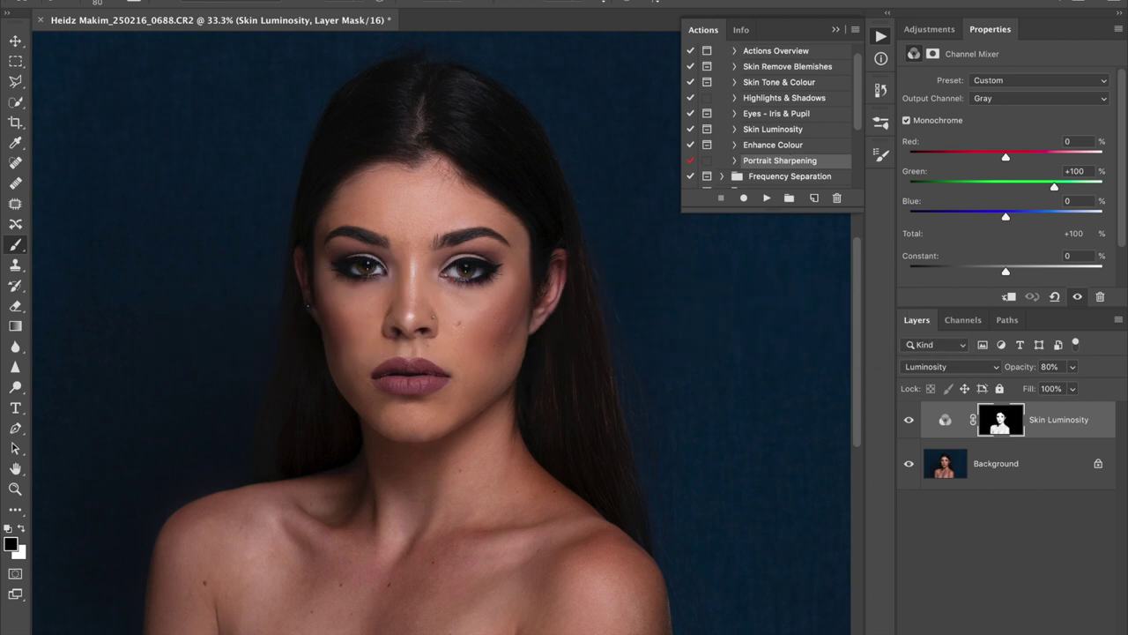
click(144, 1)
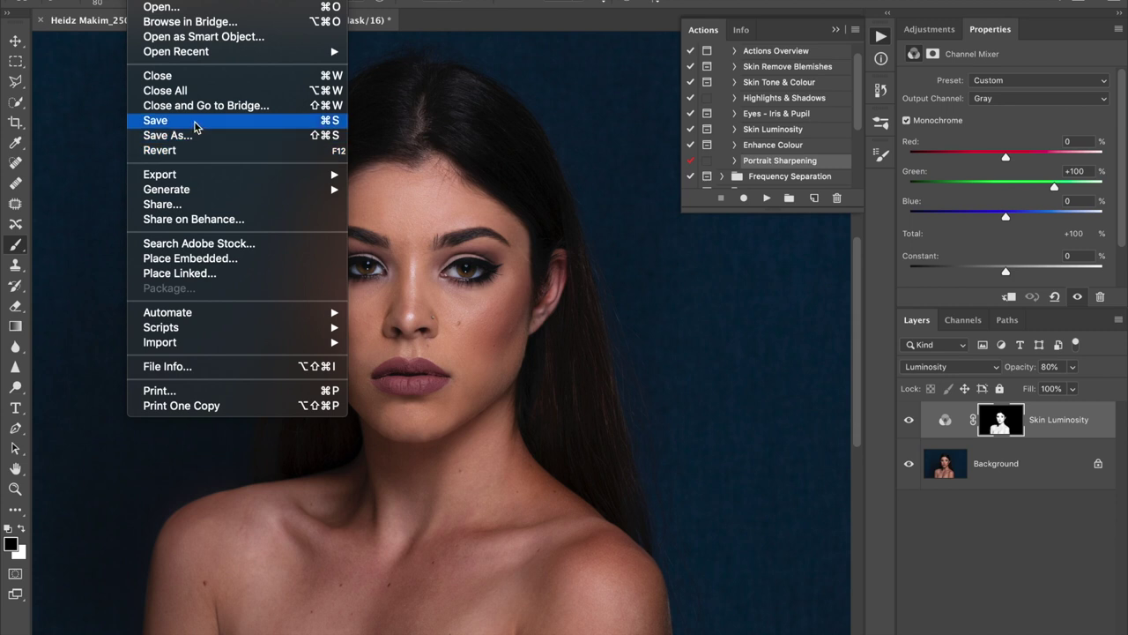
click(452, 1)
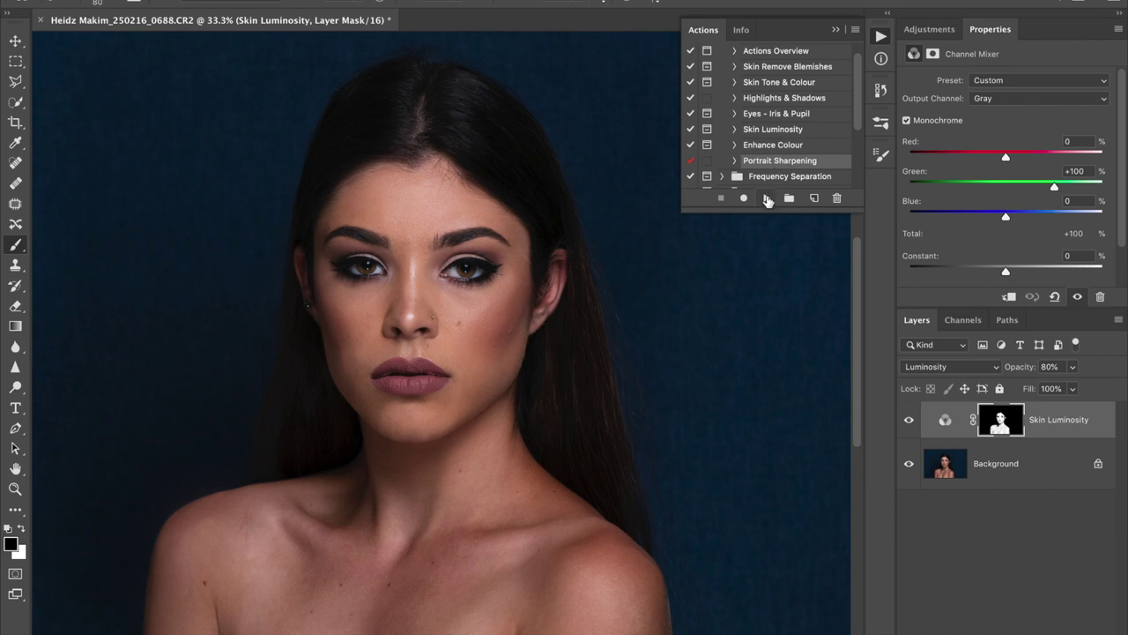
click(766, 197)
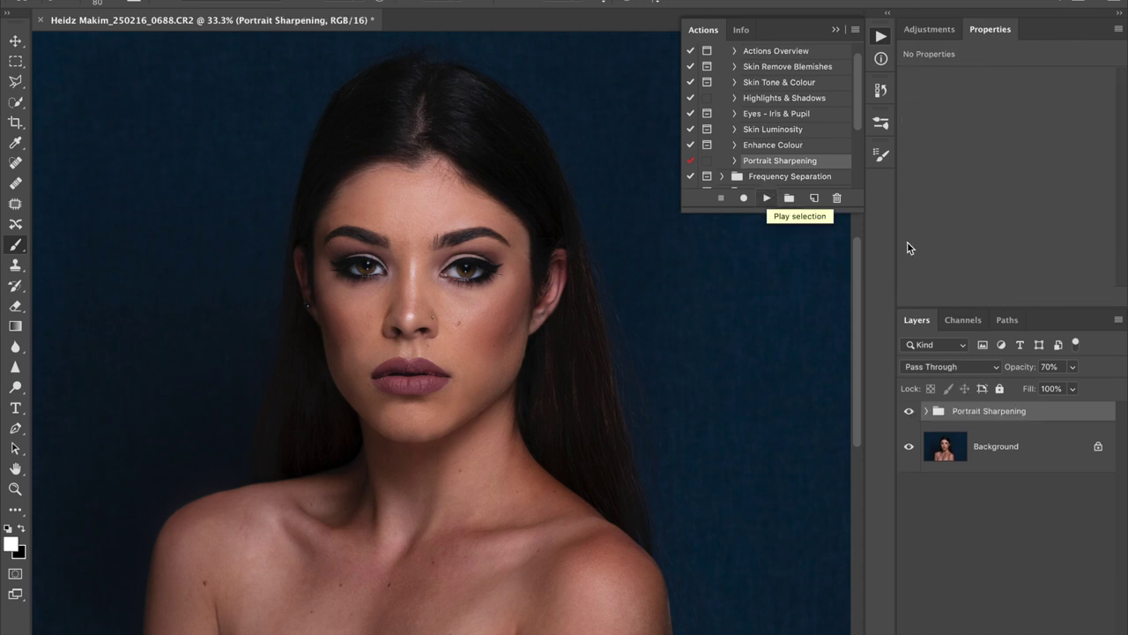
click(926, 412)
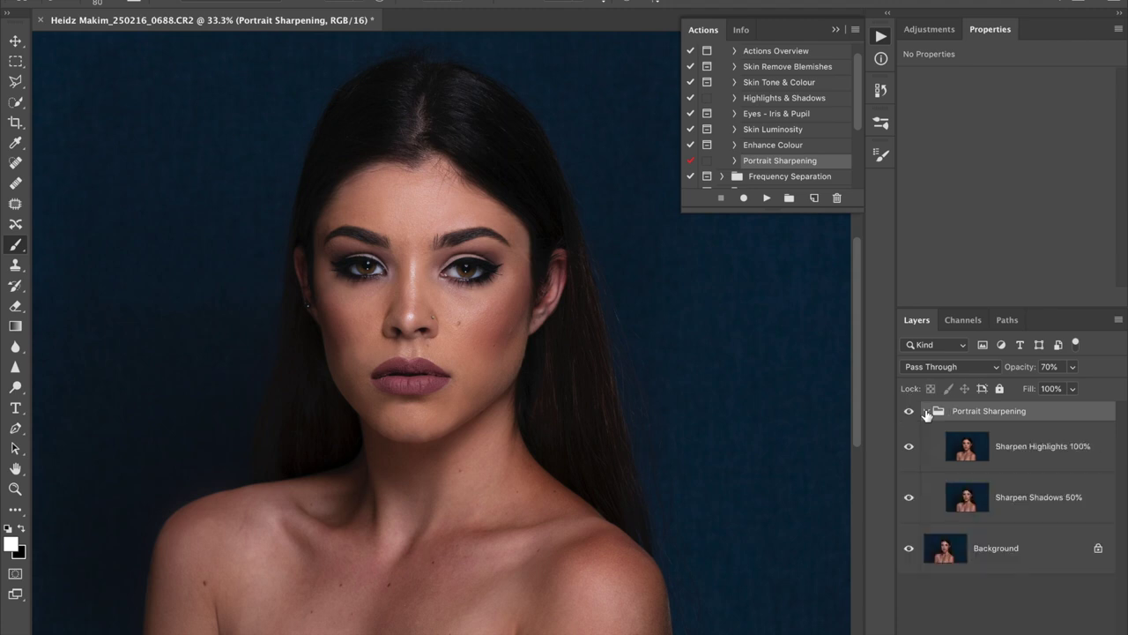
- Compare the face at 100% zoom with the Sharpen Highlights layer hidden and shown
click(1027, 458)
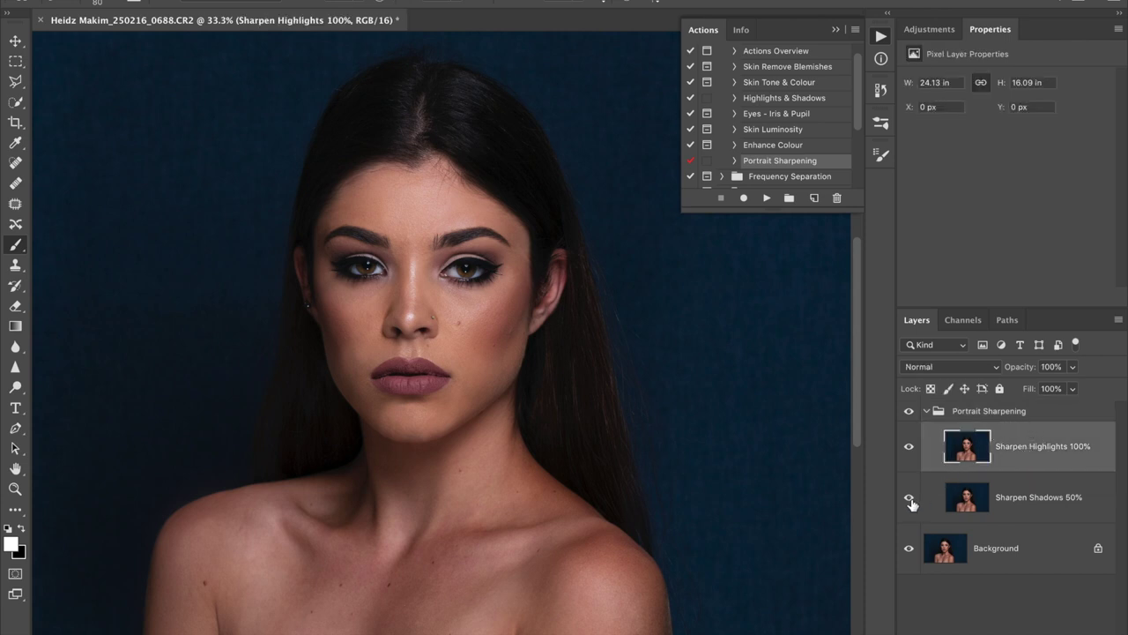
key(ctrl+1)
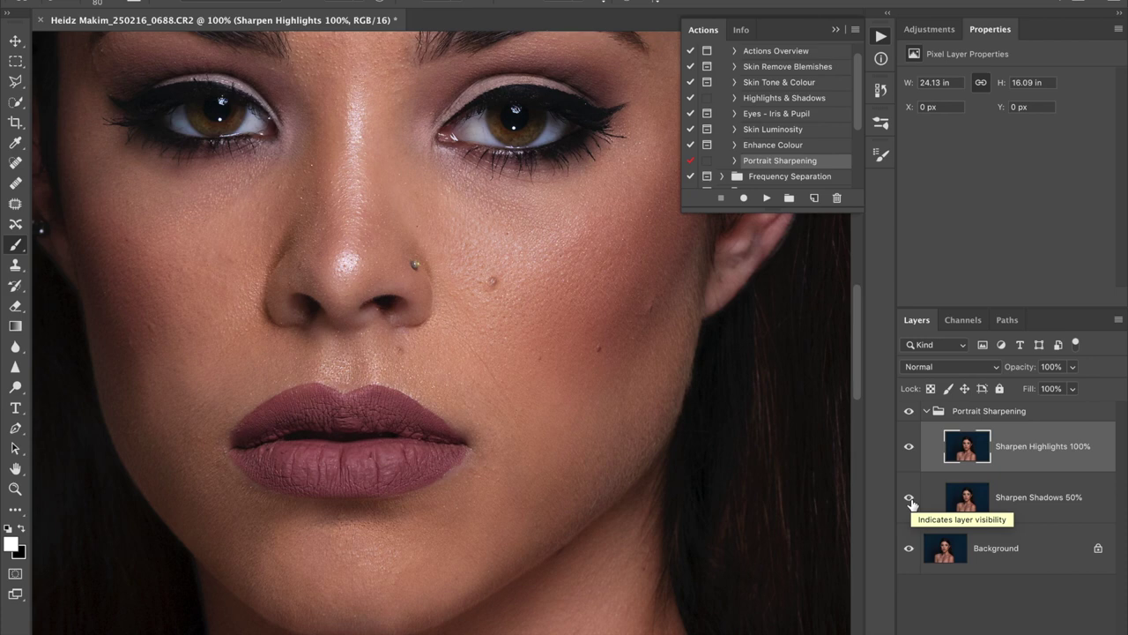
drag(655, 382, 700, 454)
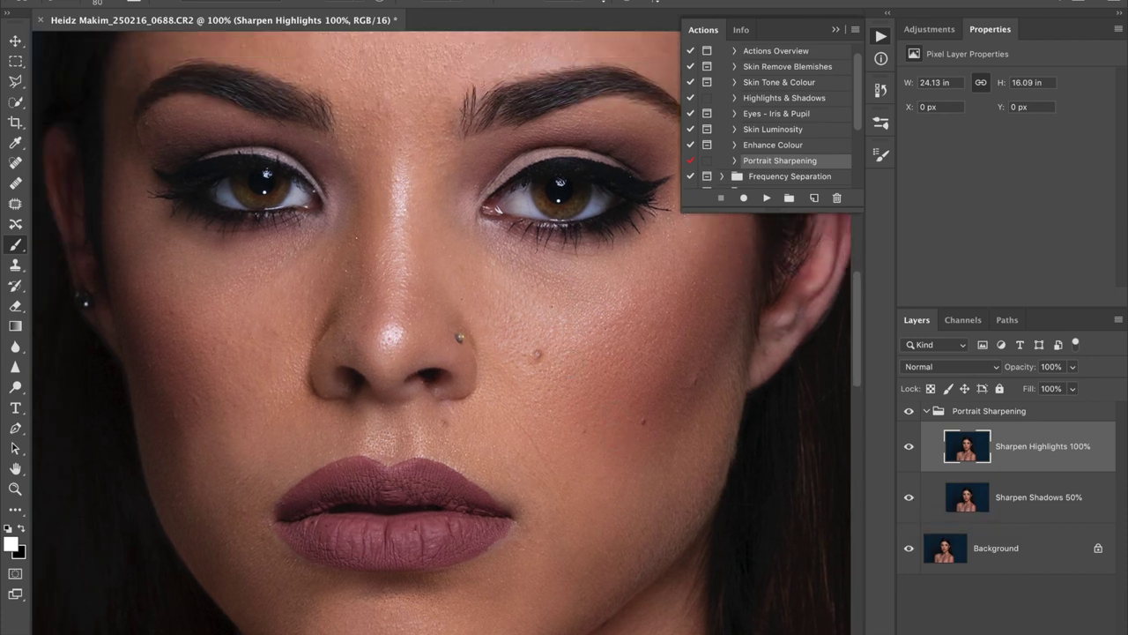
click(910, 448)
click(910, 448)
click(909, 448)
click(910, 449)
scroll(419, 224, up, 2)
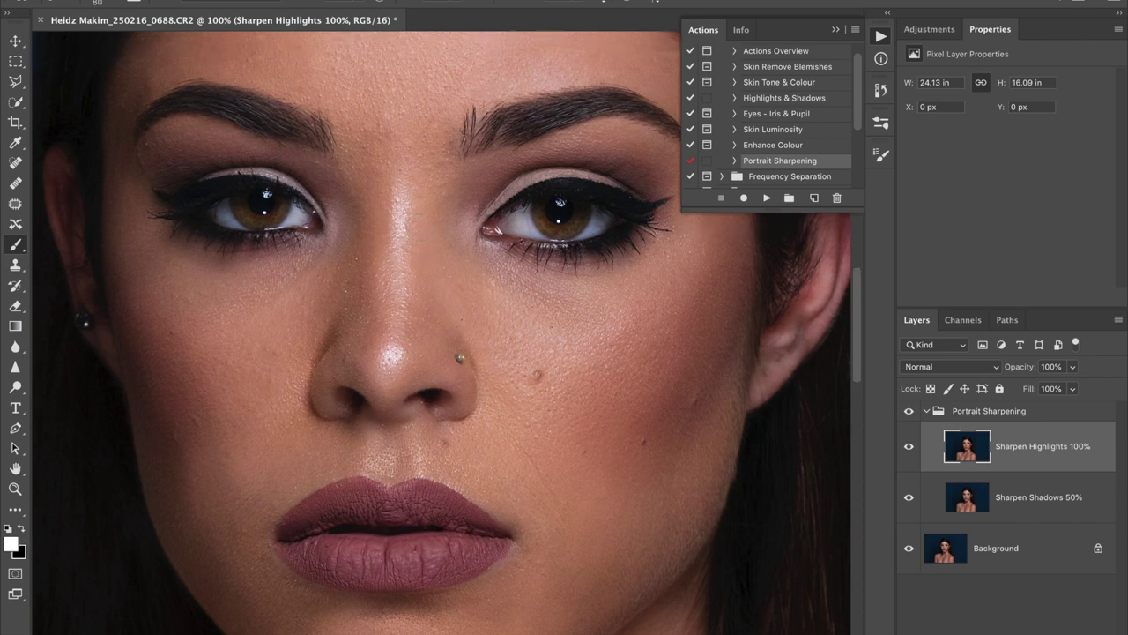
click(909, 447)
click(909, 447)
- Compare the face with the Sharpen Shadows layer hidden and shown
click(1029, 504)
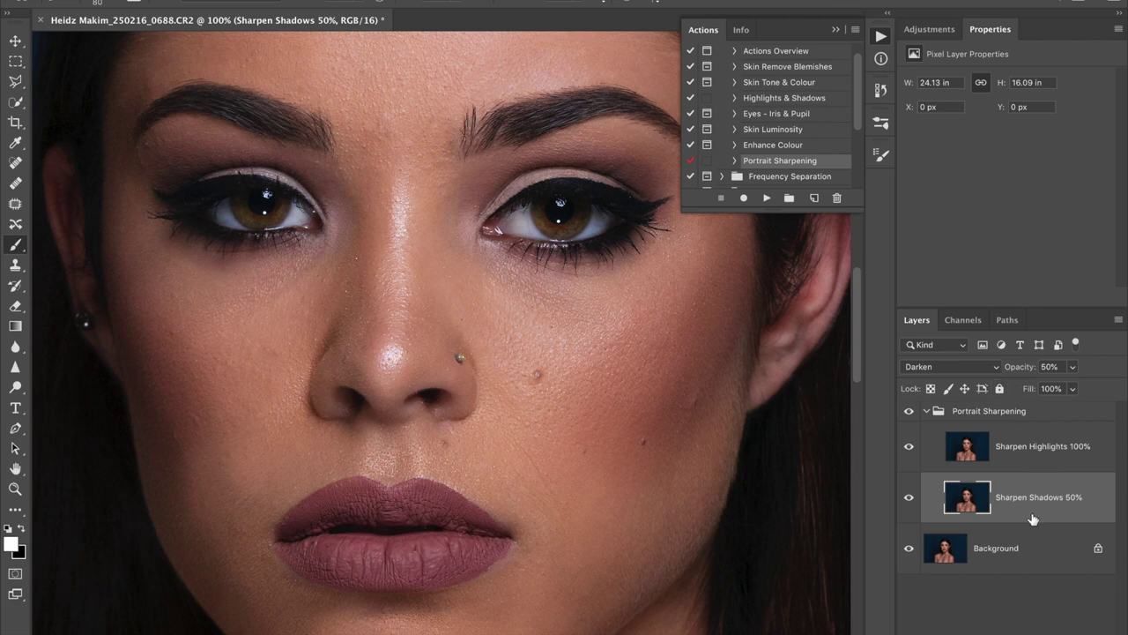
click(909, 499)
click(910, 498)
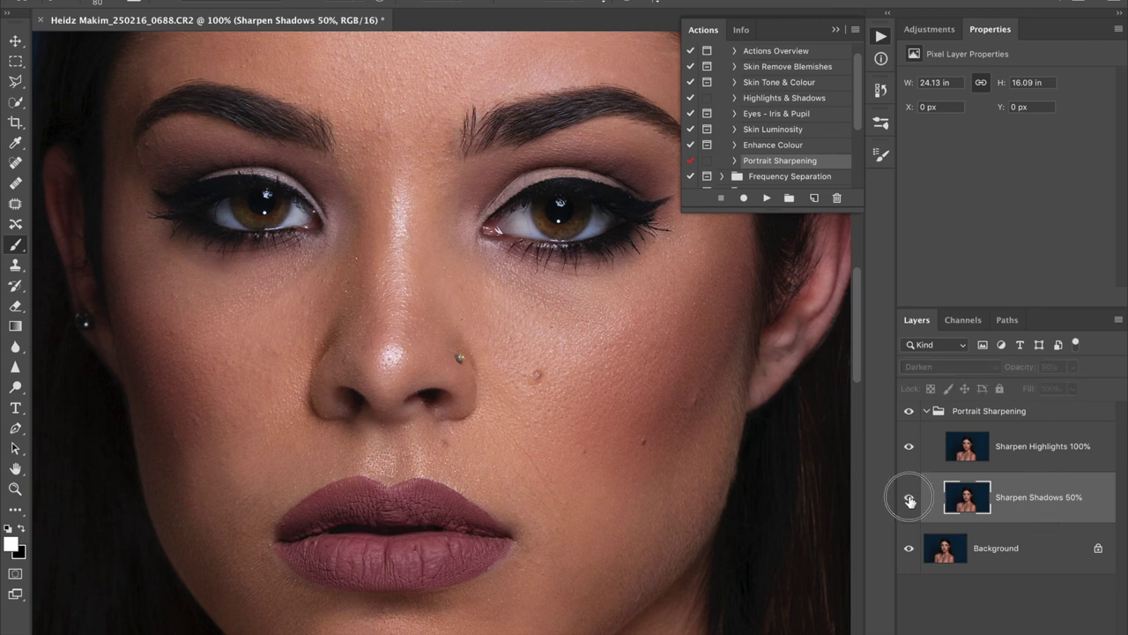
click(909, 499)
click(909, 499)
click(909, 499)
click(910, 498)
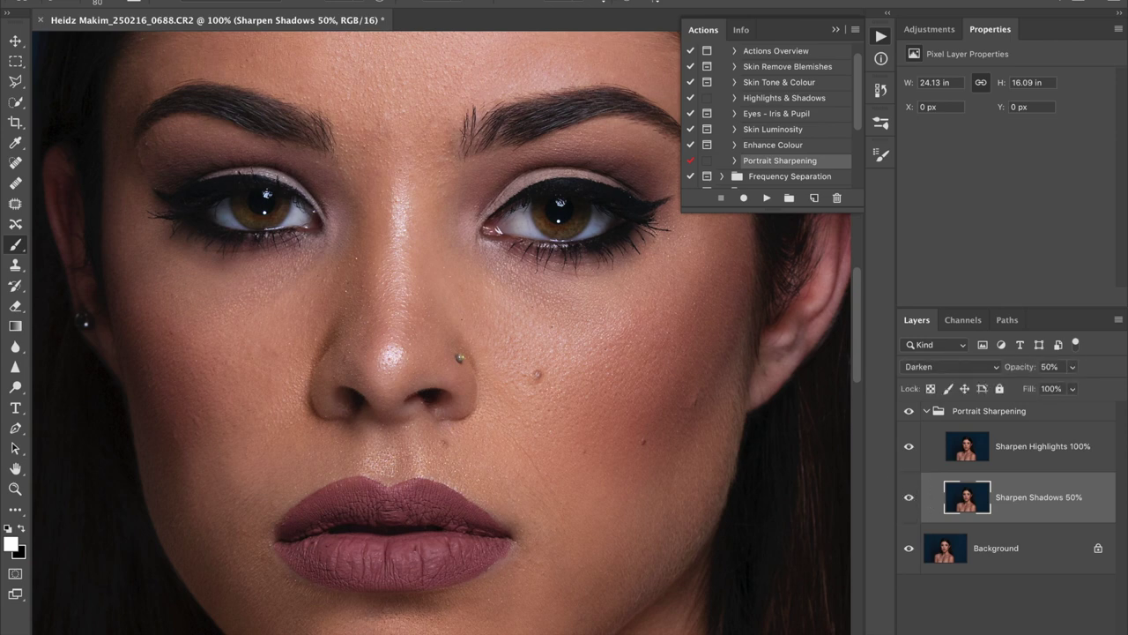
click(908, 497)
click(907, 497)
- Compare the face with the whole Portrait Sharpening group hidden and shown
click(911, 413)
click(910, 413)
click(910, 412)
click(910, 412)
- Review the blend mode and opacity of the Sharpen Highlights and Sharpen Shadows layers
click(1000, 441)
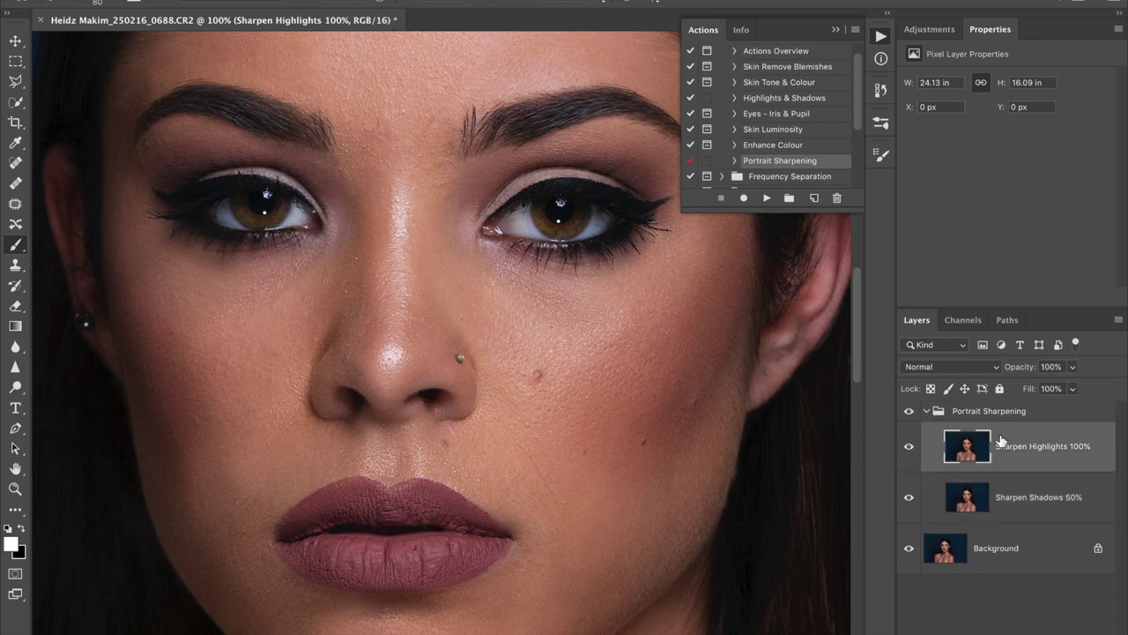
click(1012, 494)
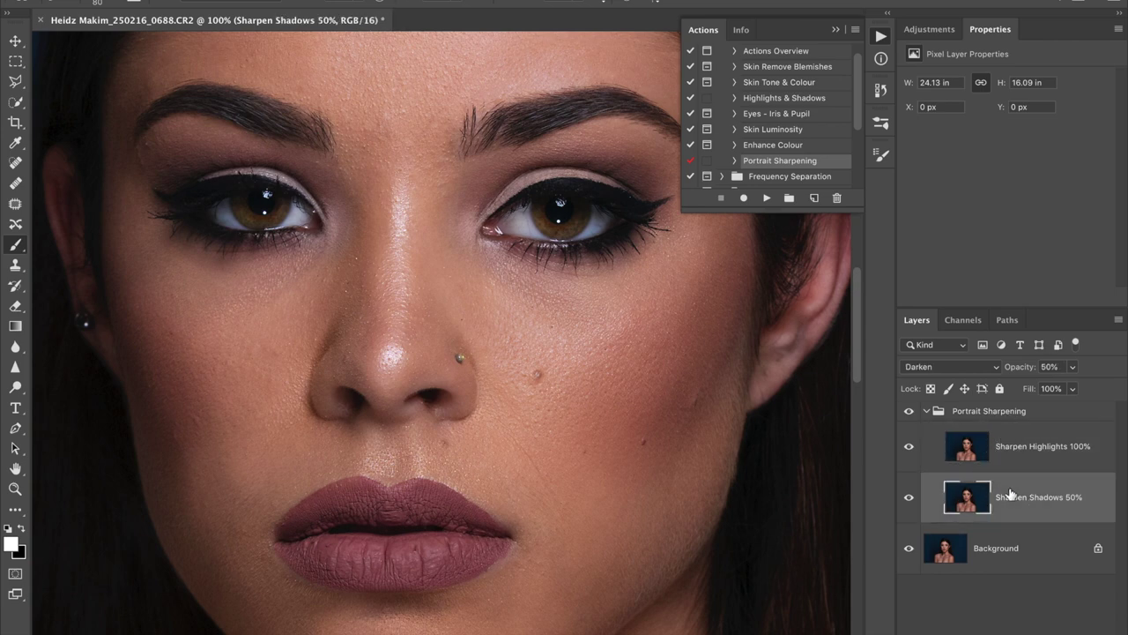
click(1036, 445)
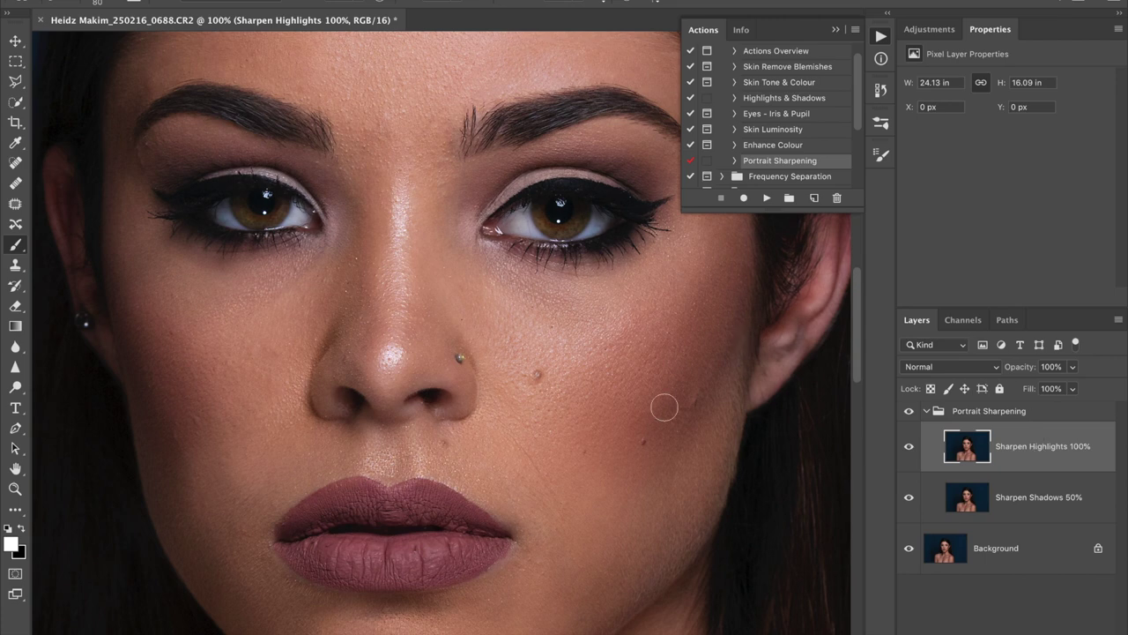
scroll(783, 81, up, 1)
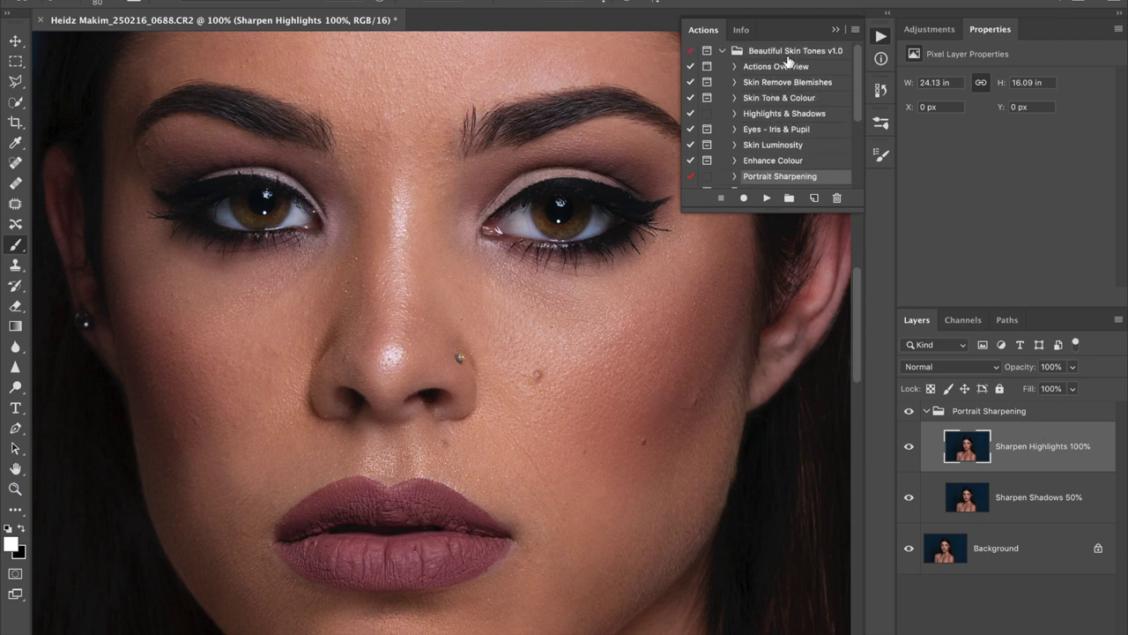